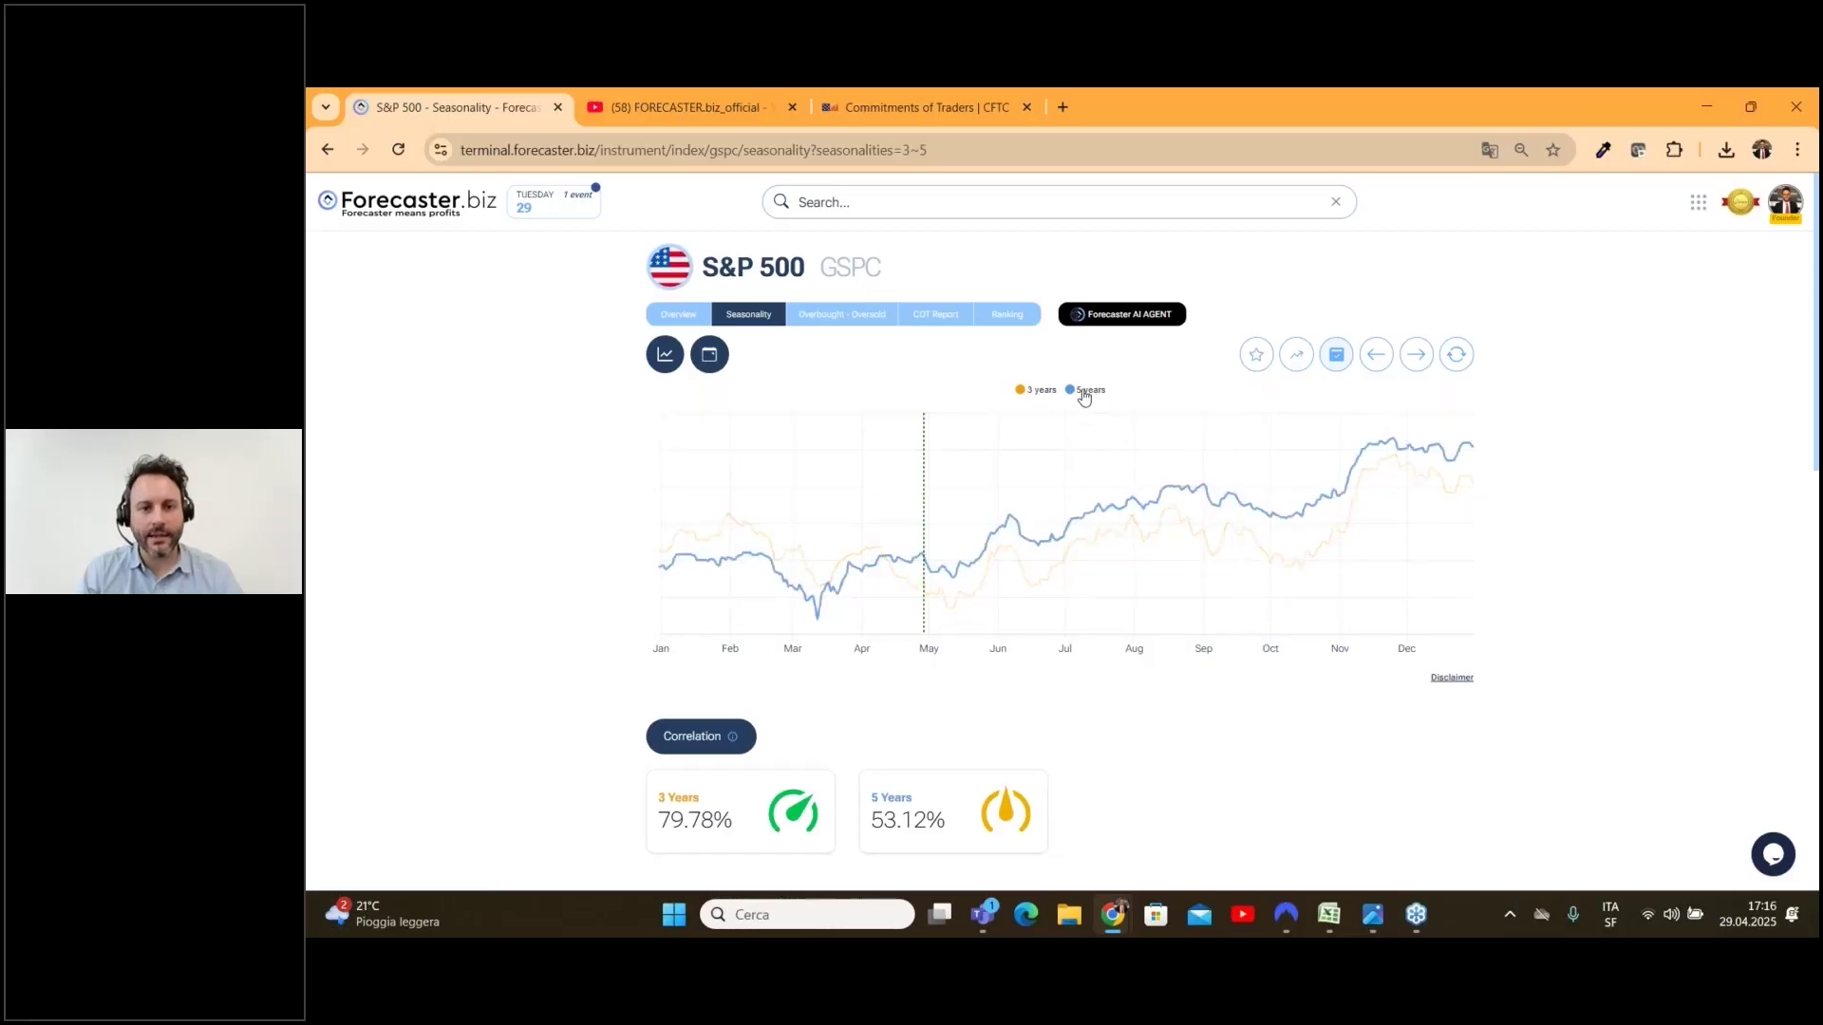
Step: Add the 7-year, 10-year and 15-year seasonalities to the S&P 500 chart
click(664, 354)
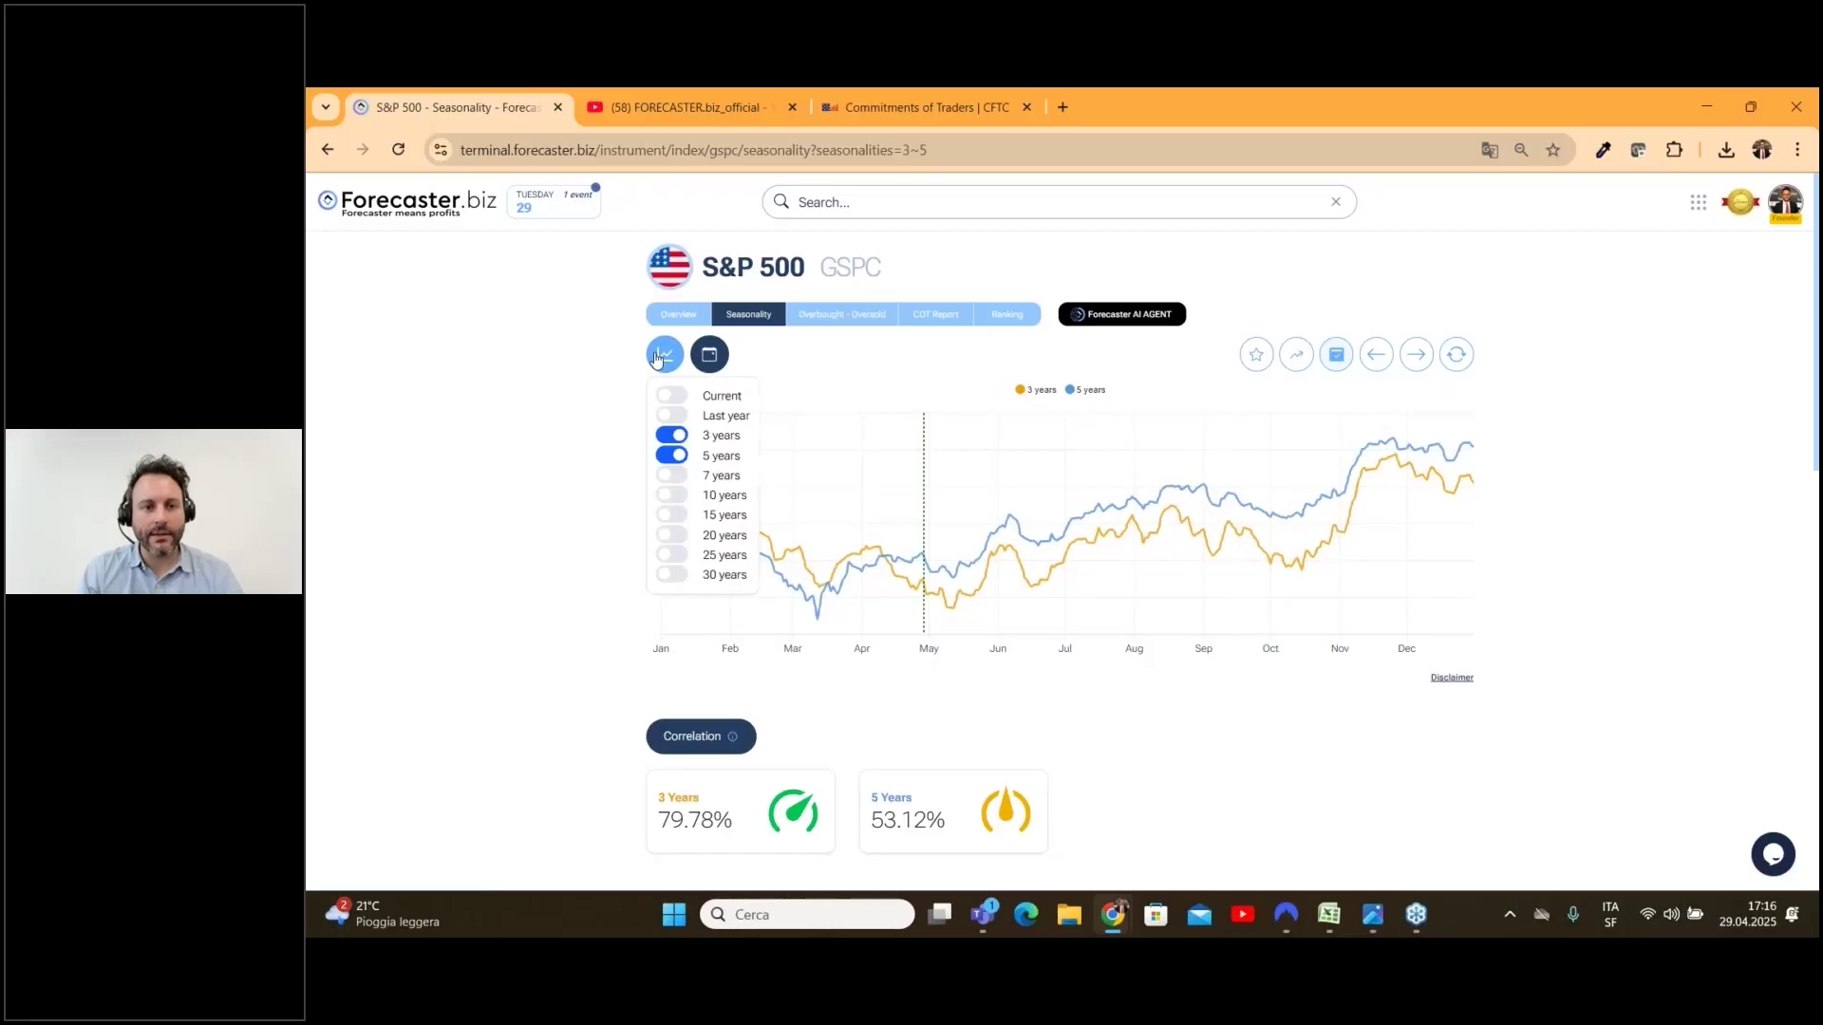
click(671, 476)
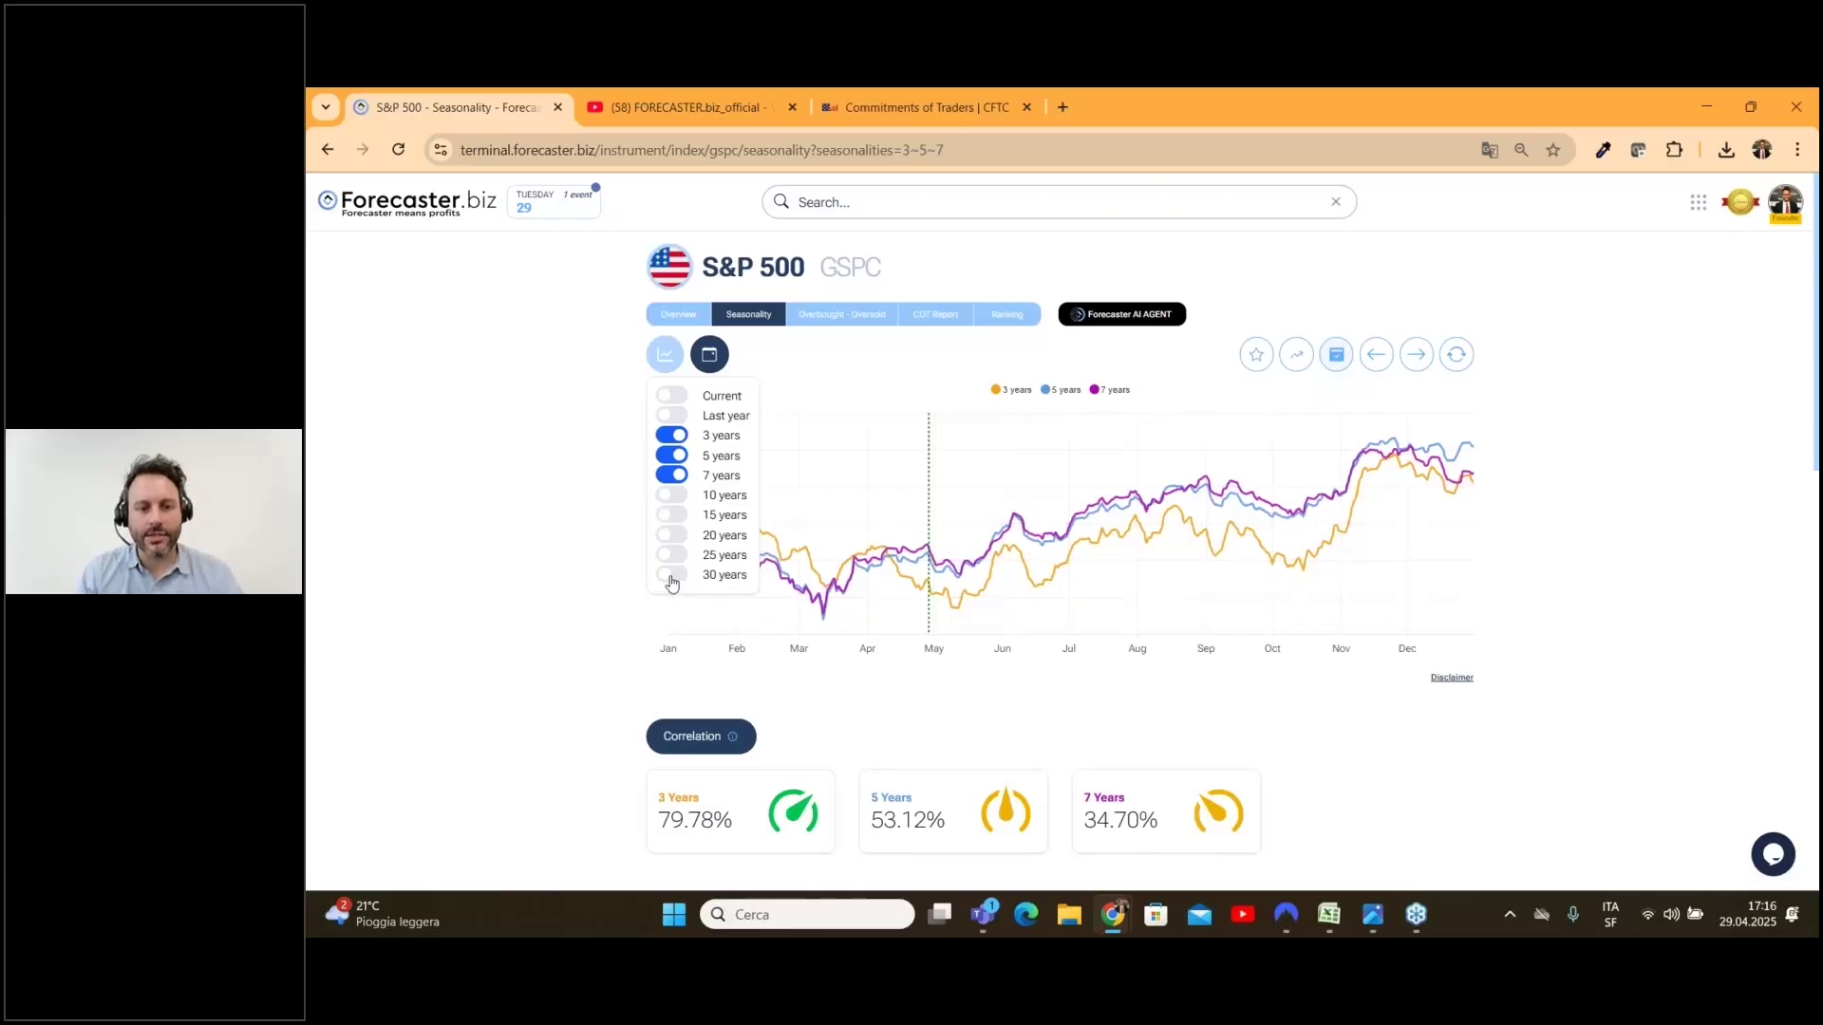
click(670, 496)
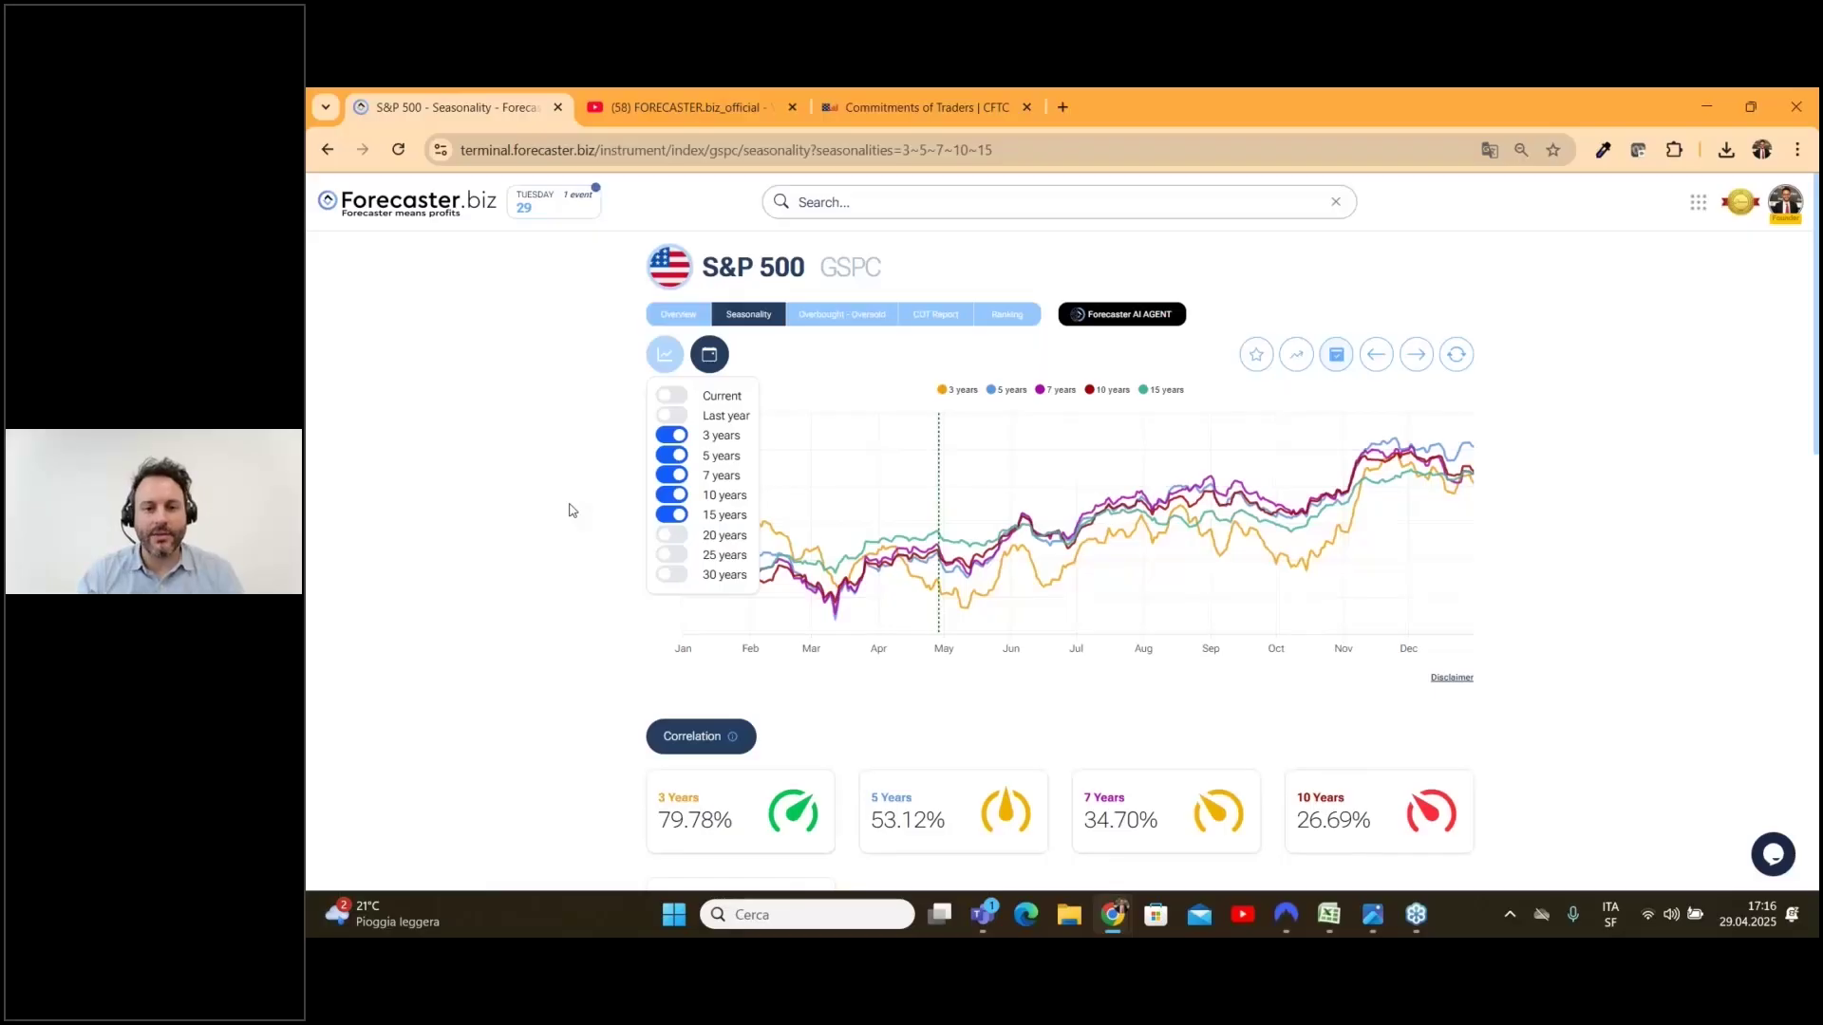
click(567, 453)
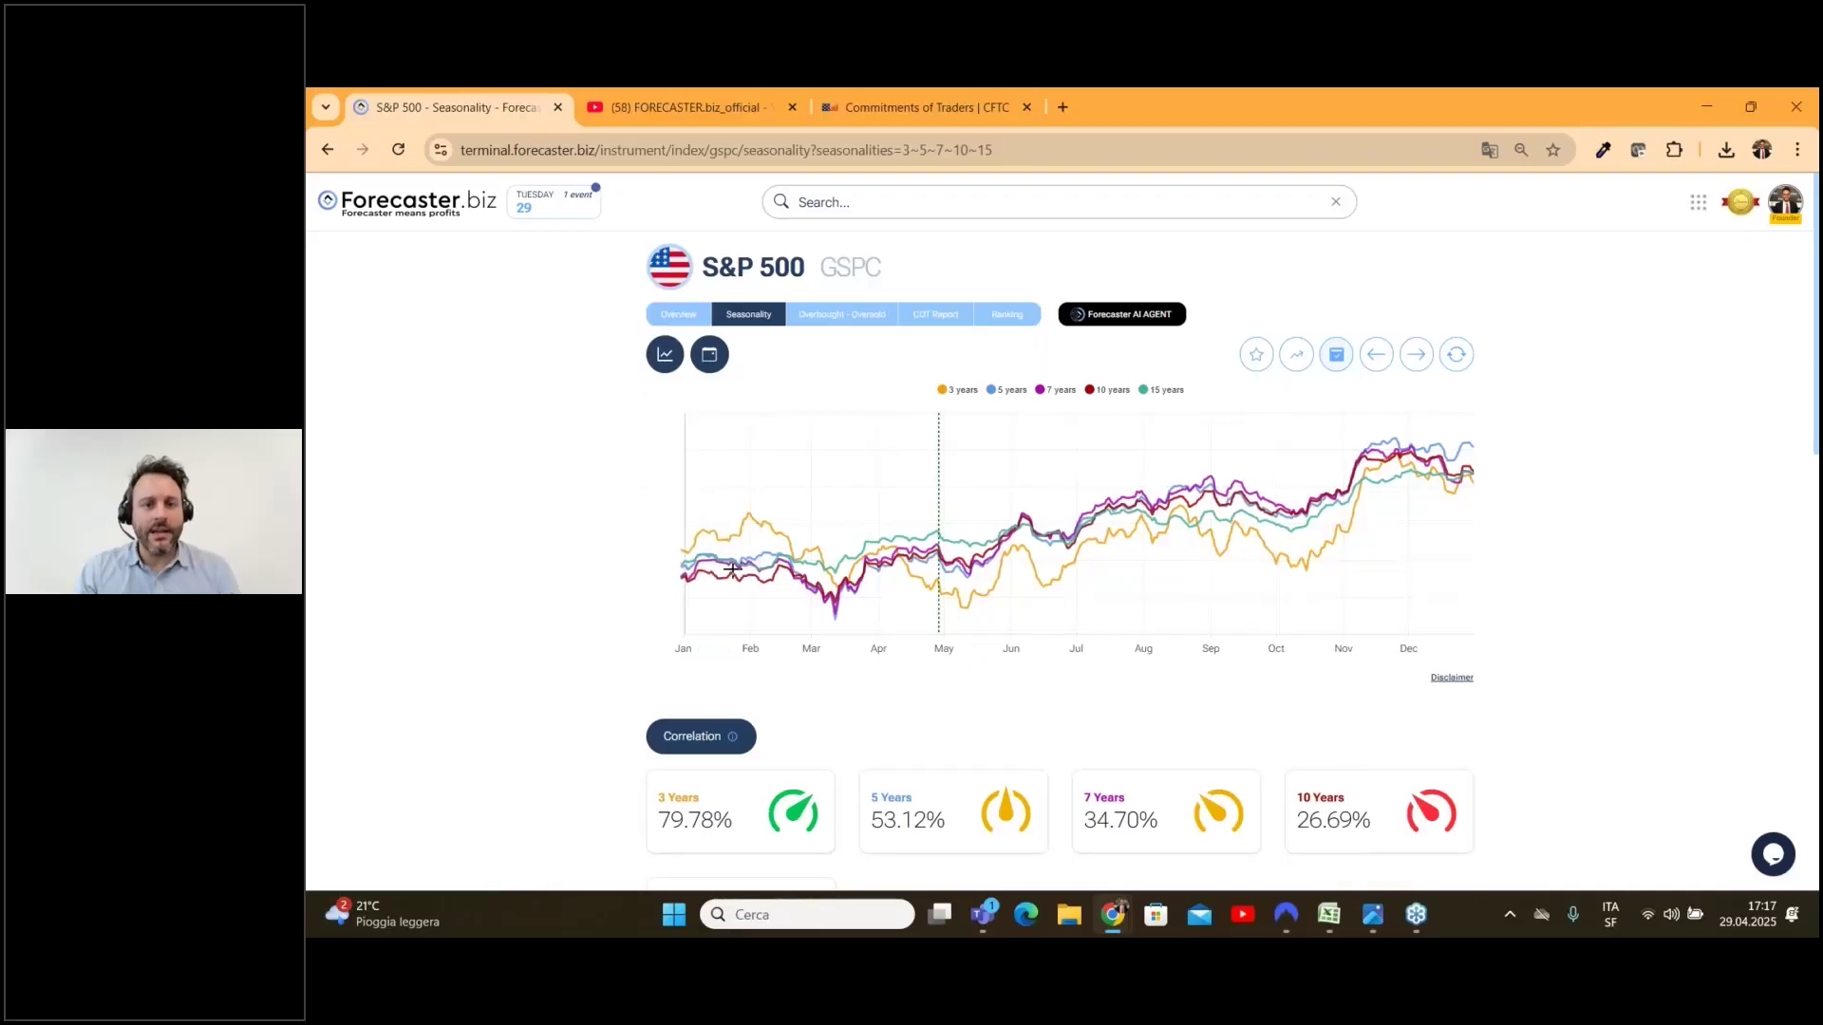
Step: Enlarge the page and highlight the period from 01/30 to 03/12 on the seasonality chart
mouse_move(959, 390)
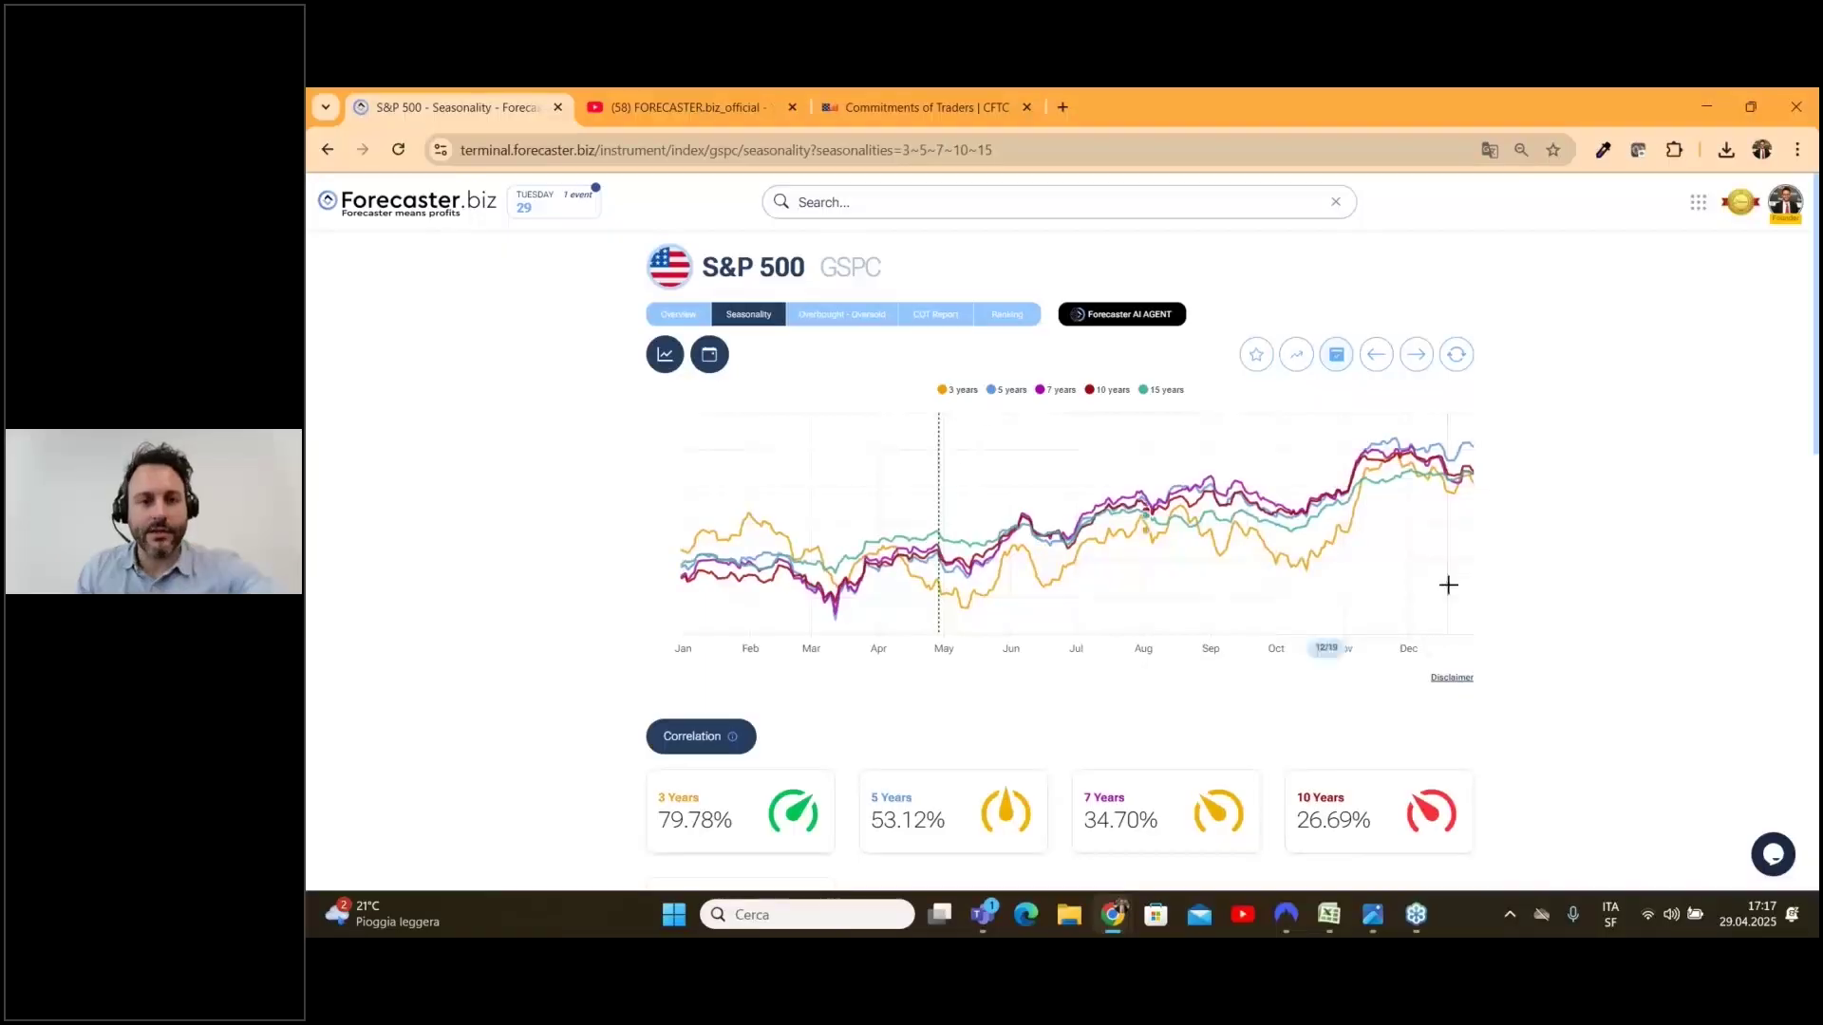
ctrl+scroll(1448, 584, up, 3)
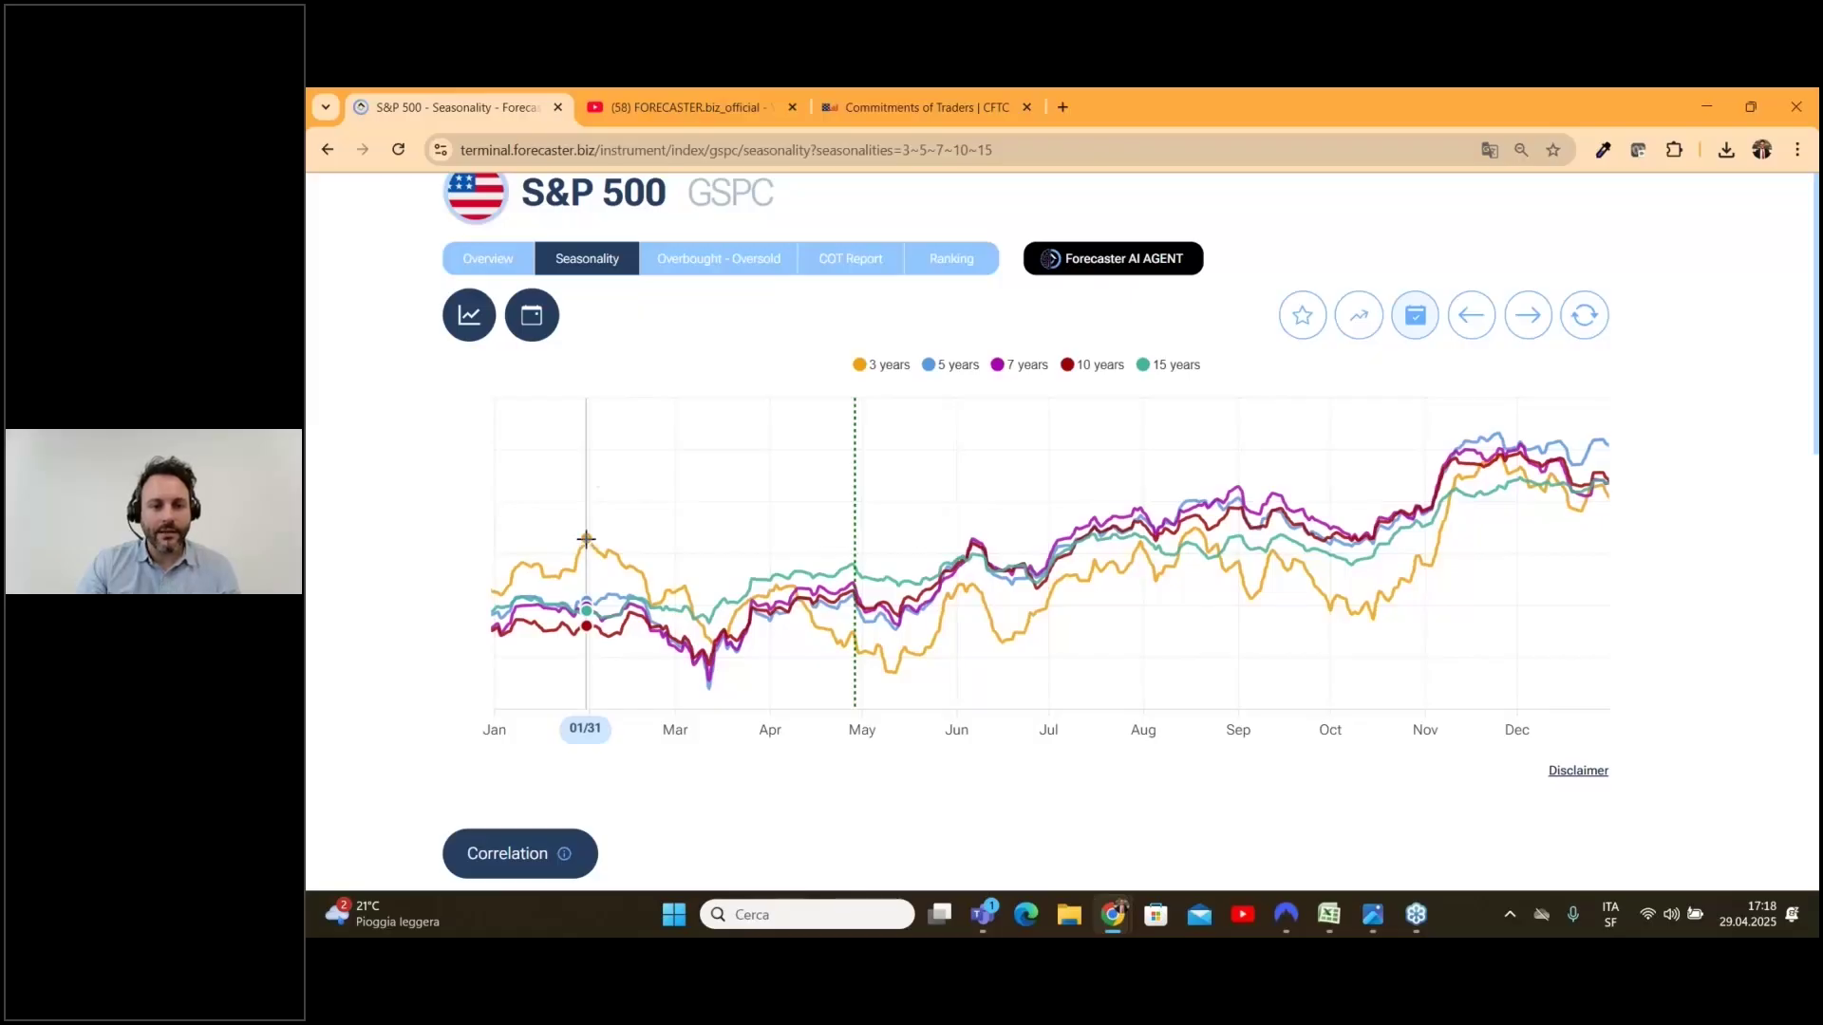
drag(587, 540, 709, 554)
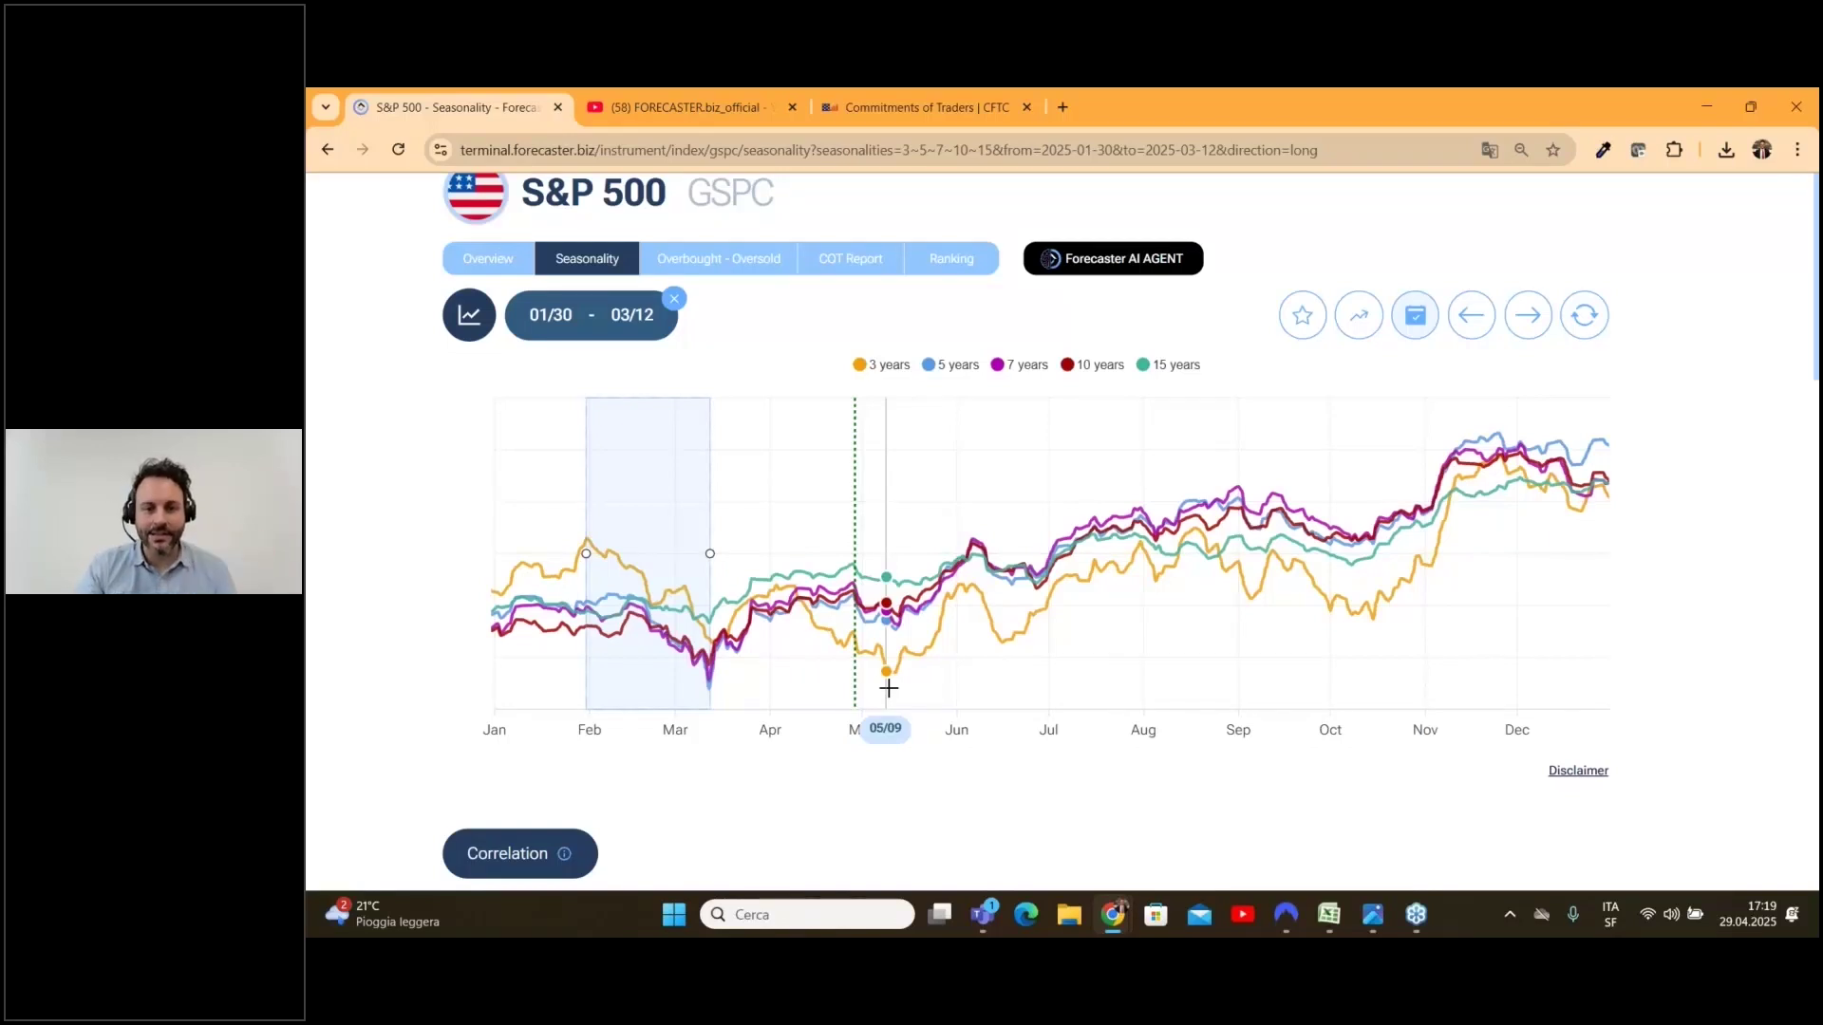
Step: Select the period from 05/09 to 09/01 on the seasonality chart and review its long trades statistics and yearly returns
drag(888, 688, 1238, 581)
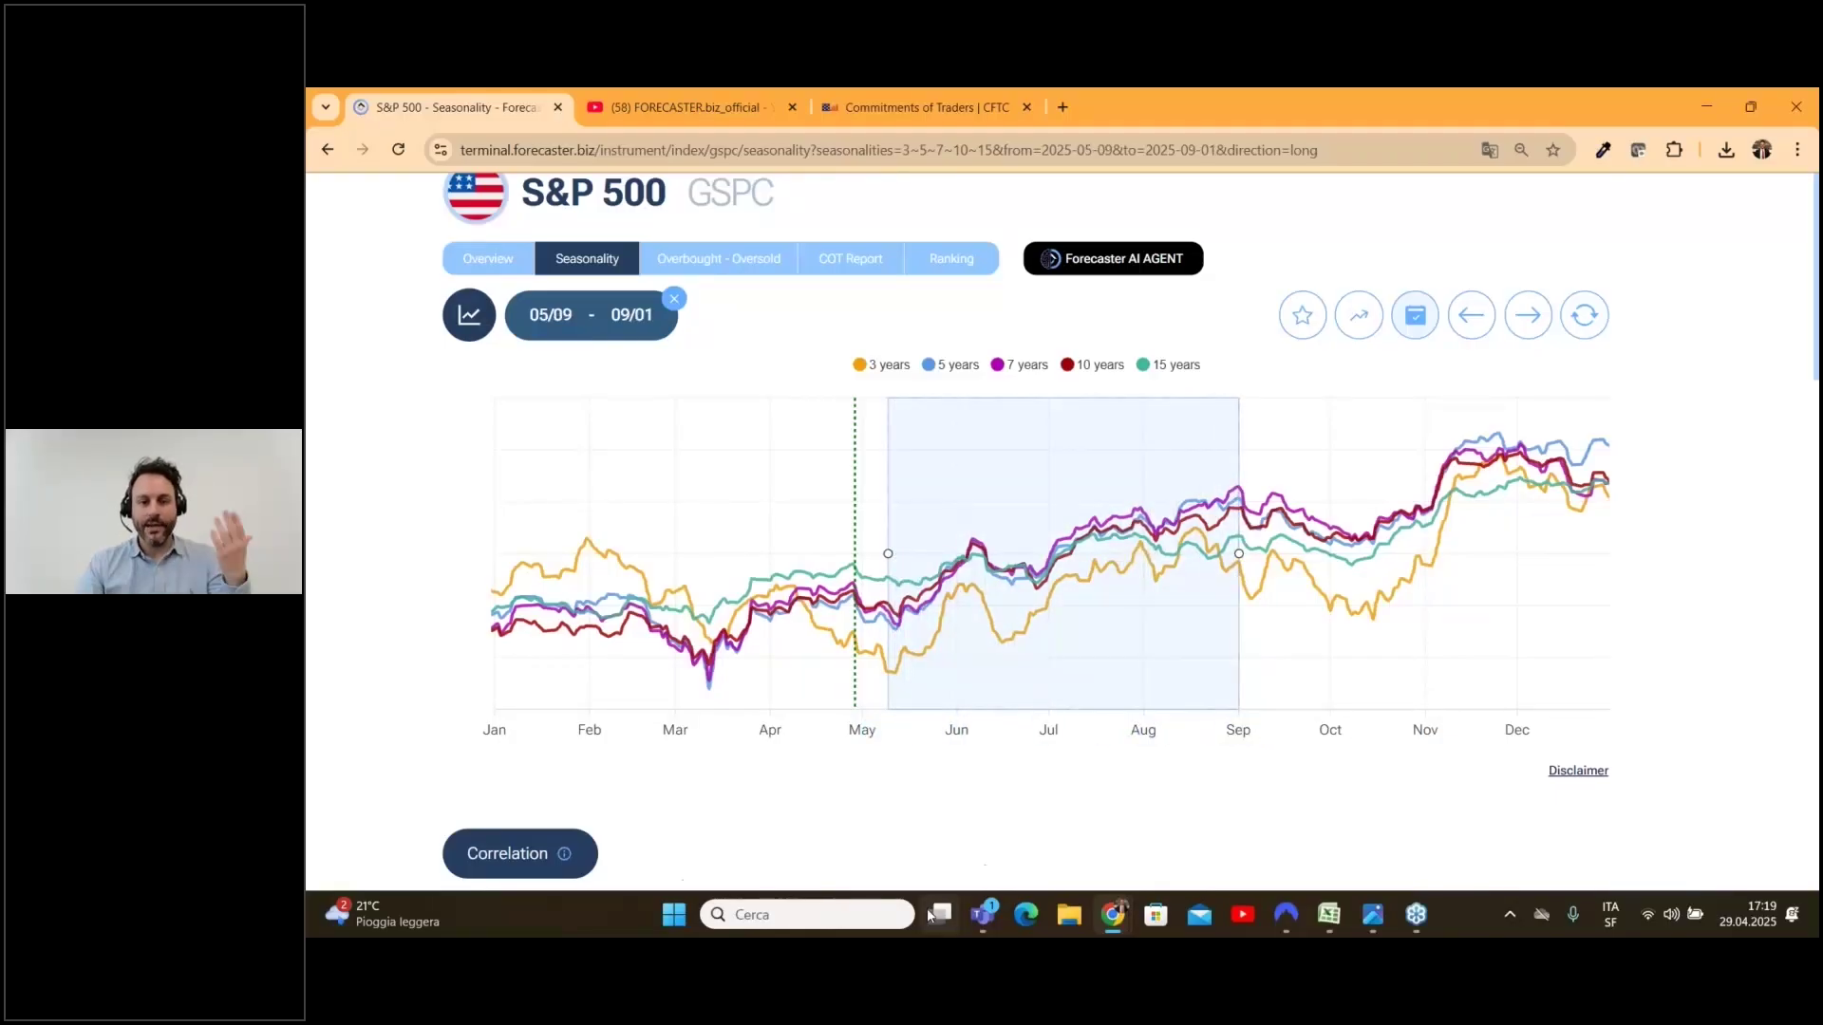
mouse_move(940, 914)
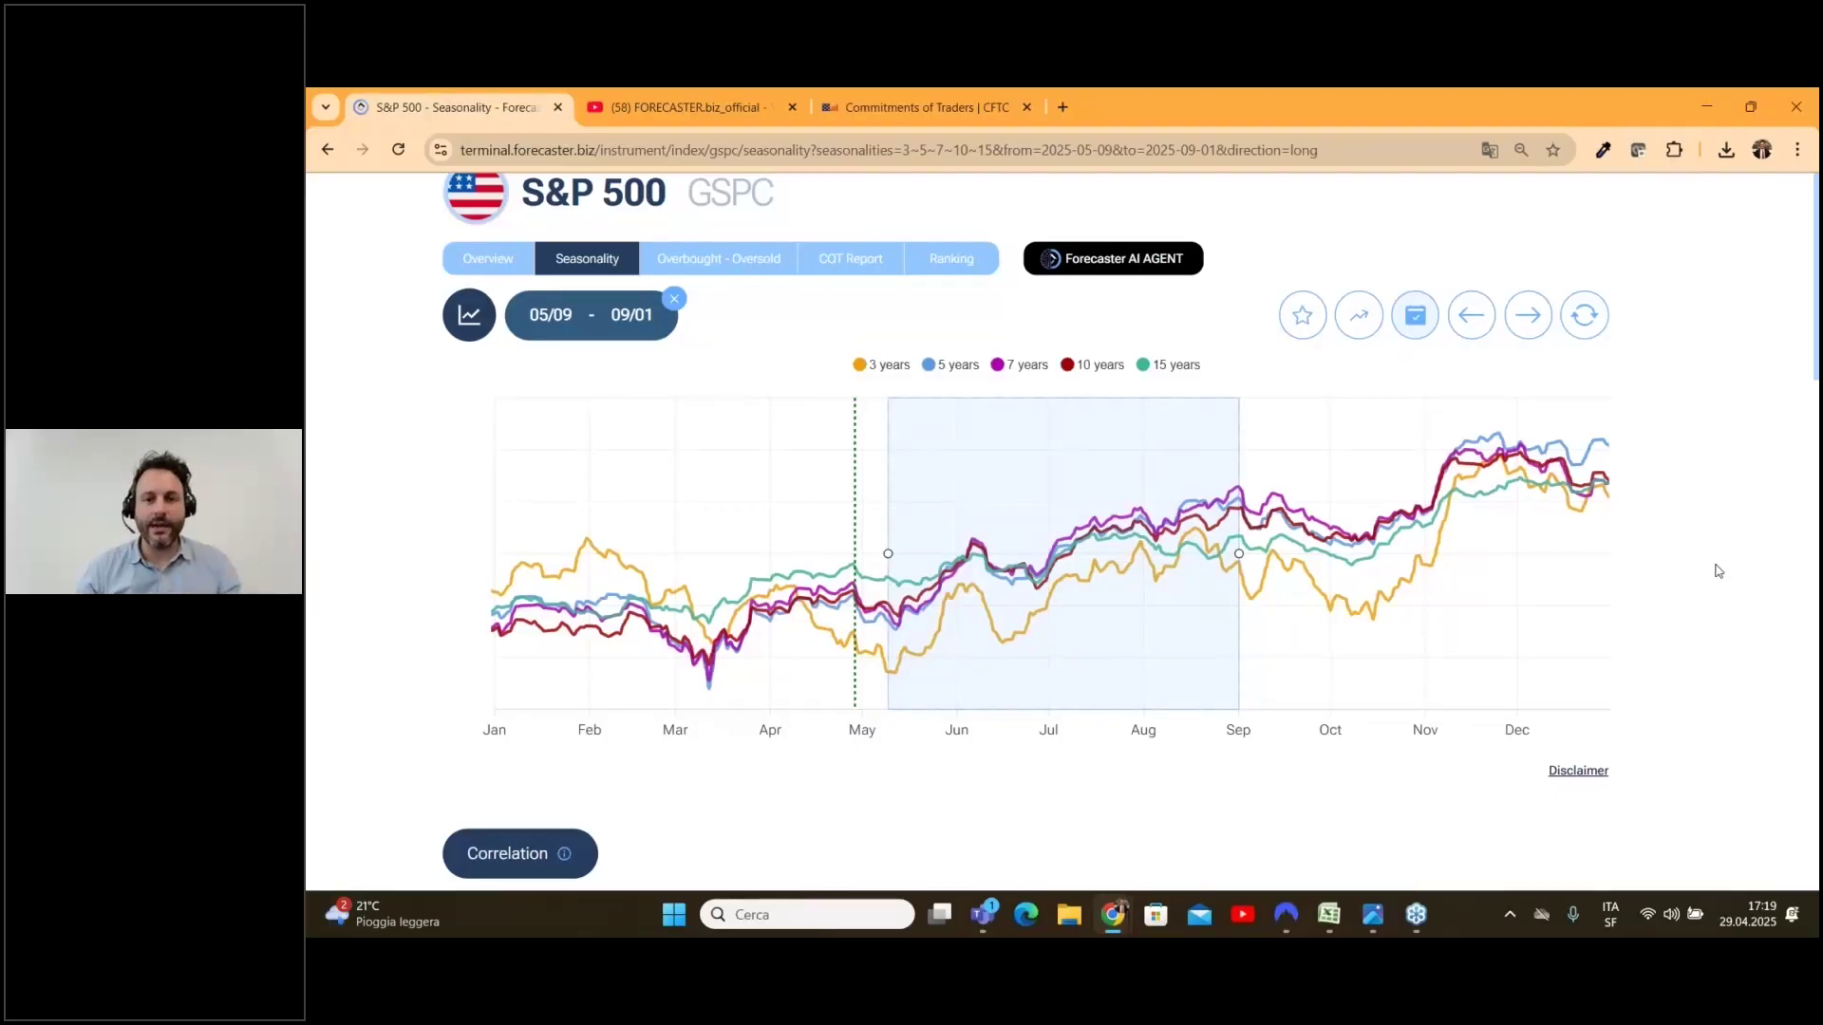
scroll(1721, 520, up, 1)
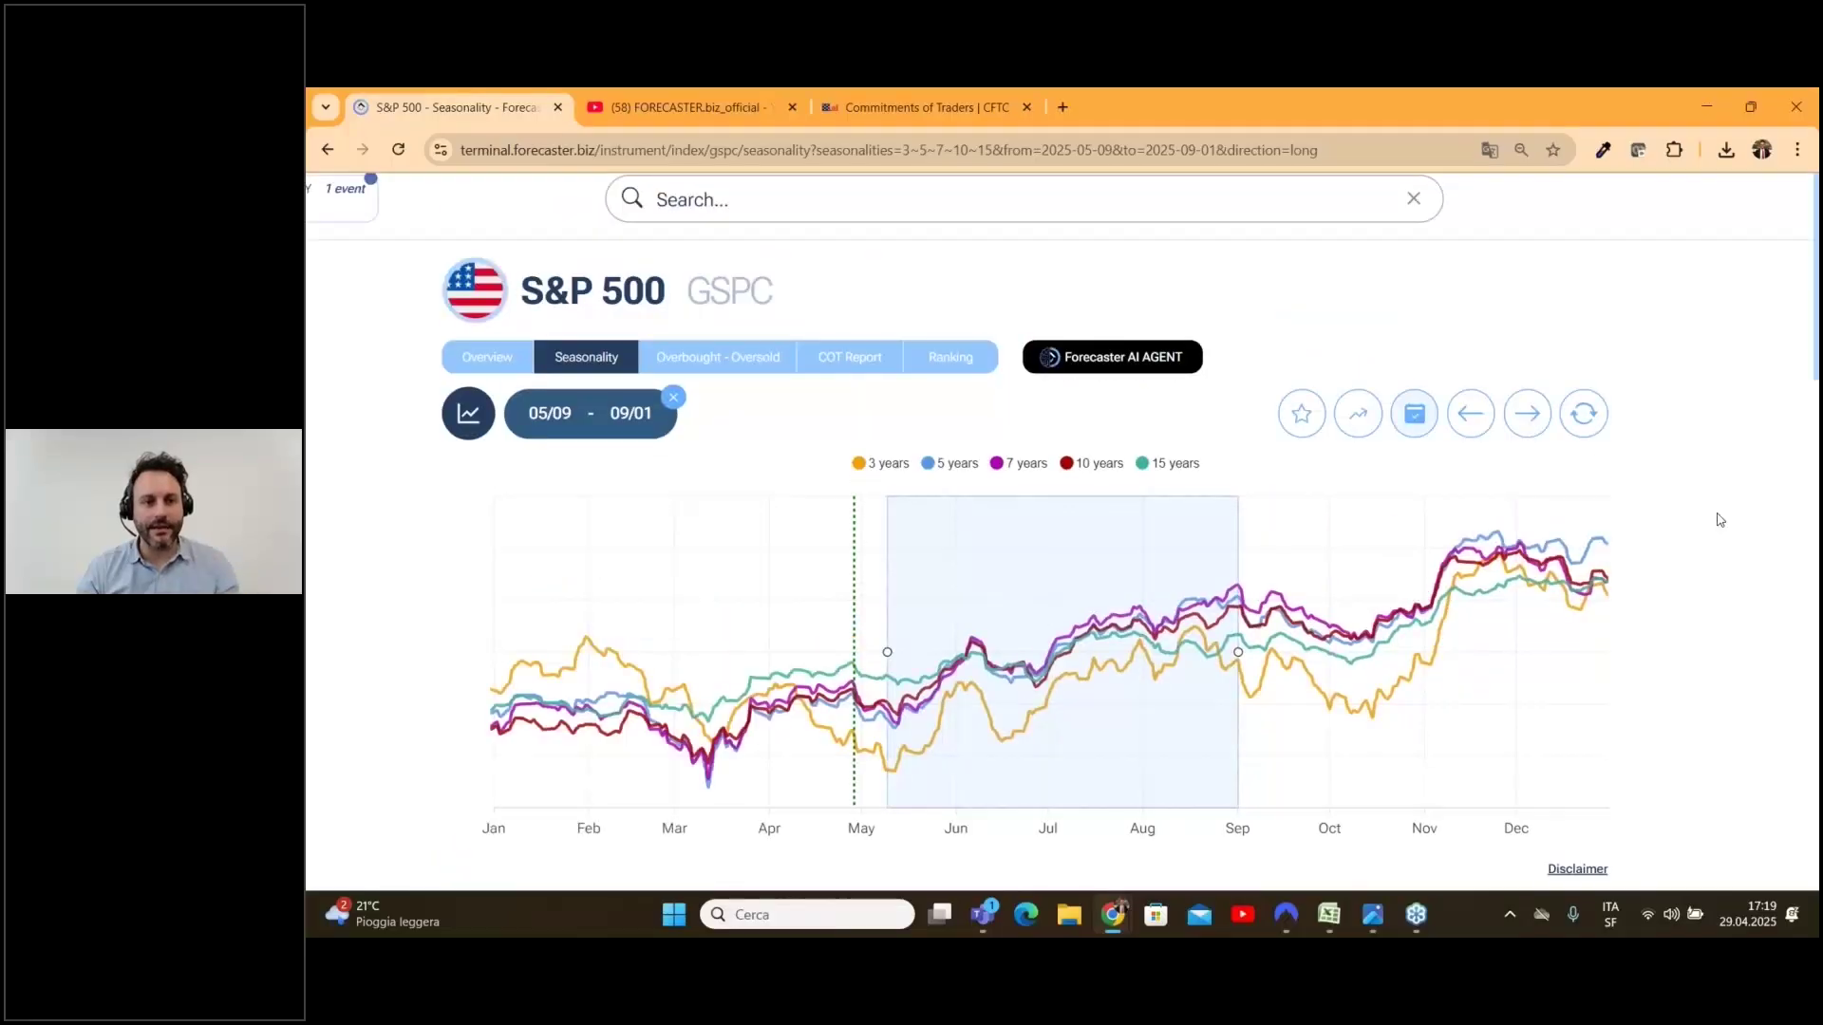
scroll(1721, 520, down, 1)
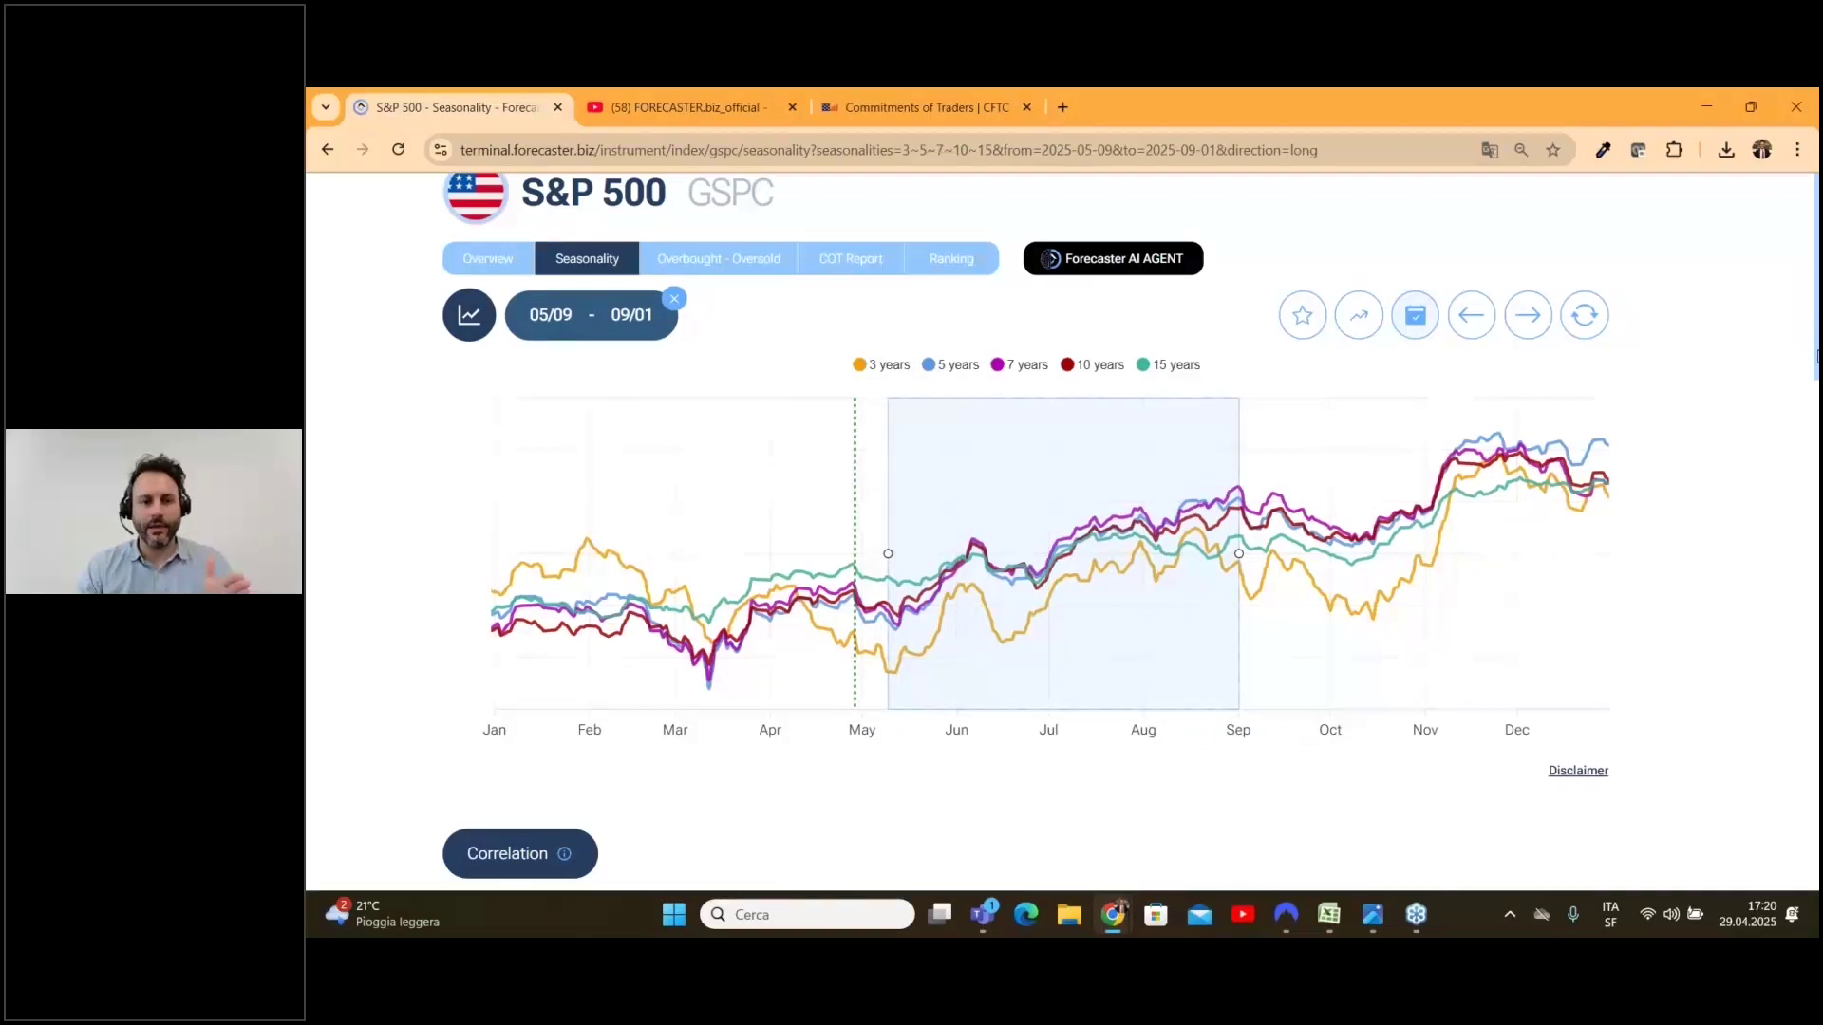
scroll(1733, 519, down, 6)
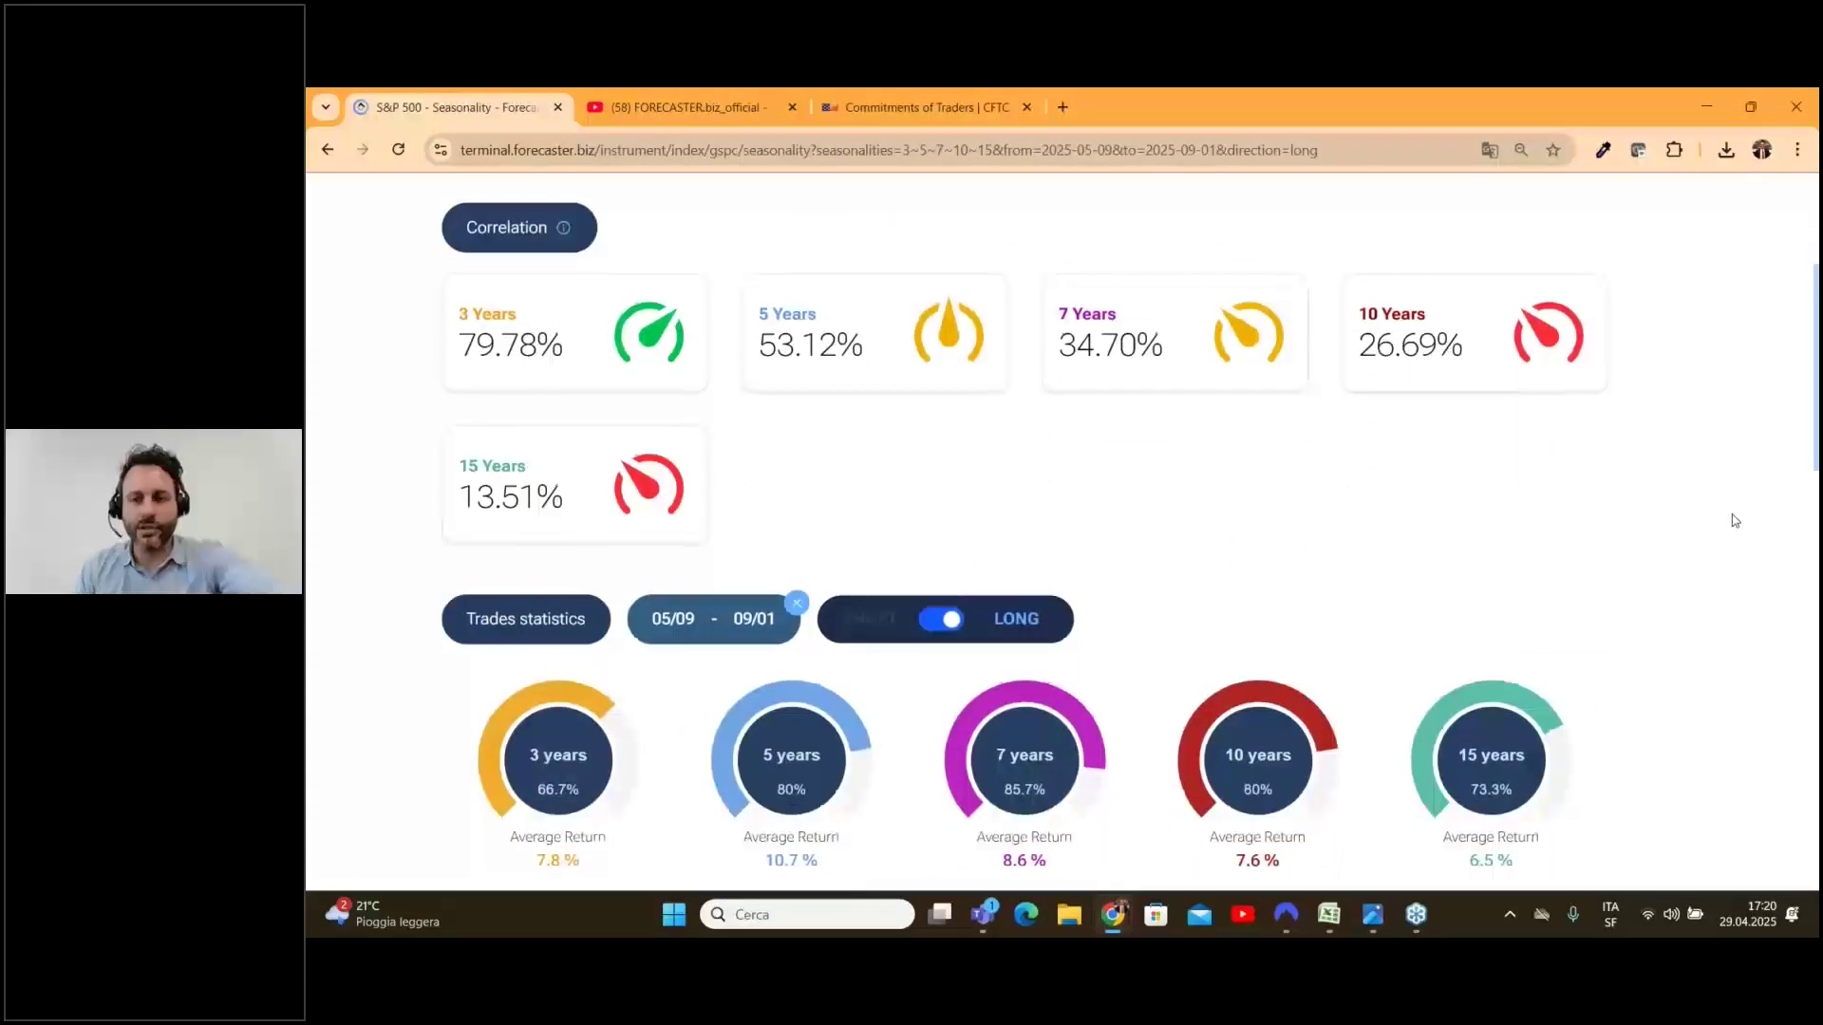
scroll(1733, 520, down, 4)
scroll(1734, 521, up, 11)
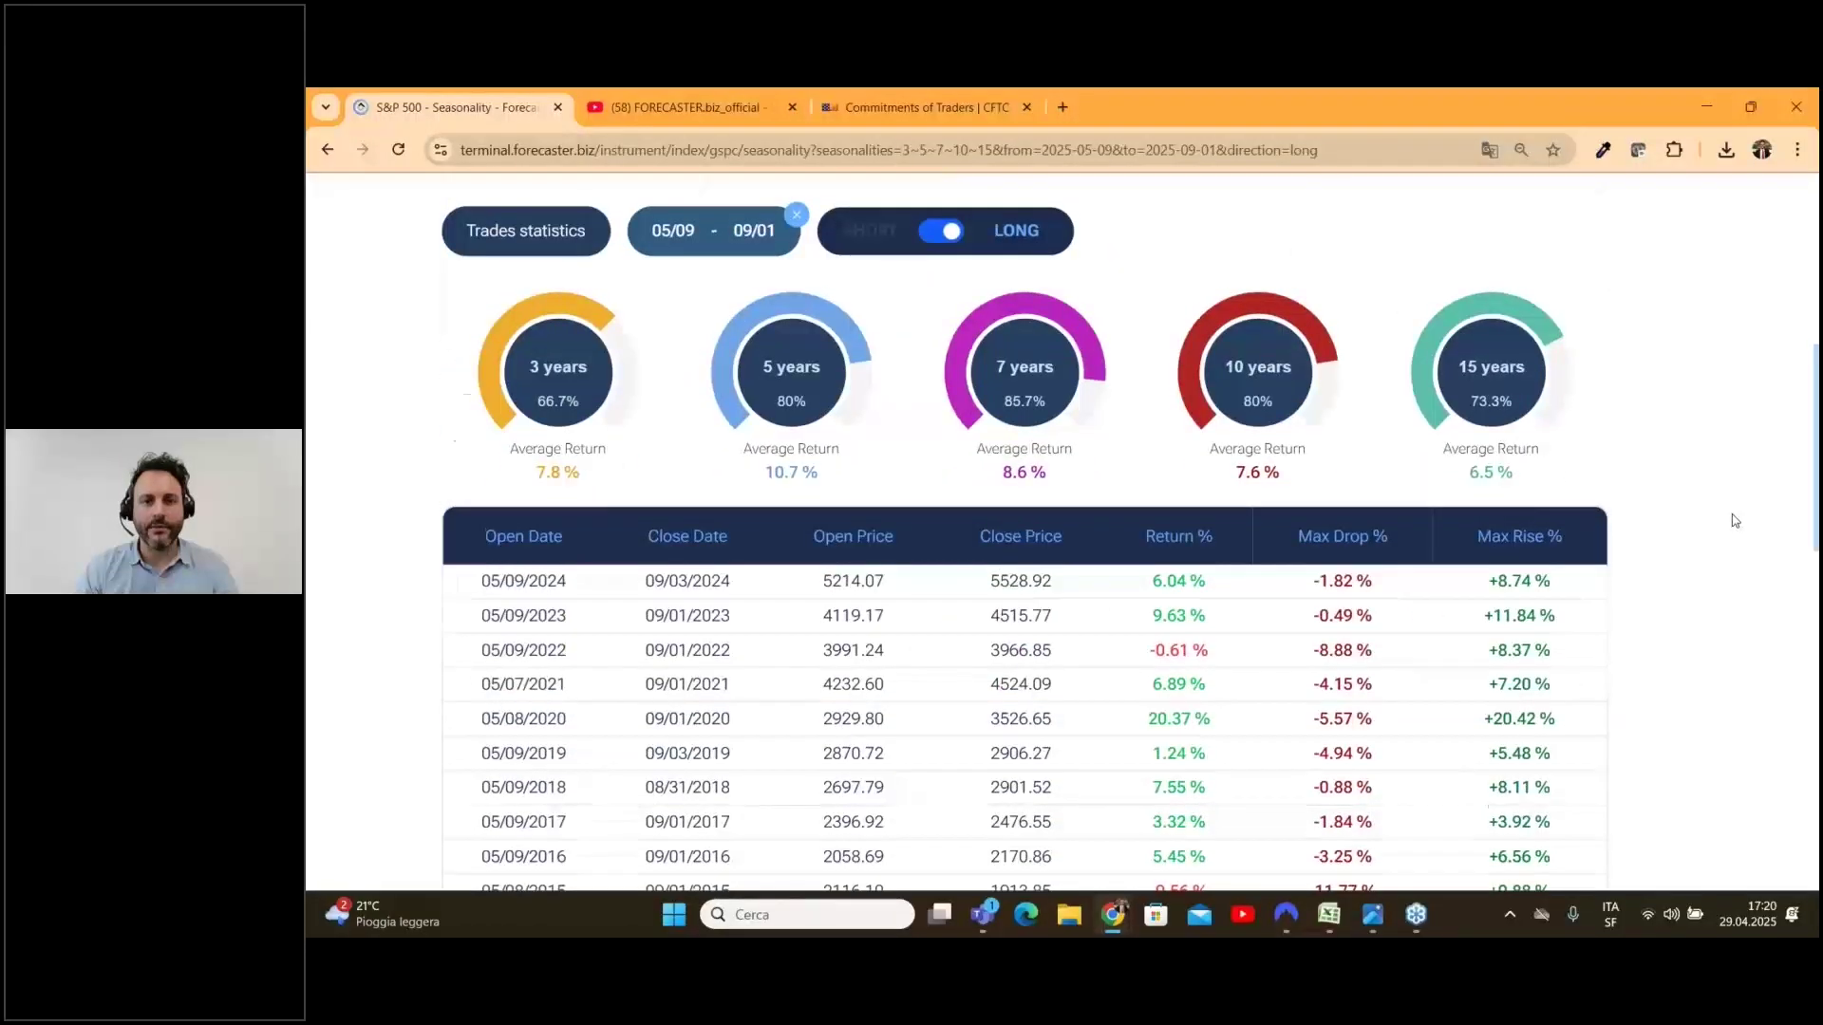
Step: Replace the selected chart period with 05/10 to 08/29 and review its long trades statistics
click(674, 412)
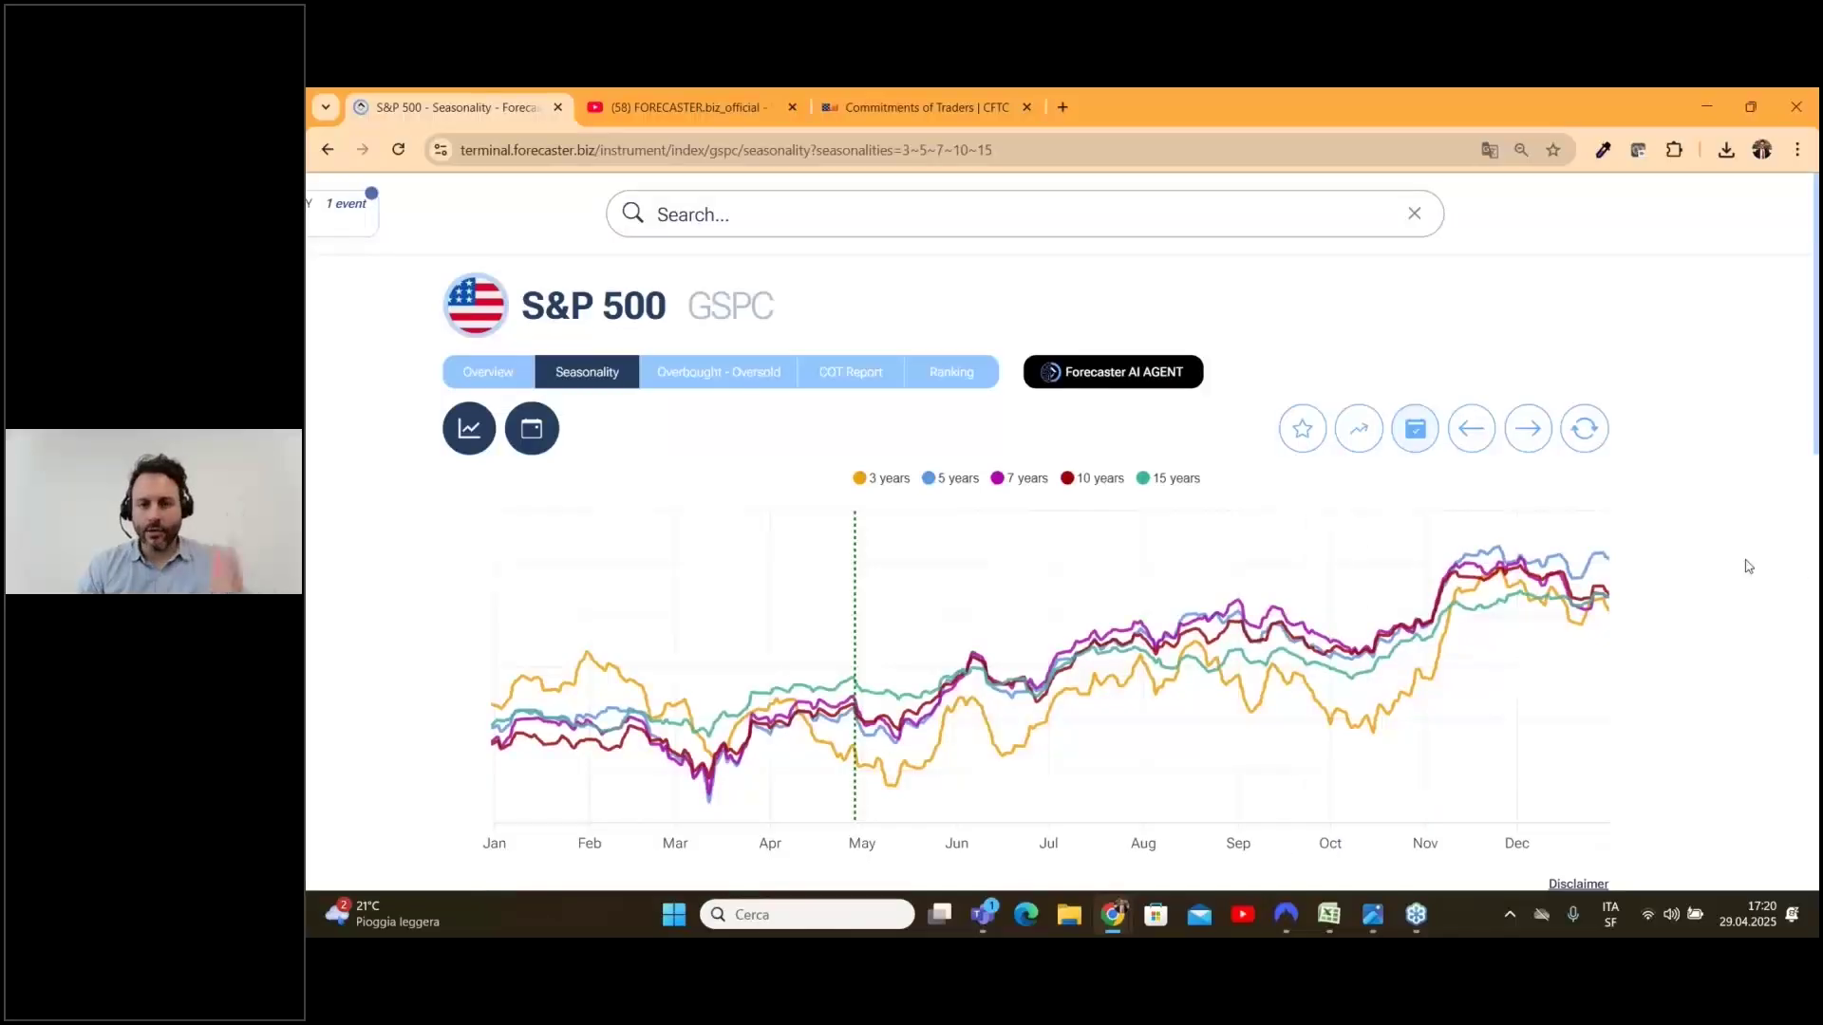
scroll(1743, 565, down, 2)
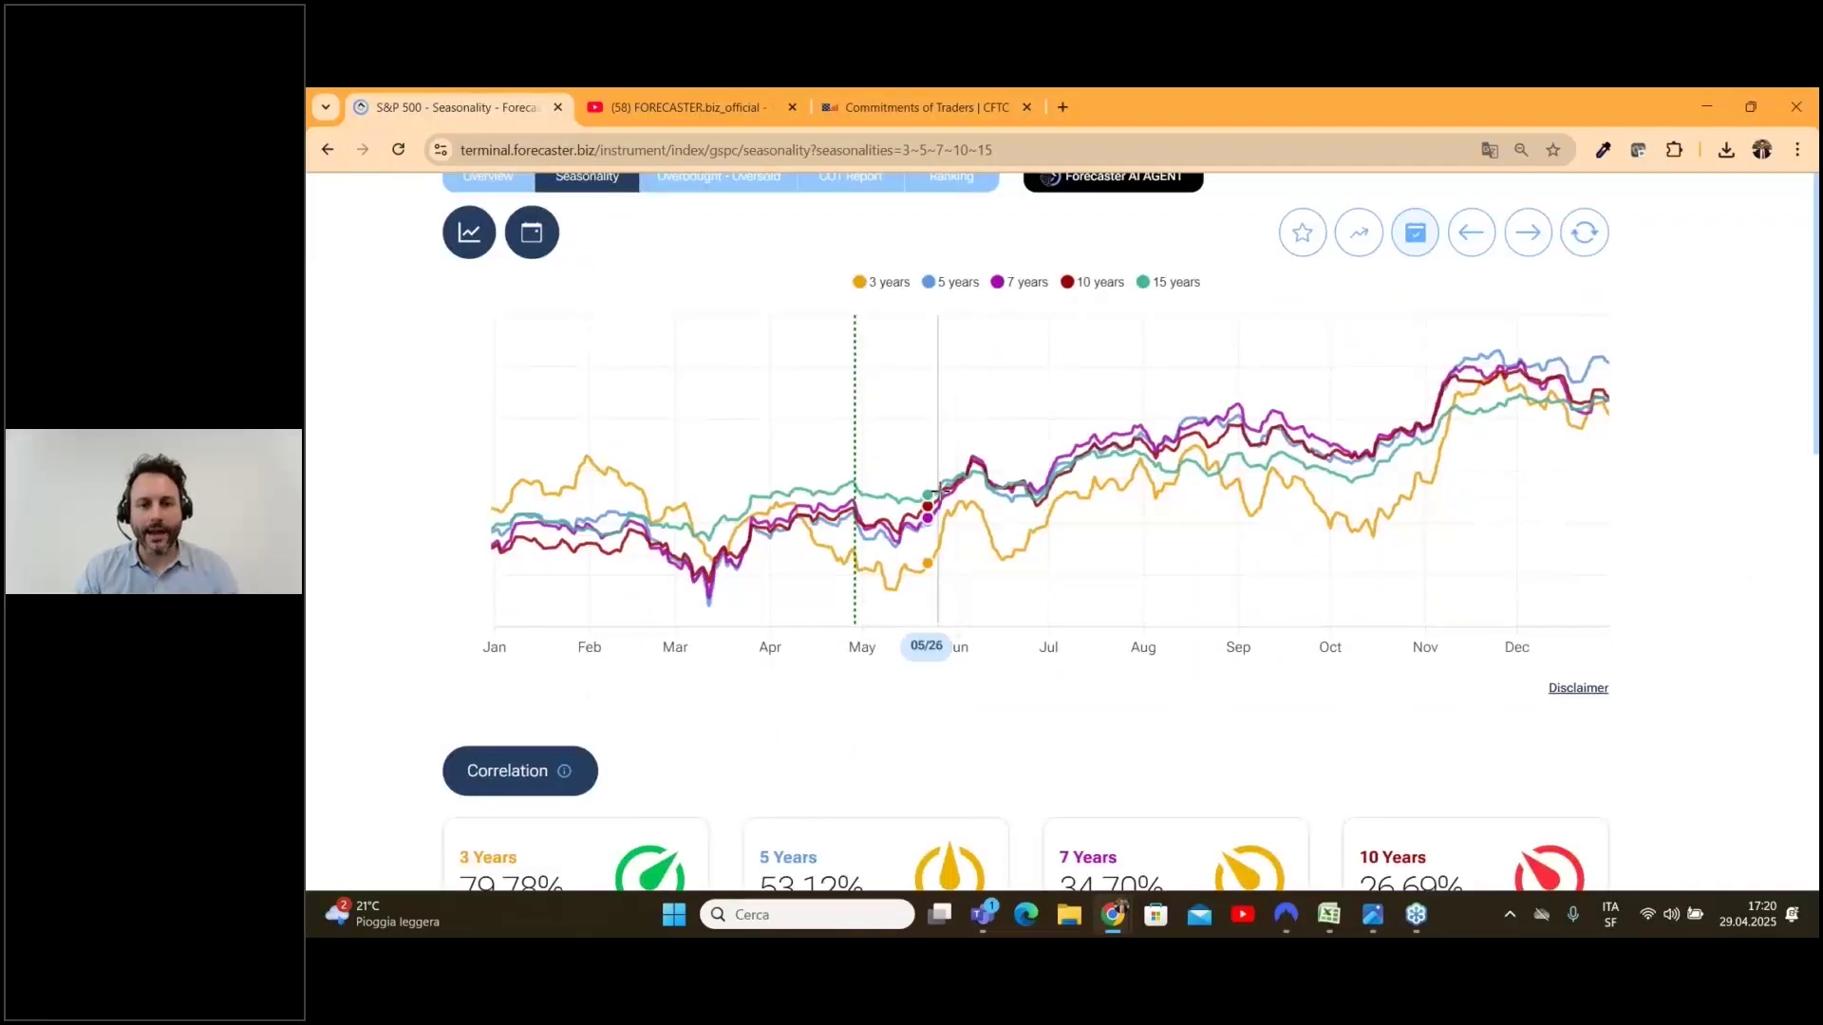
drag(889, 543, 1229, 495)
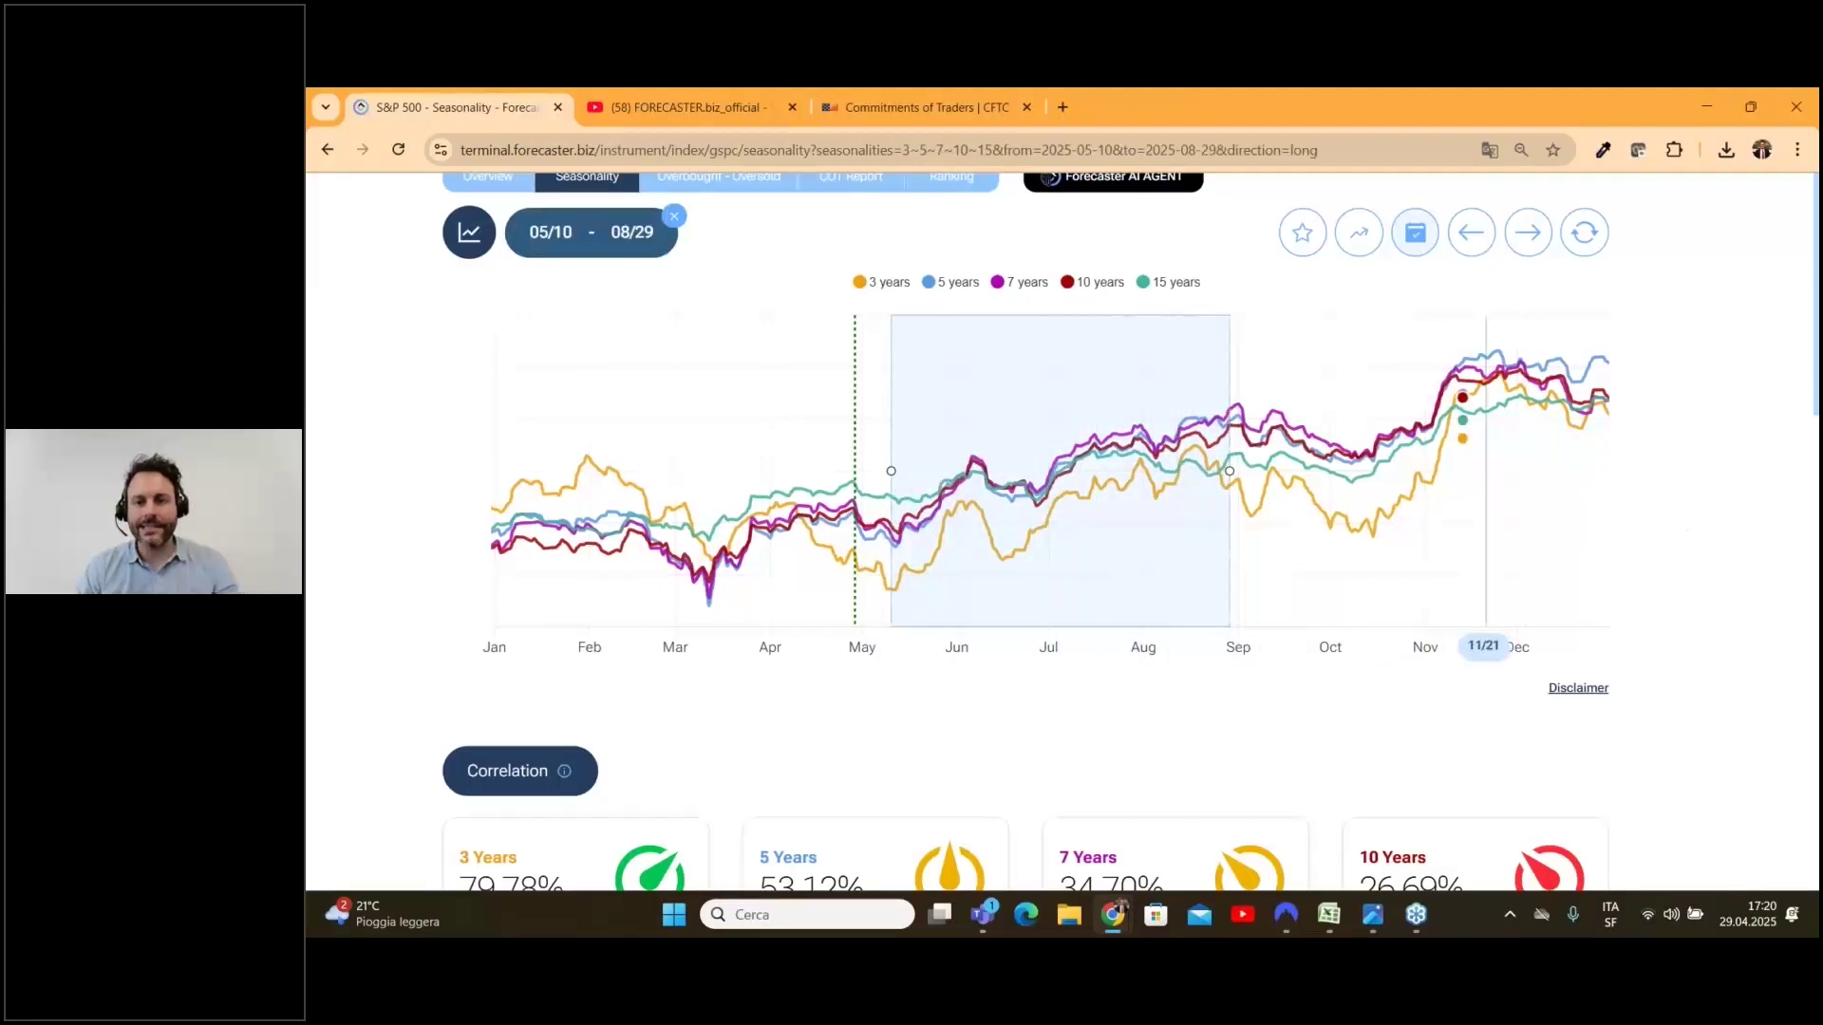
scroll(1688, 524, down, 7)
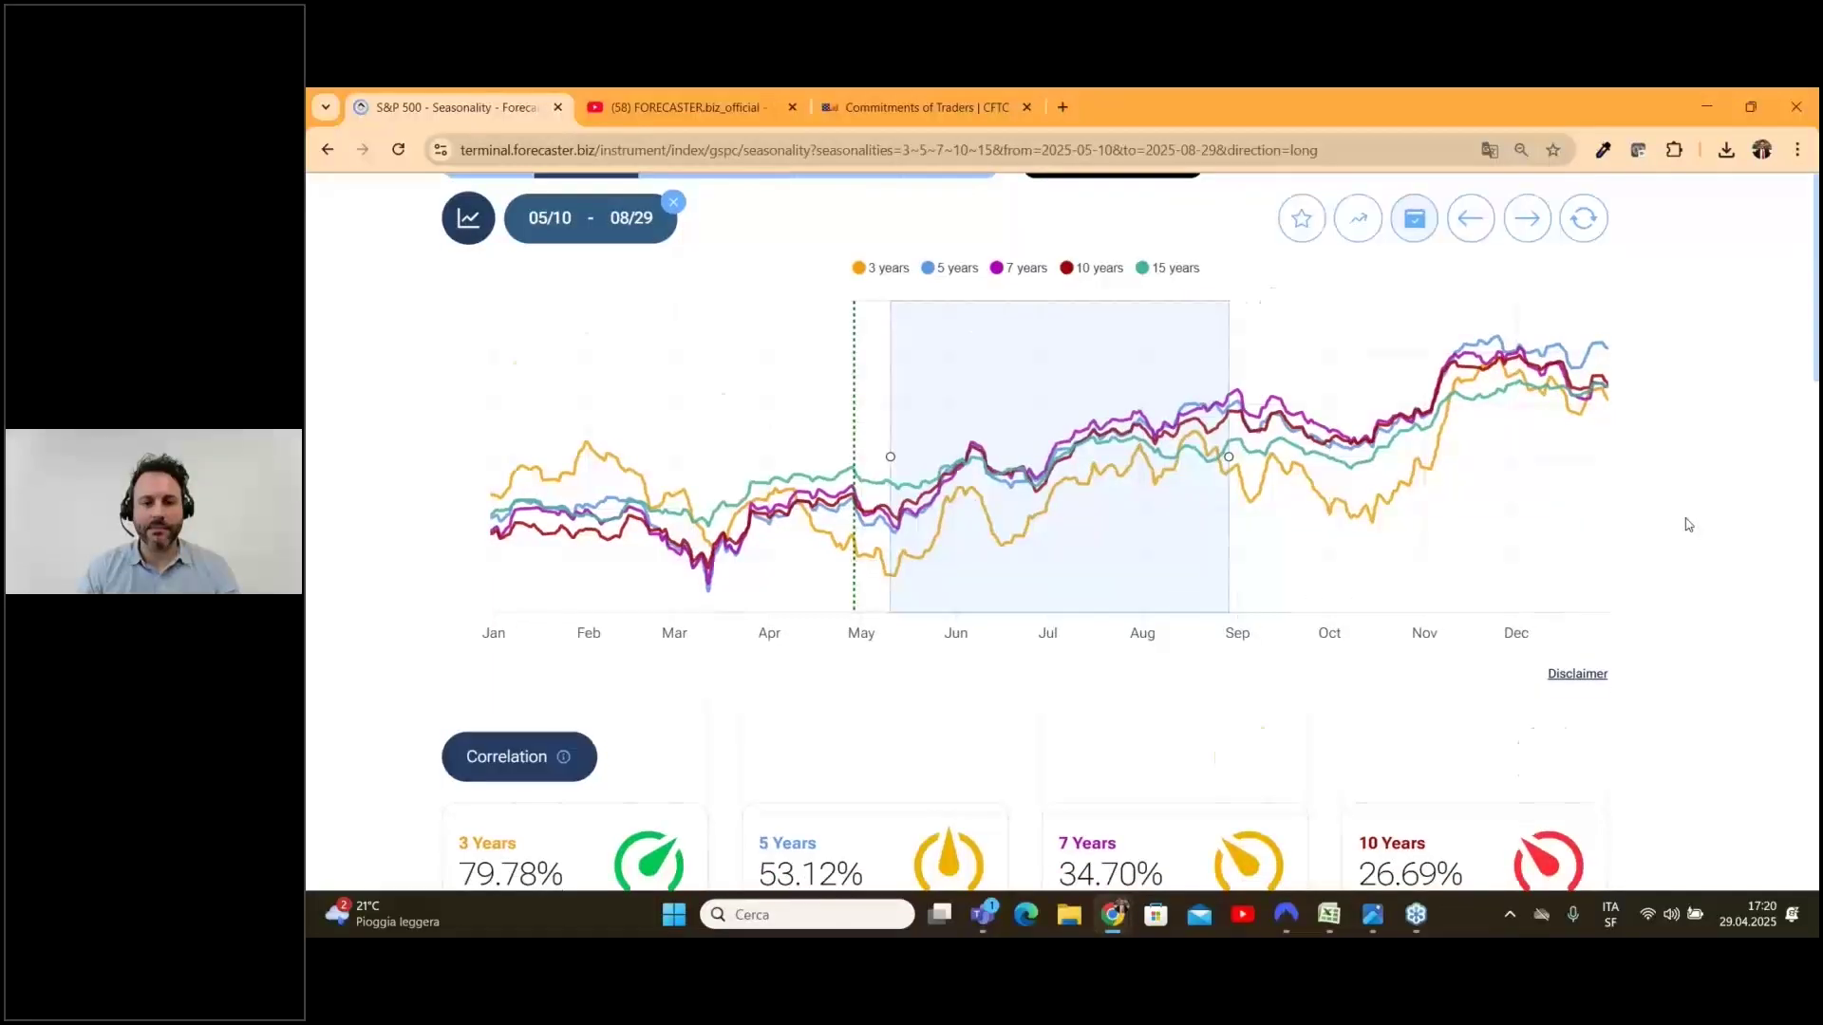
scroll(1688, 524, down, 1)
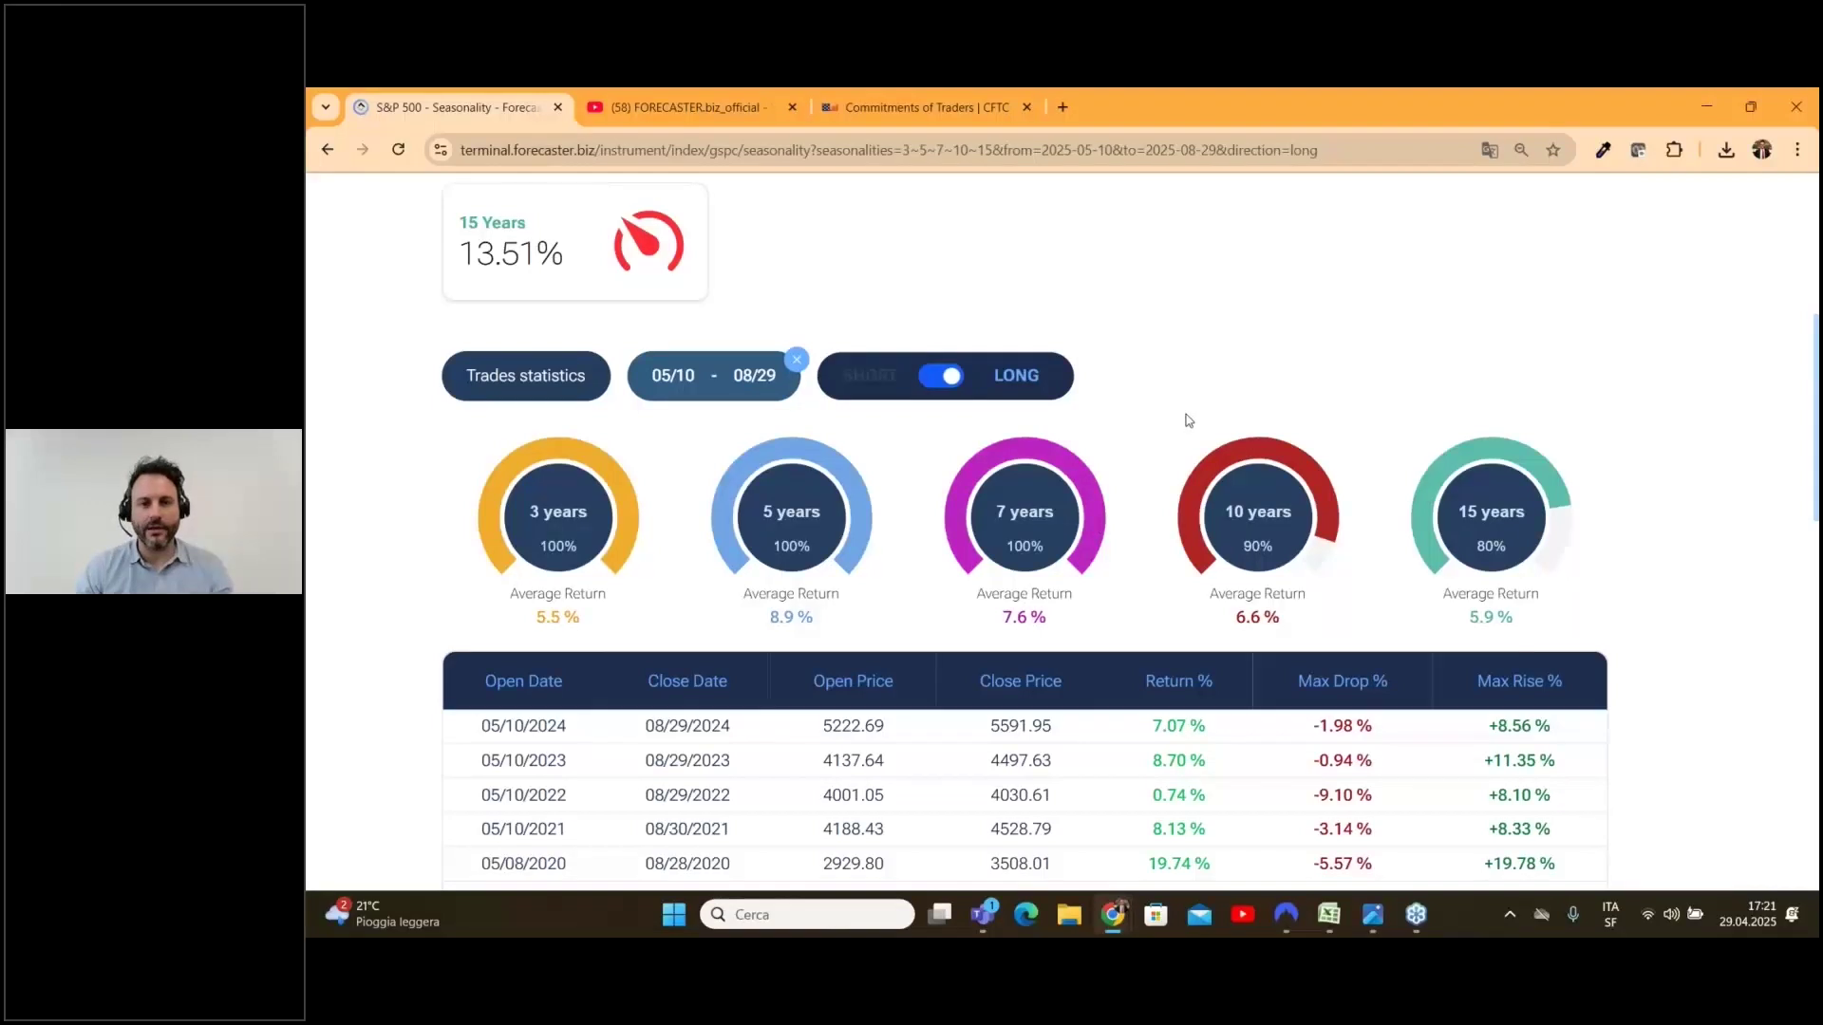
scroll(1185, 420, up, 1)
Step: Clear the selected period and bring up the April daily average and weekly average charts
scroll(1186, 420, up, 5)
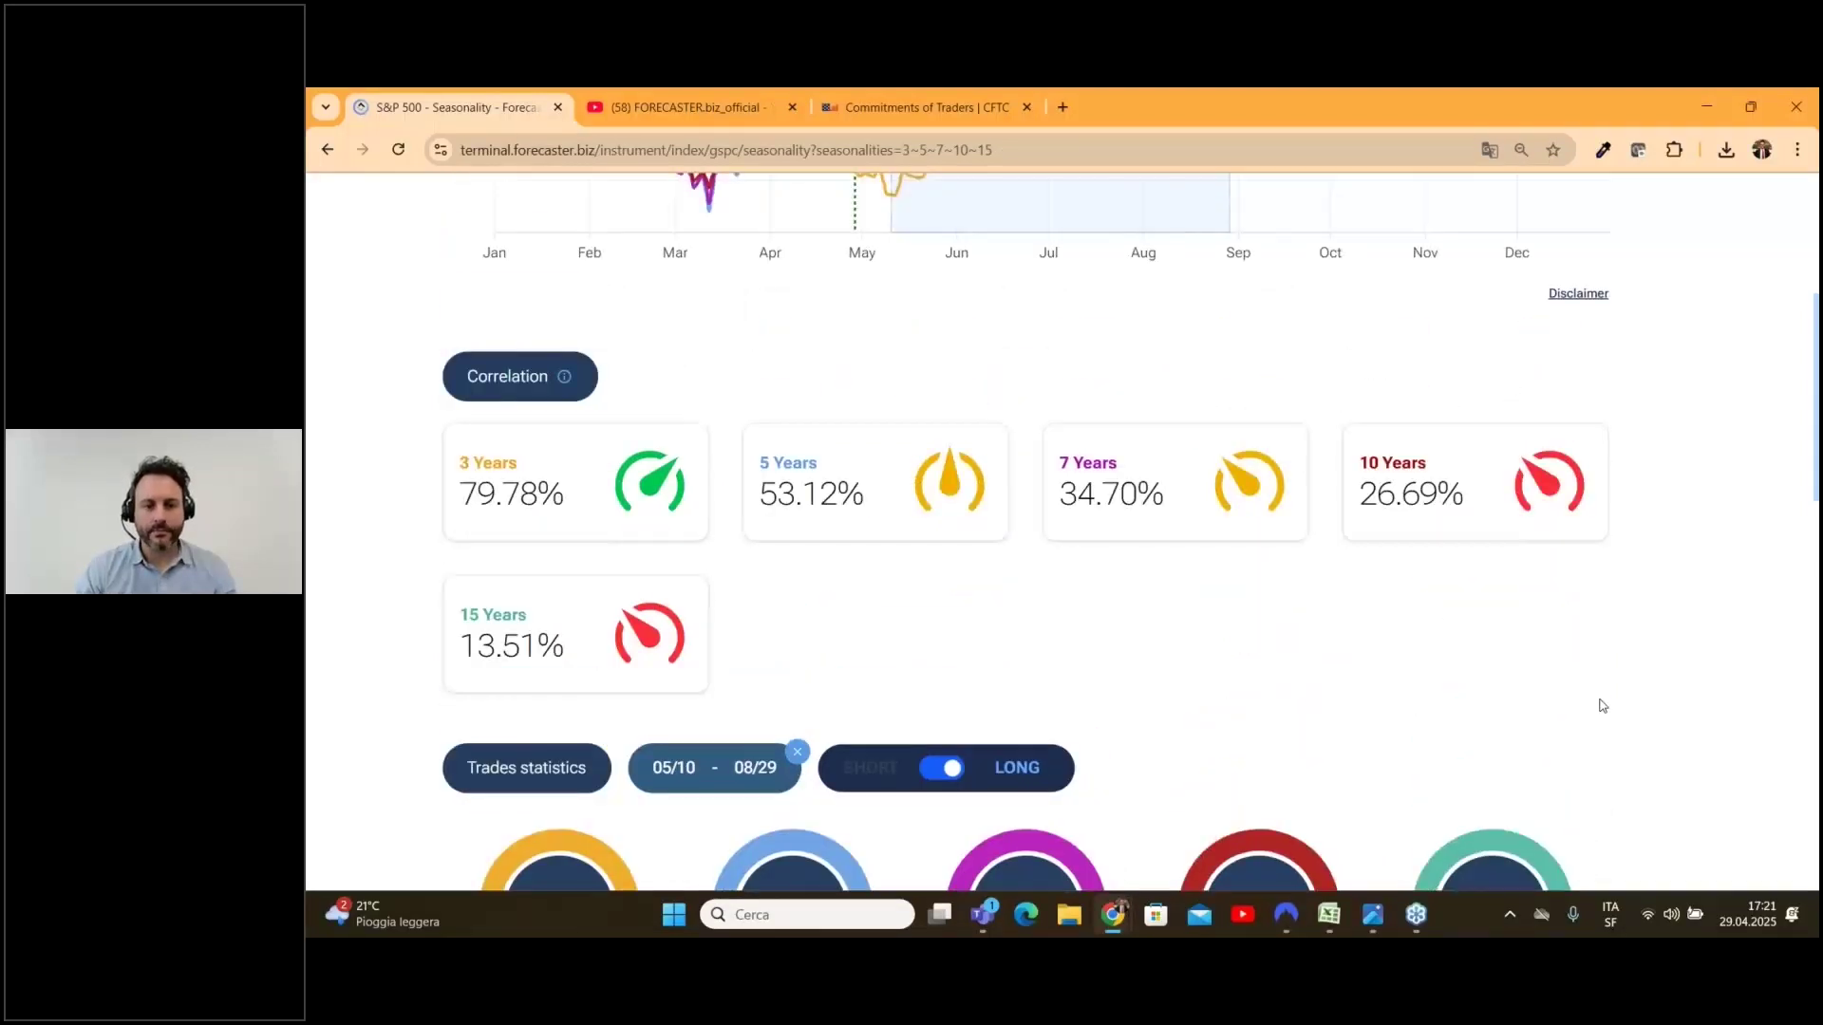
scroll(1602, 699, down, 3)
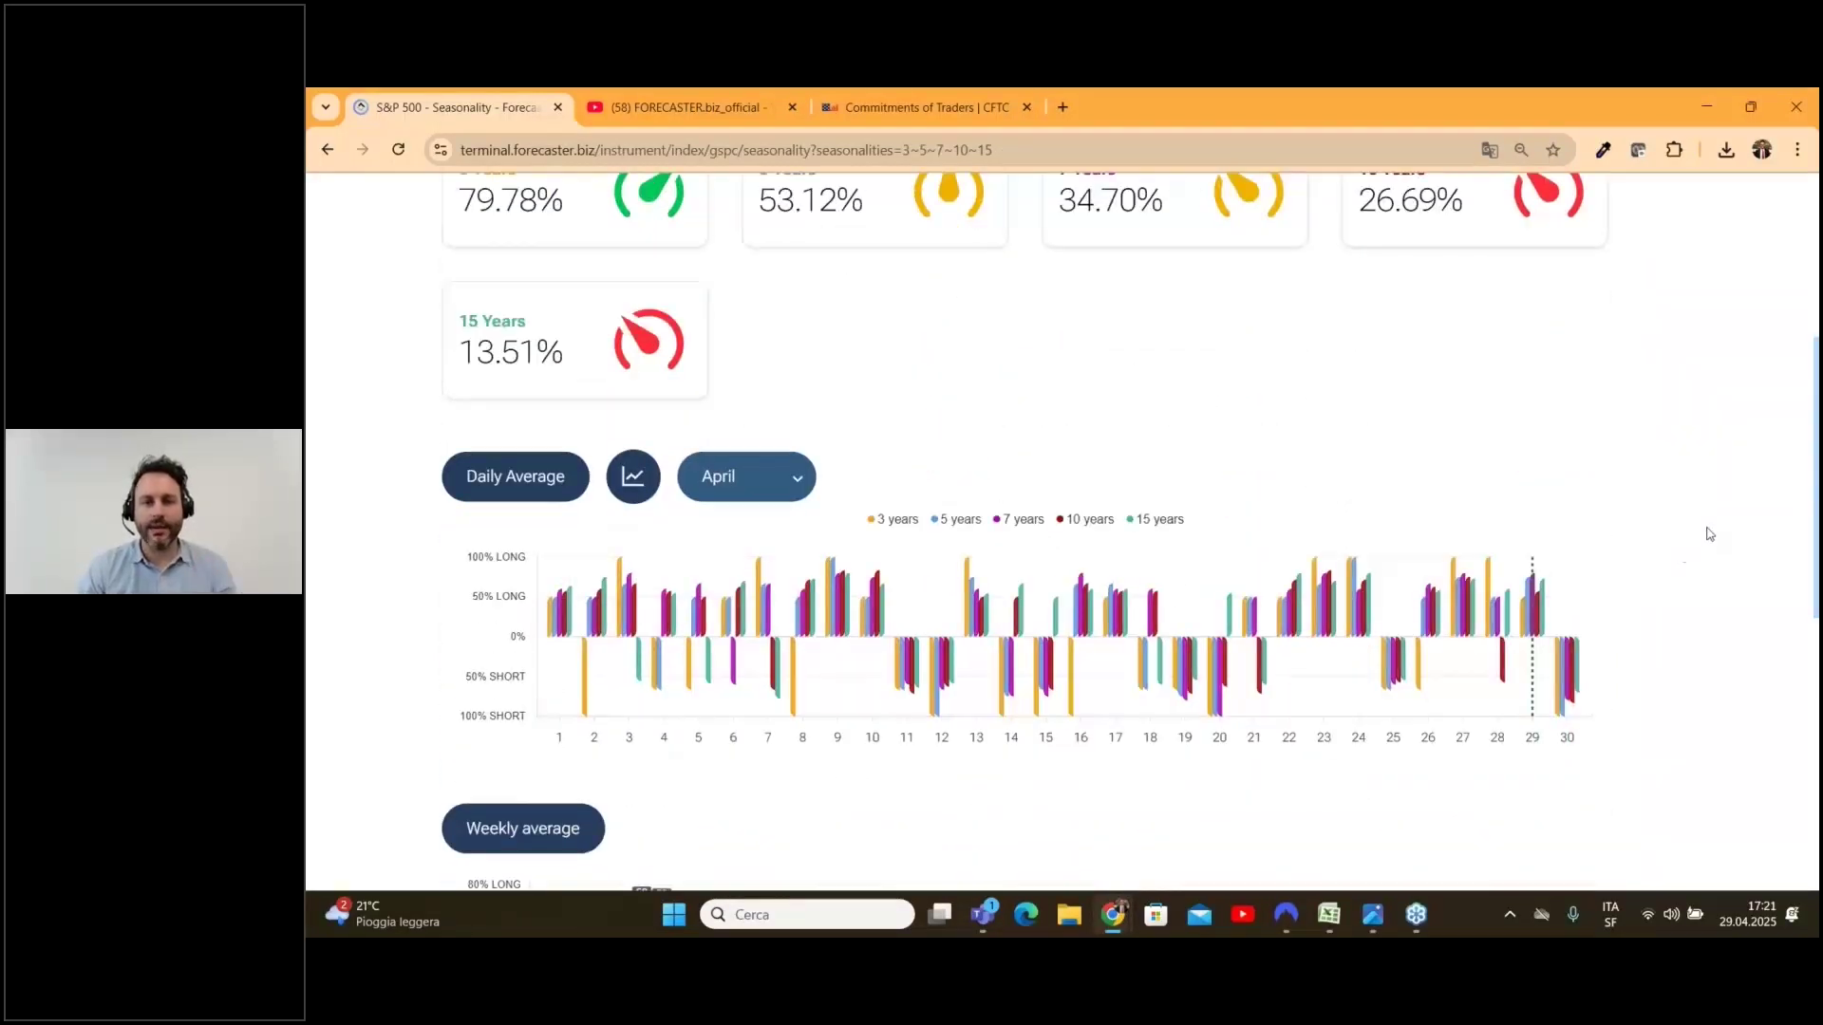
scroll(1682, 555, up, 4)
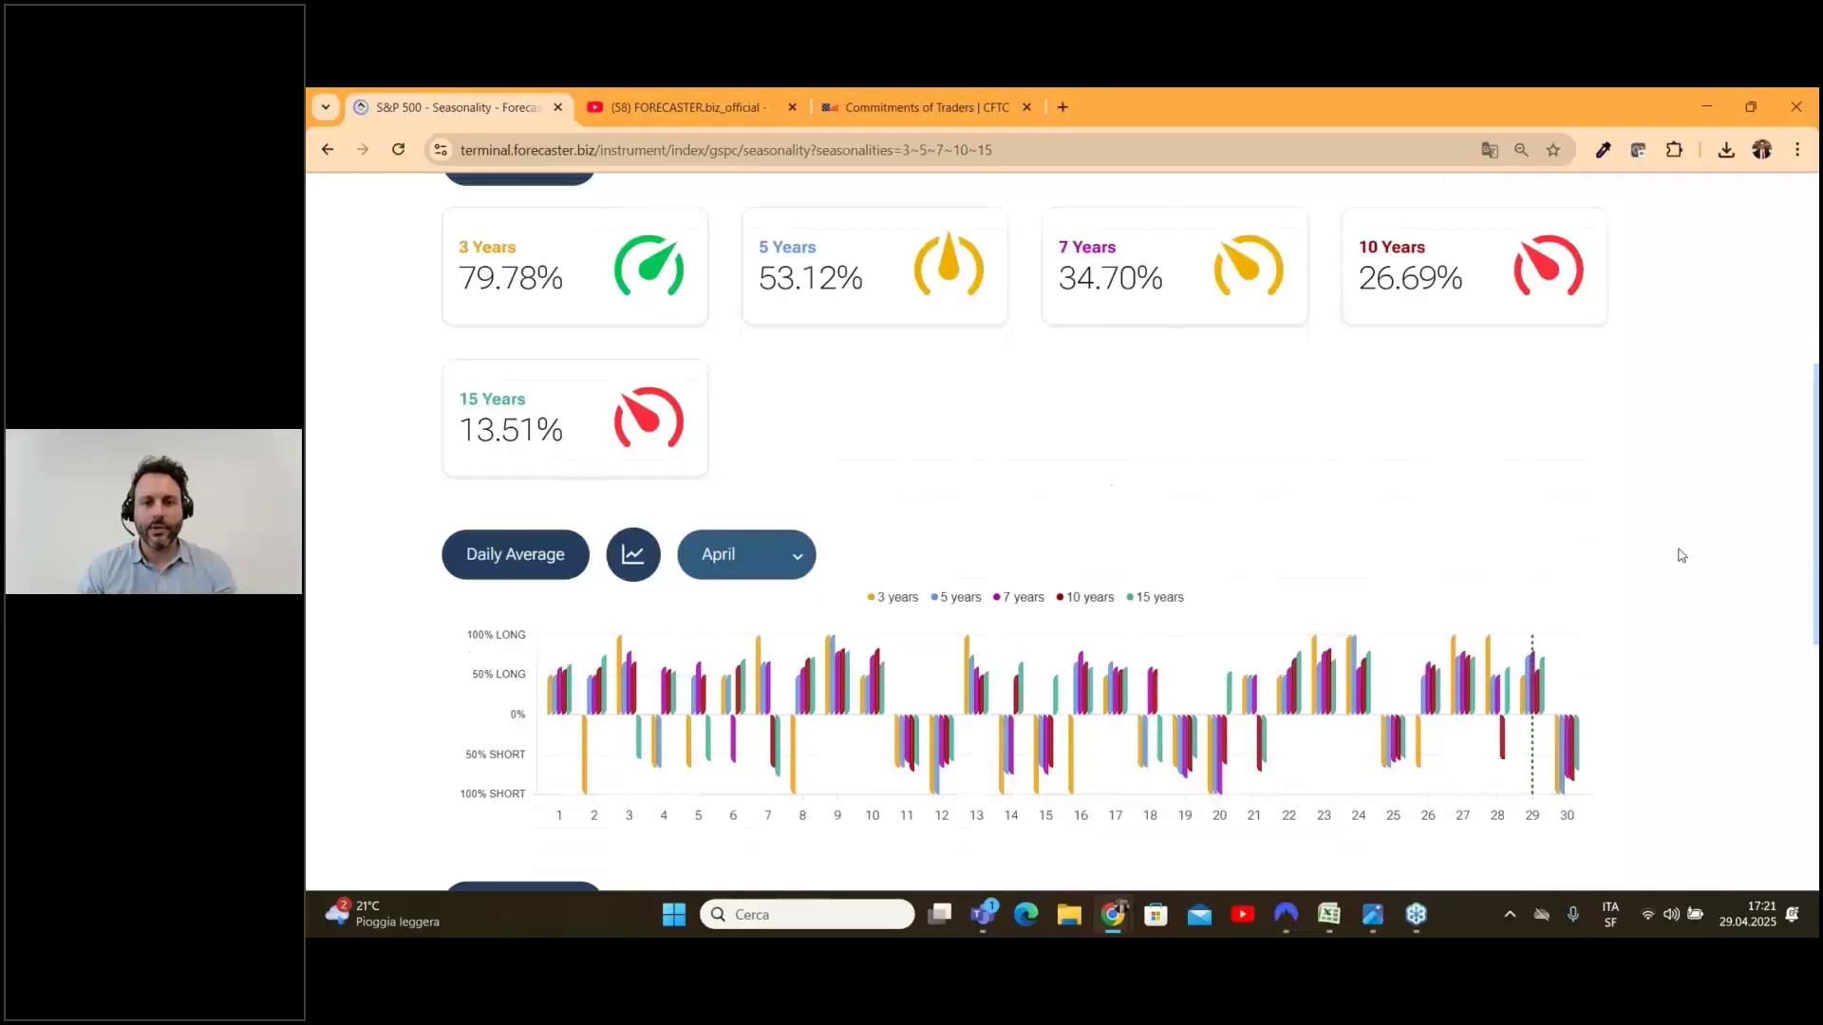
scroll(1682, 556, up, 4)
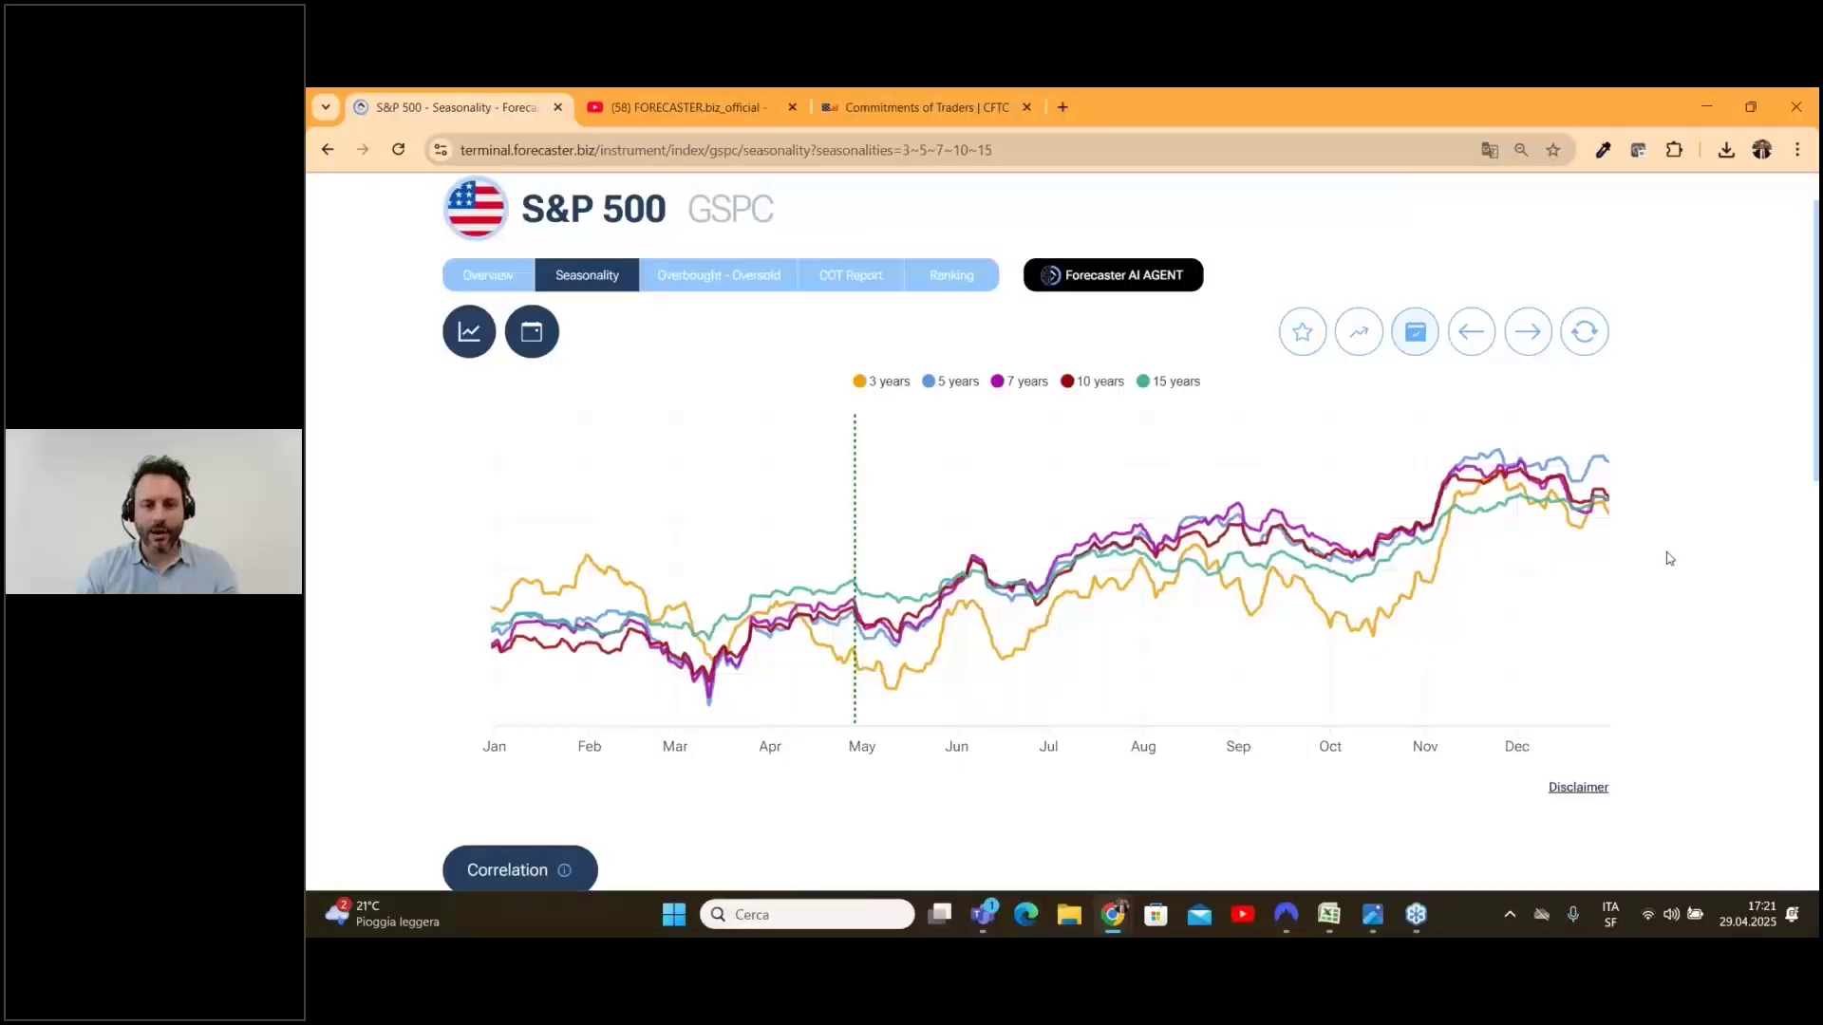
scroll(1670, 559, down, 9)
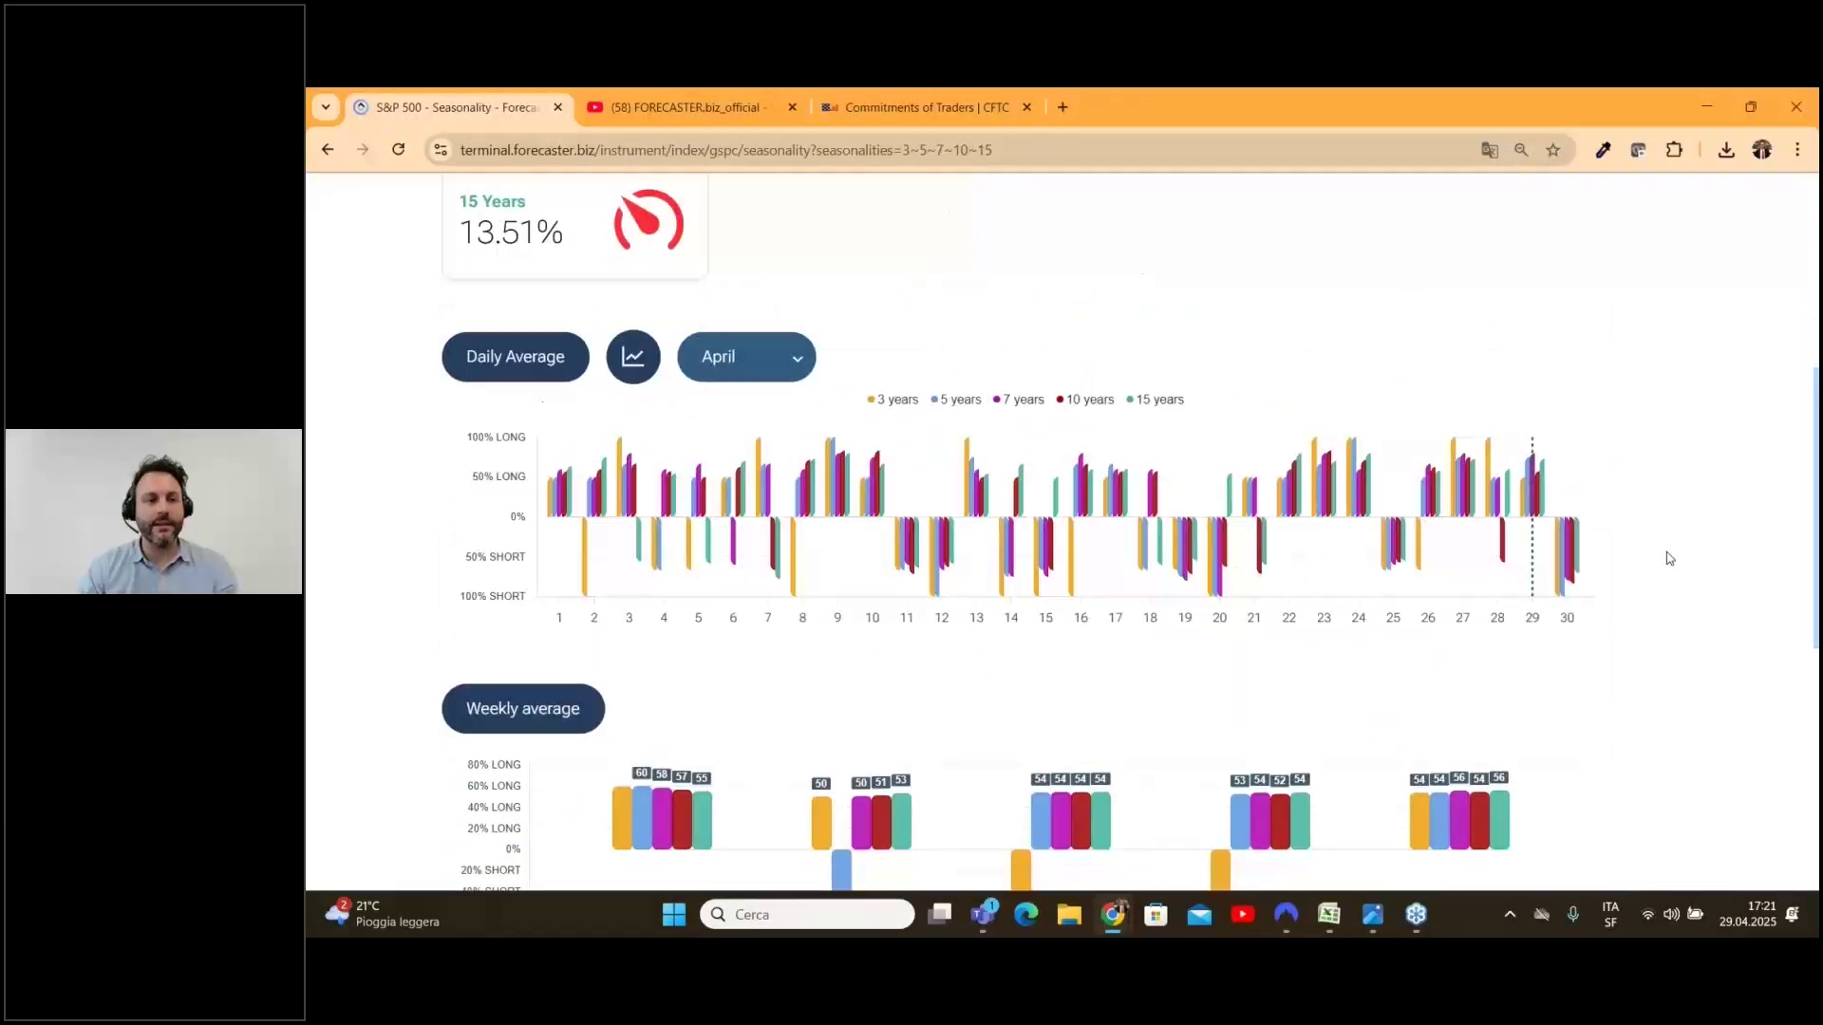
scroll(1670, 558, down, 1)
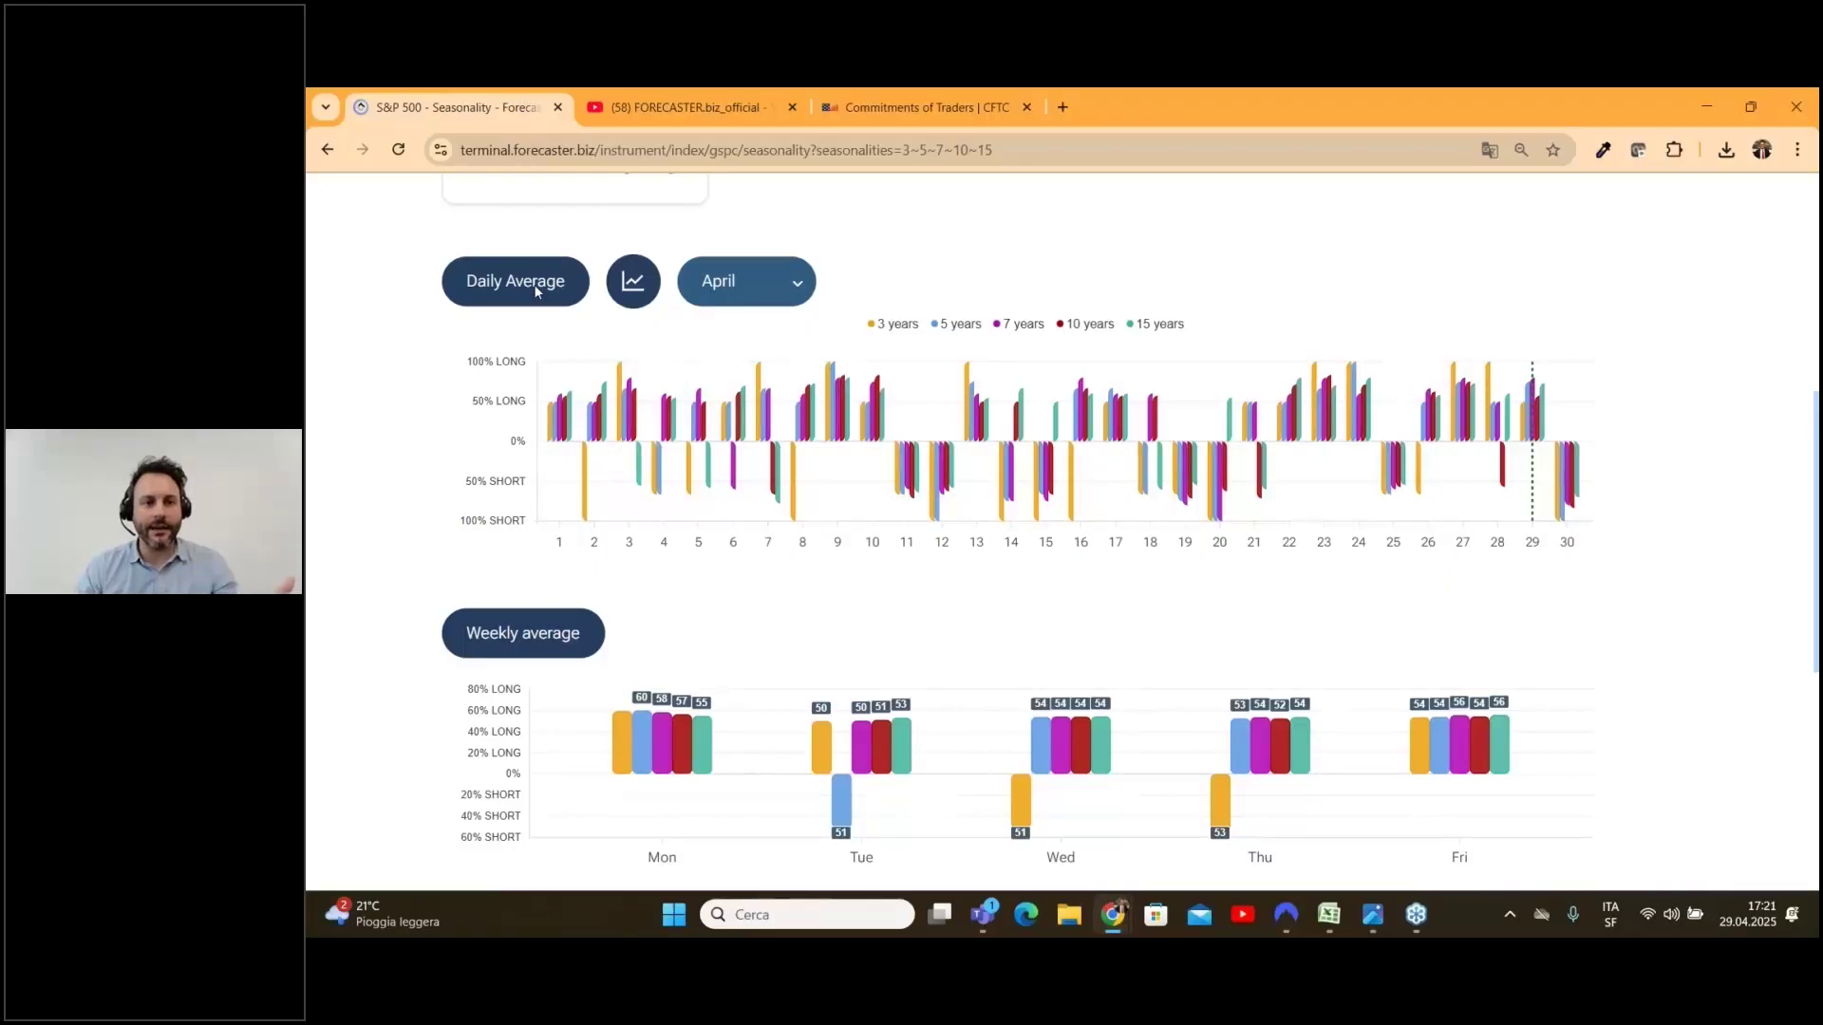
Step: Remove the 15-year seasonality from the S&P 500 charts
scroll(521, 369, up, 1)
scroll(521, 369, up, 10)
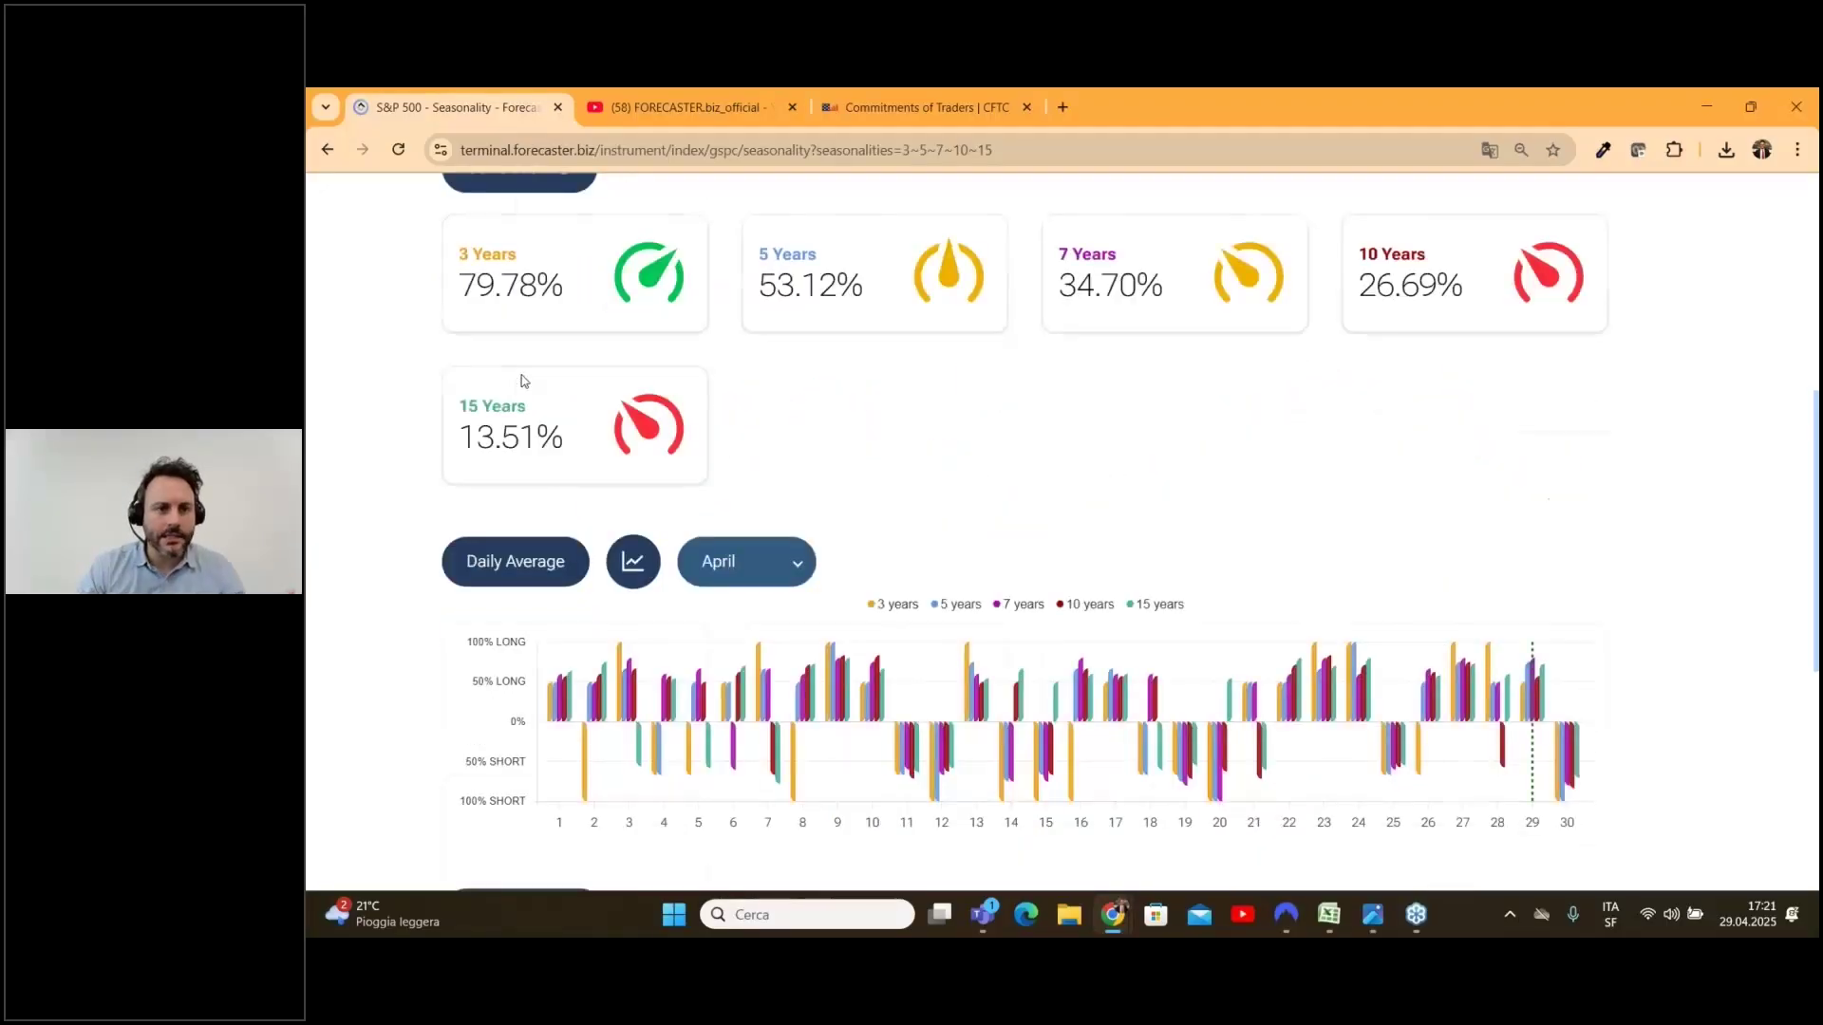
click(480, 655)
Step: Examine the April daily average chart for the long and short percentages around the current date
scroll(368, 633, down, 1)
scroll(367, 633, down, 8)
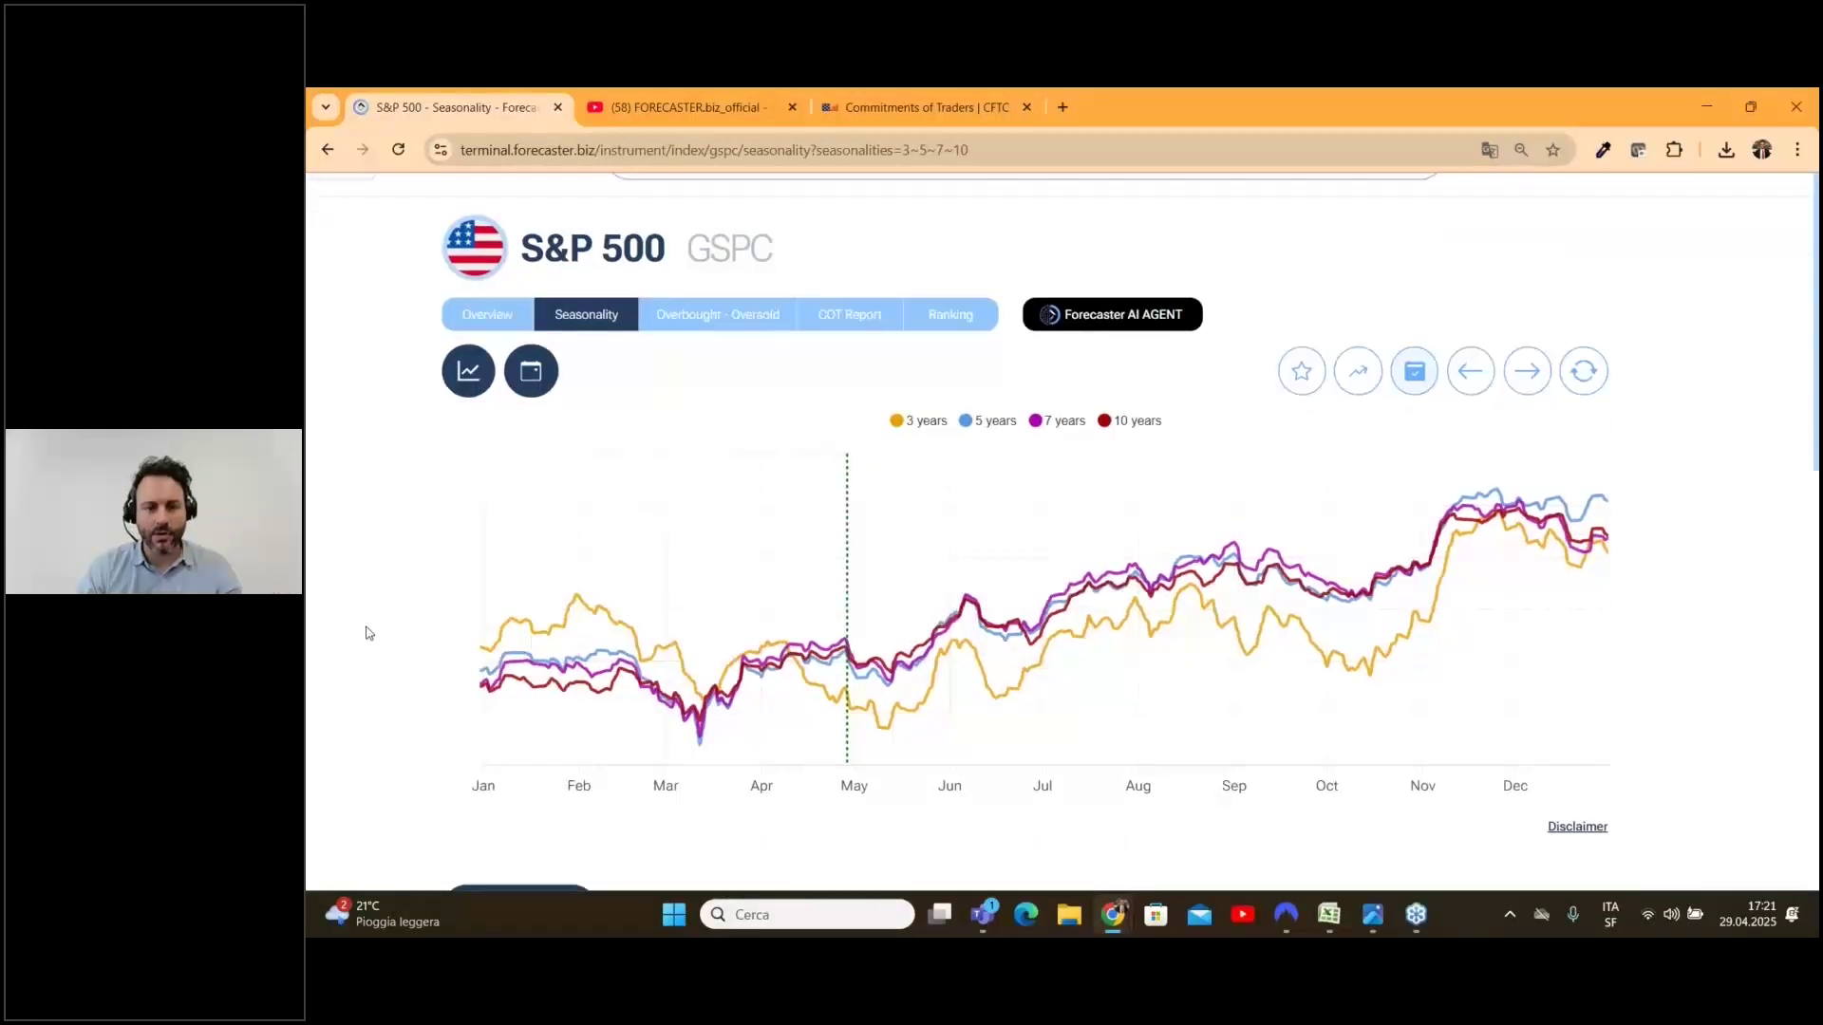
scroll(378, 622, down, 1)
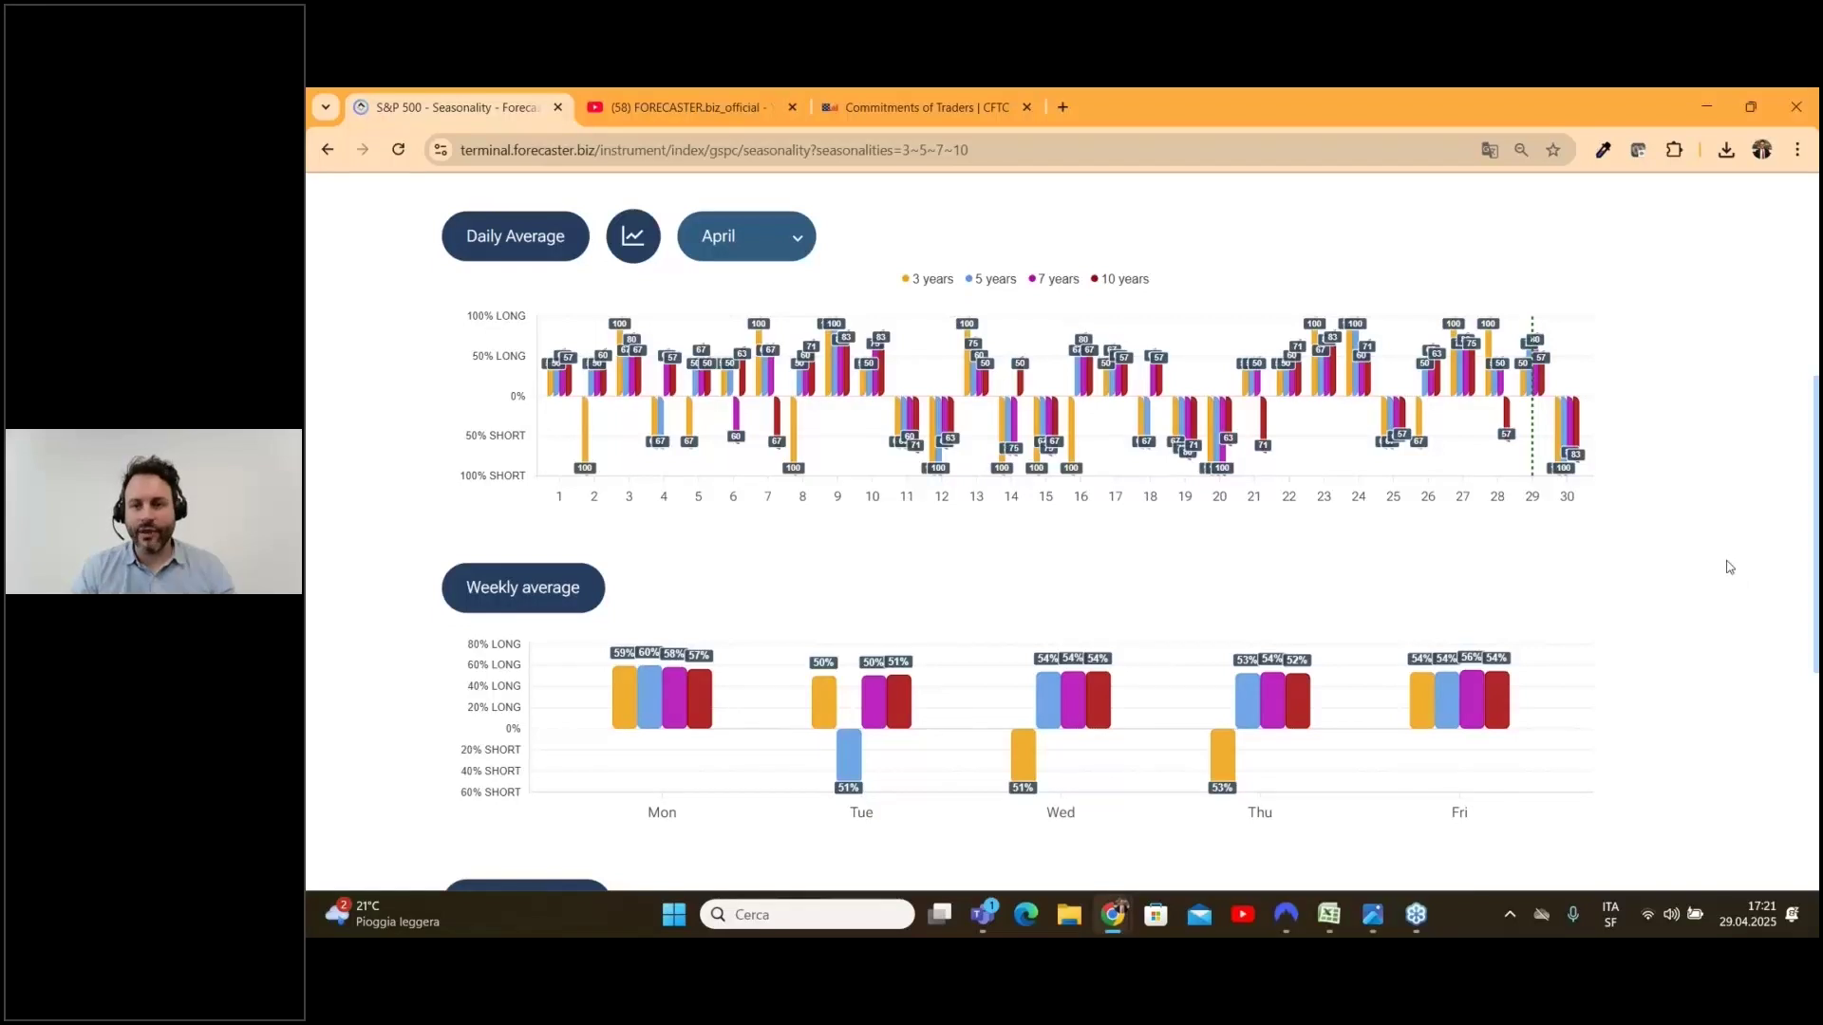
scroll(1730, 566, up, 1)
mouse_move(1534, 479)
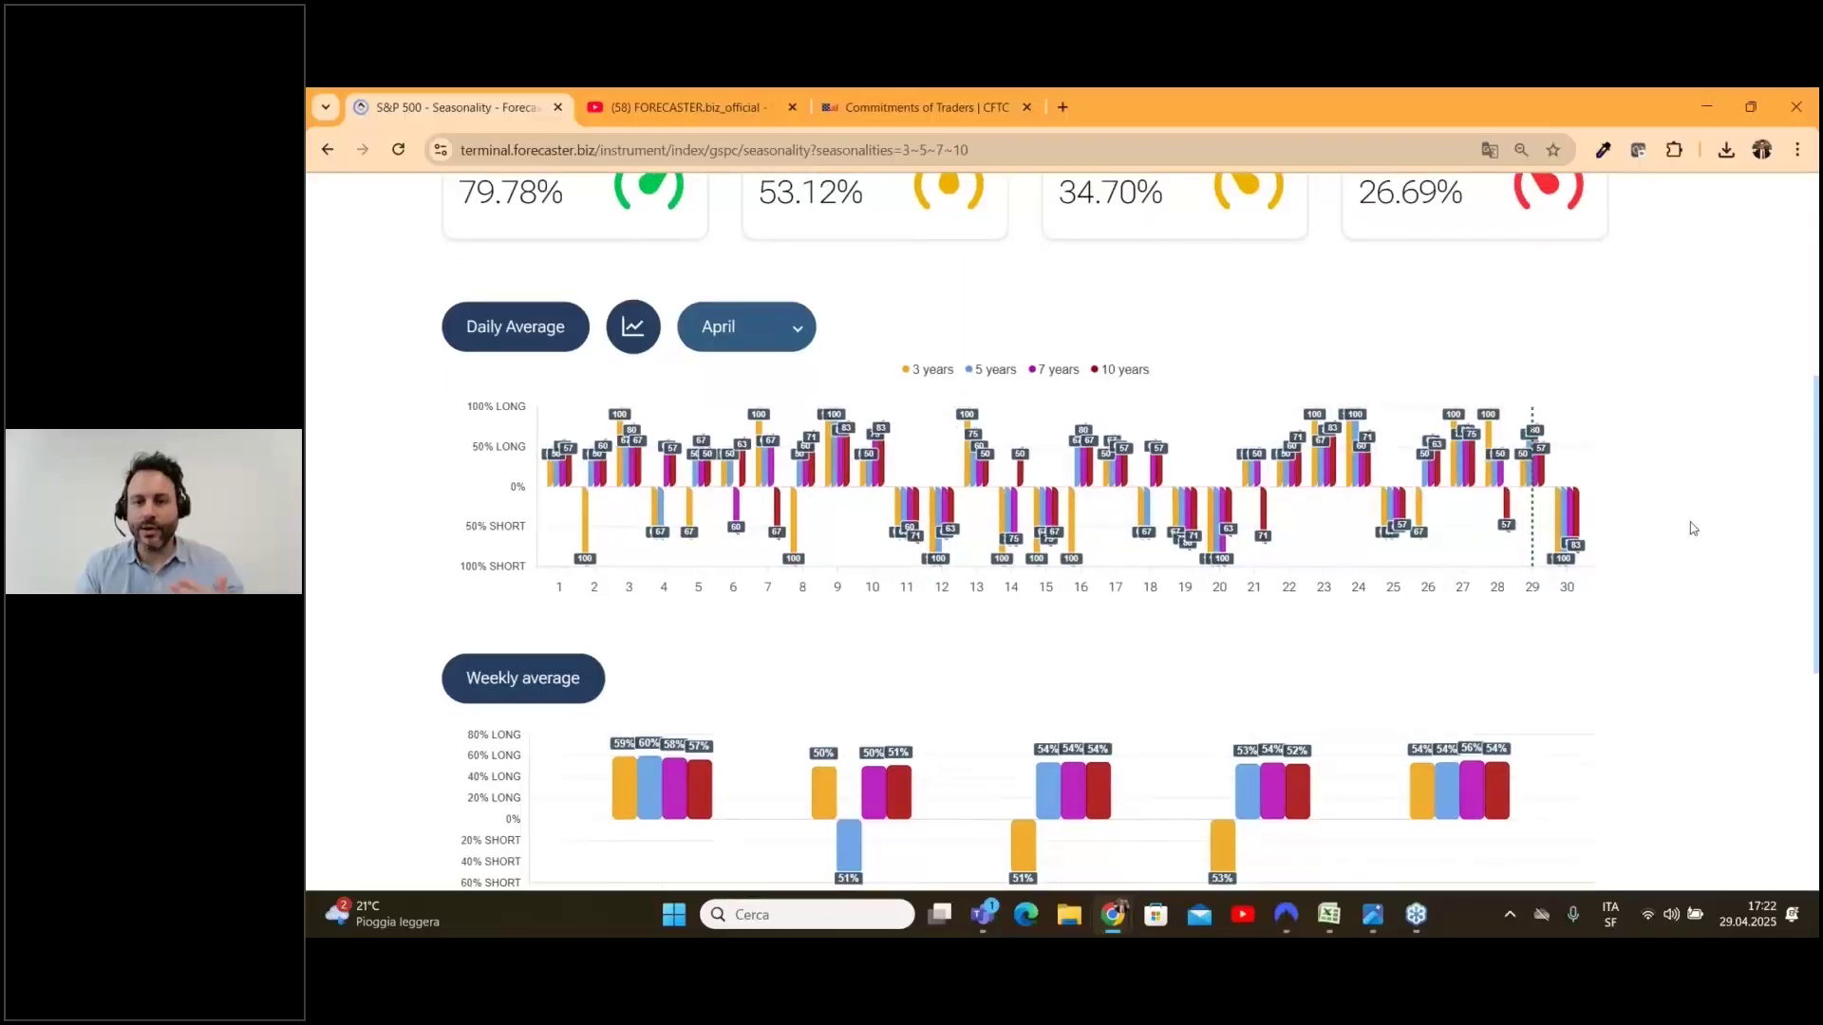
Step: Examine the weekly average and monthly average charts, checking the long percentages for May across the chosen seasonalities
scroll(1690, 526, down, 2)
scroll(1692, 528, down, 1)
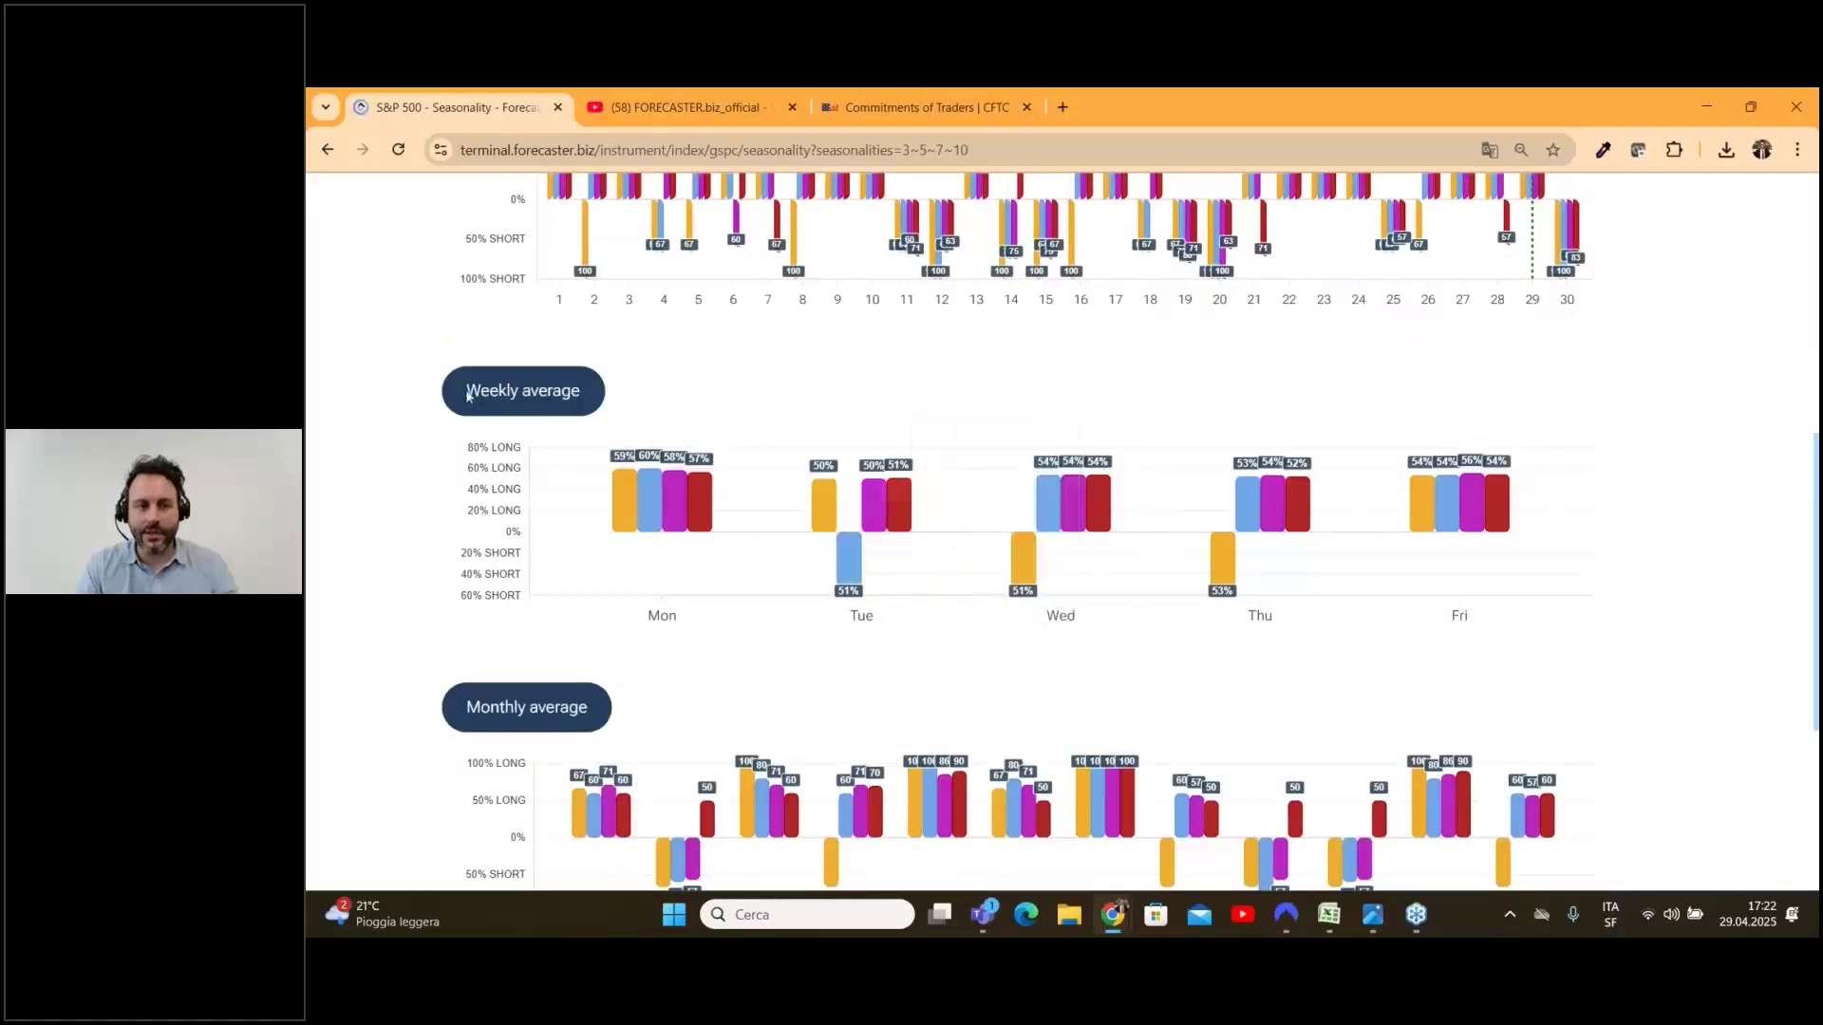
scroll(1361, 620, down, 2)
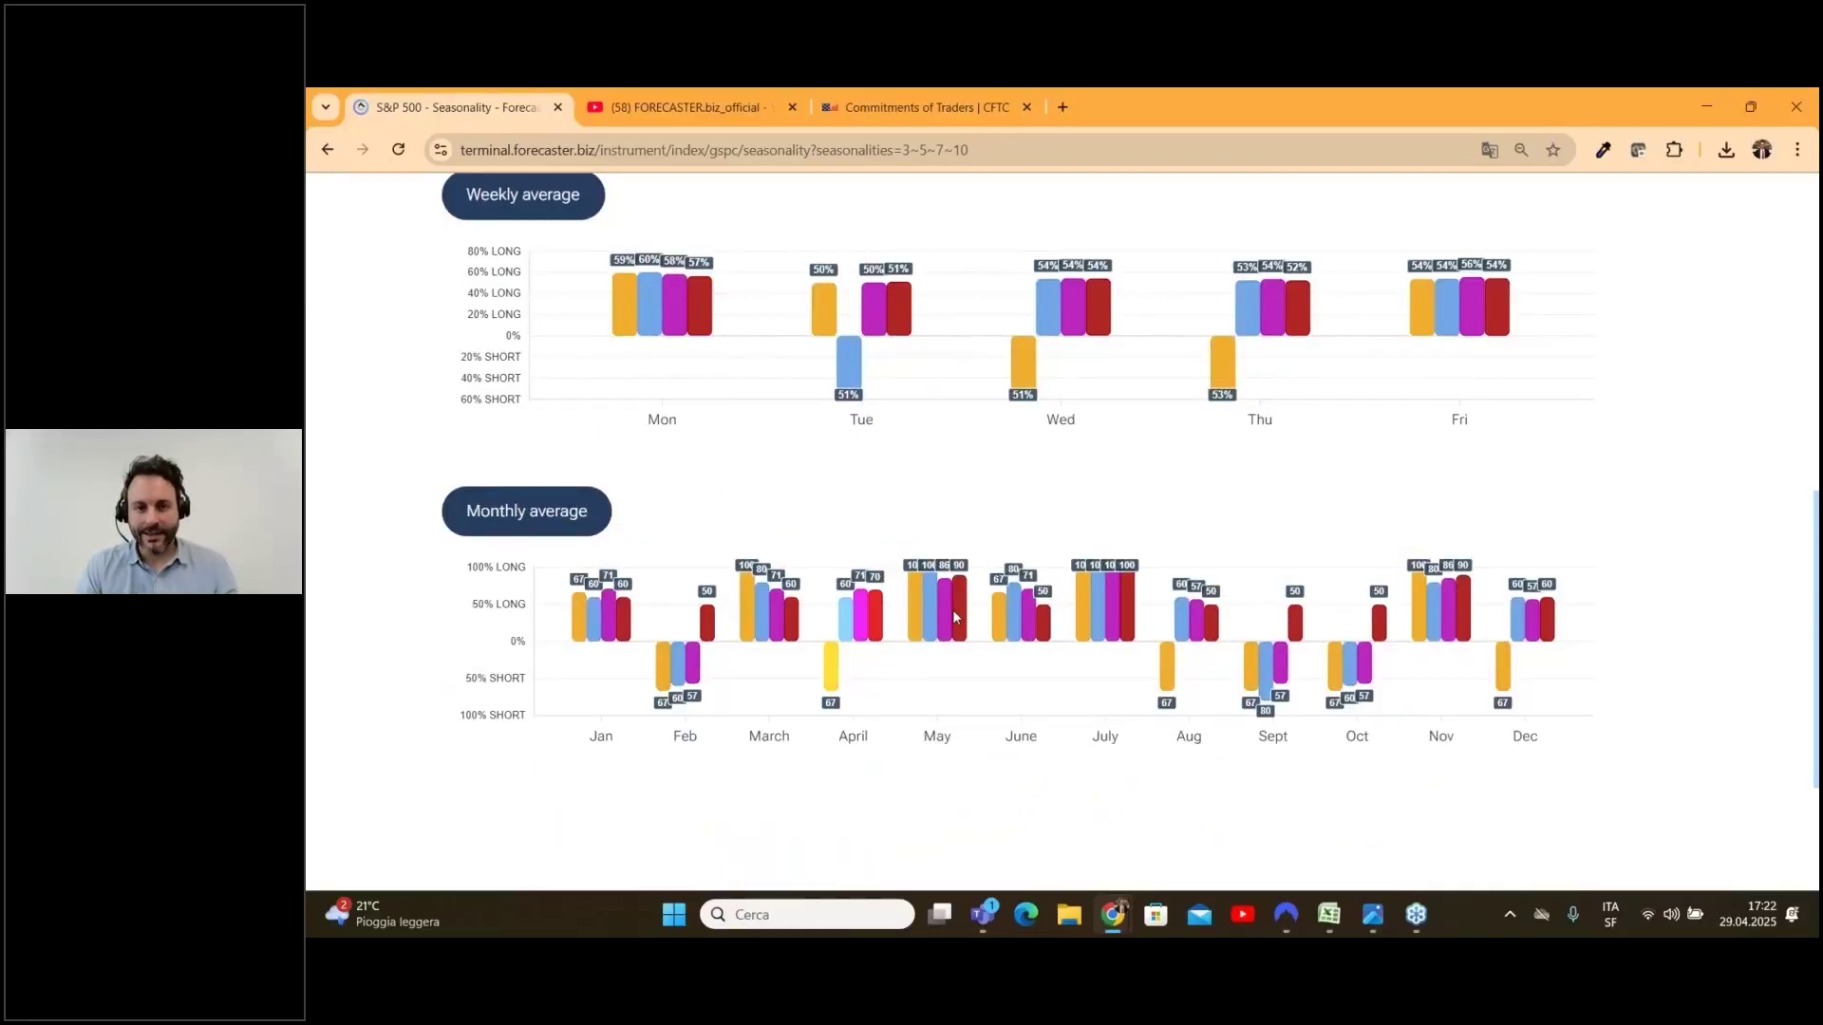
mouse_move(1127, 646)
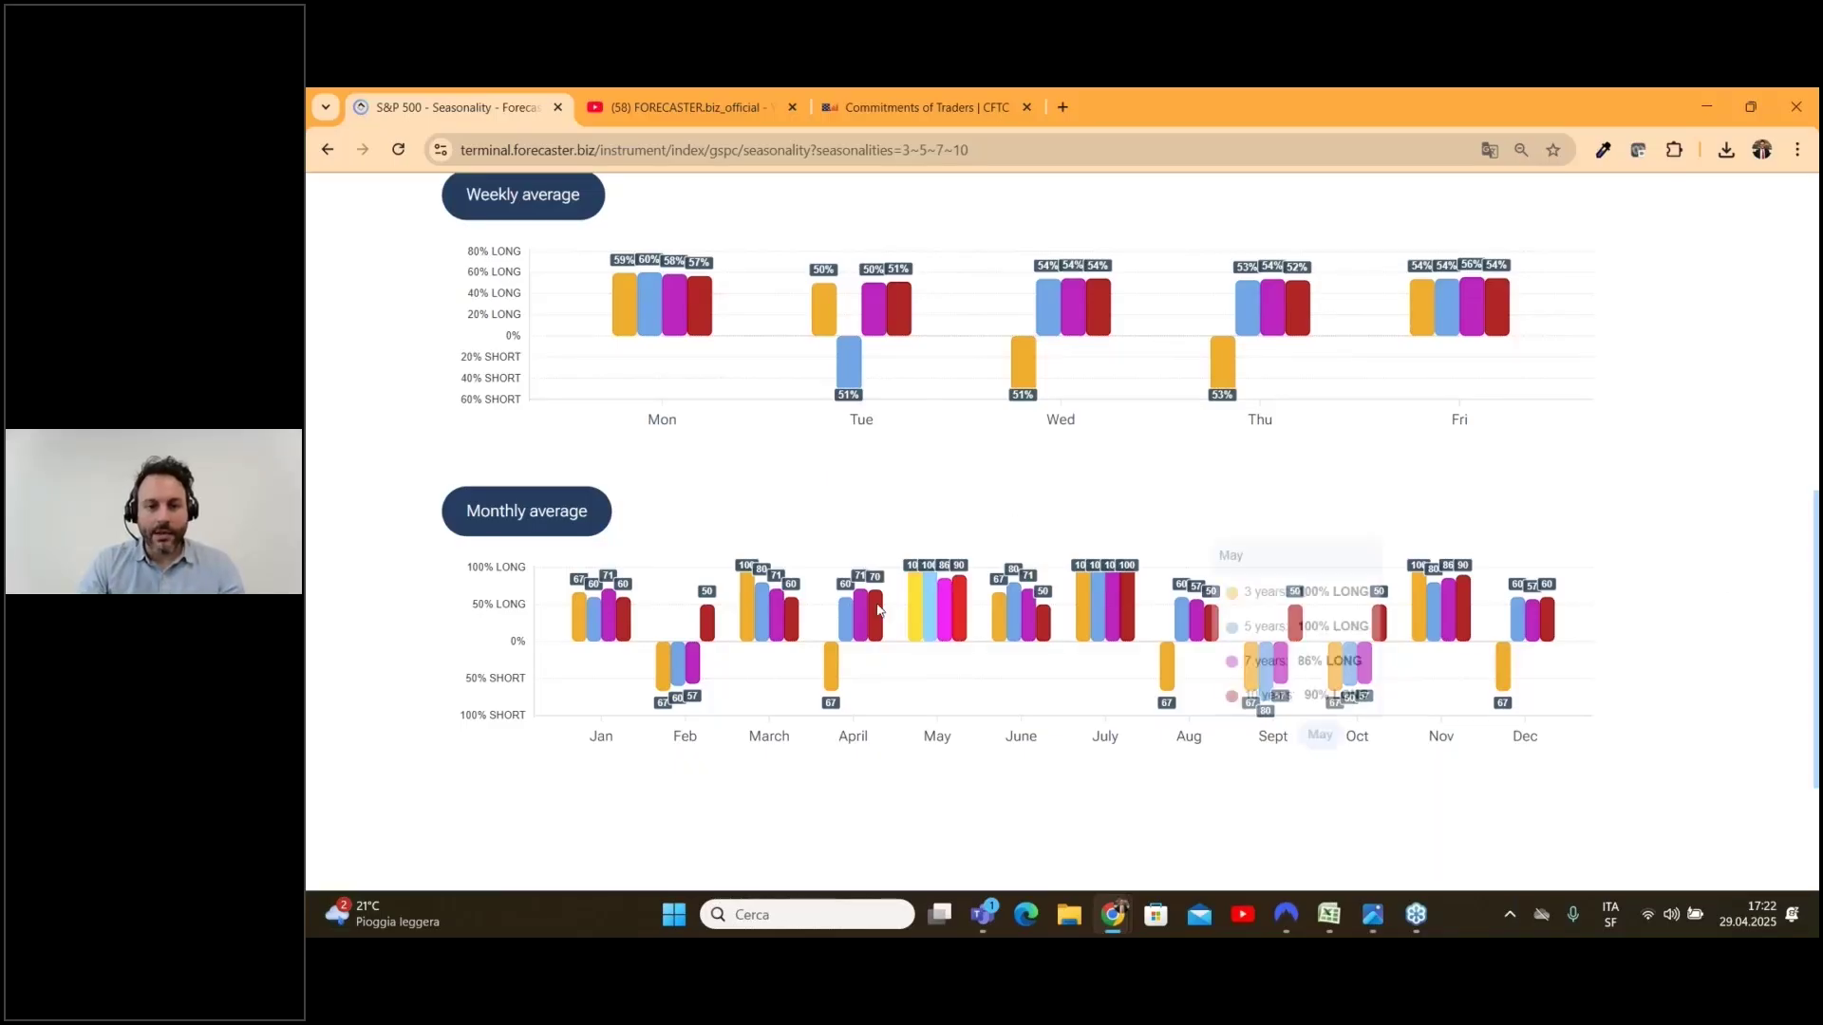
mouse_move(878, 638)
mouse_move(935, 688)
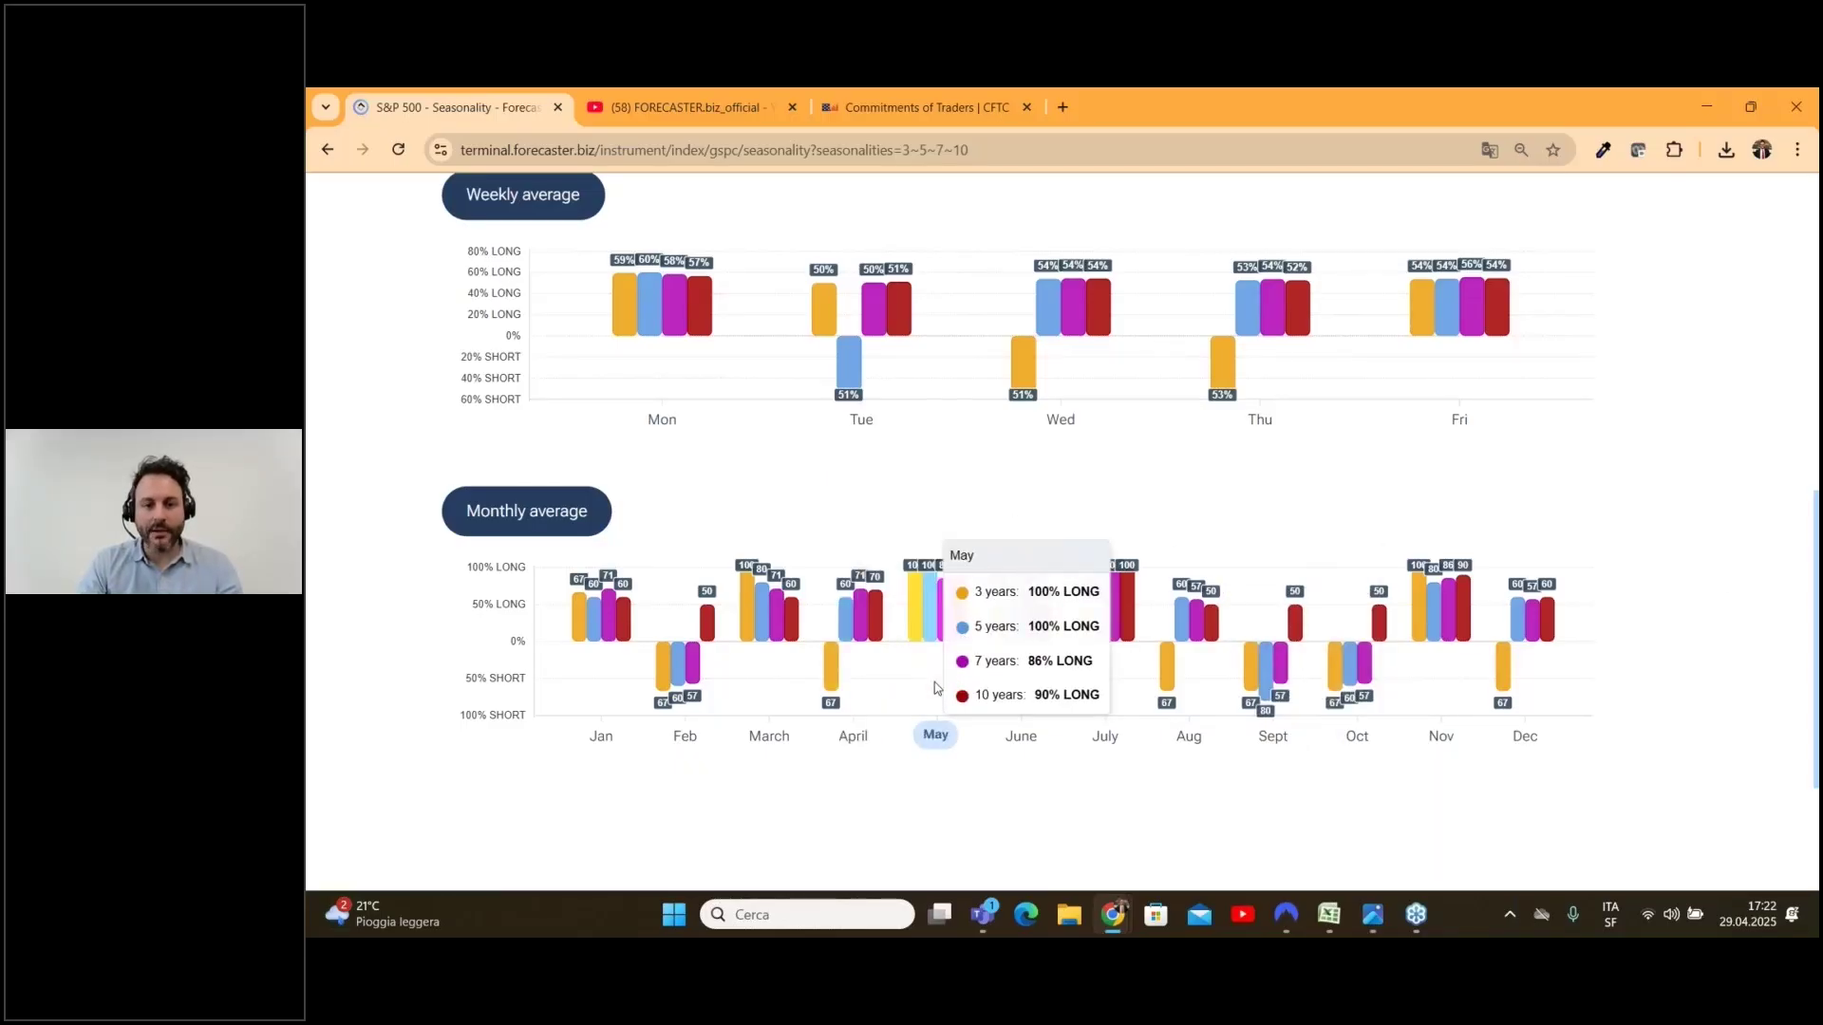
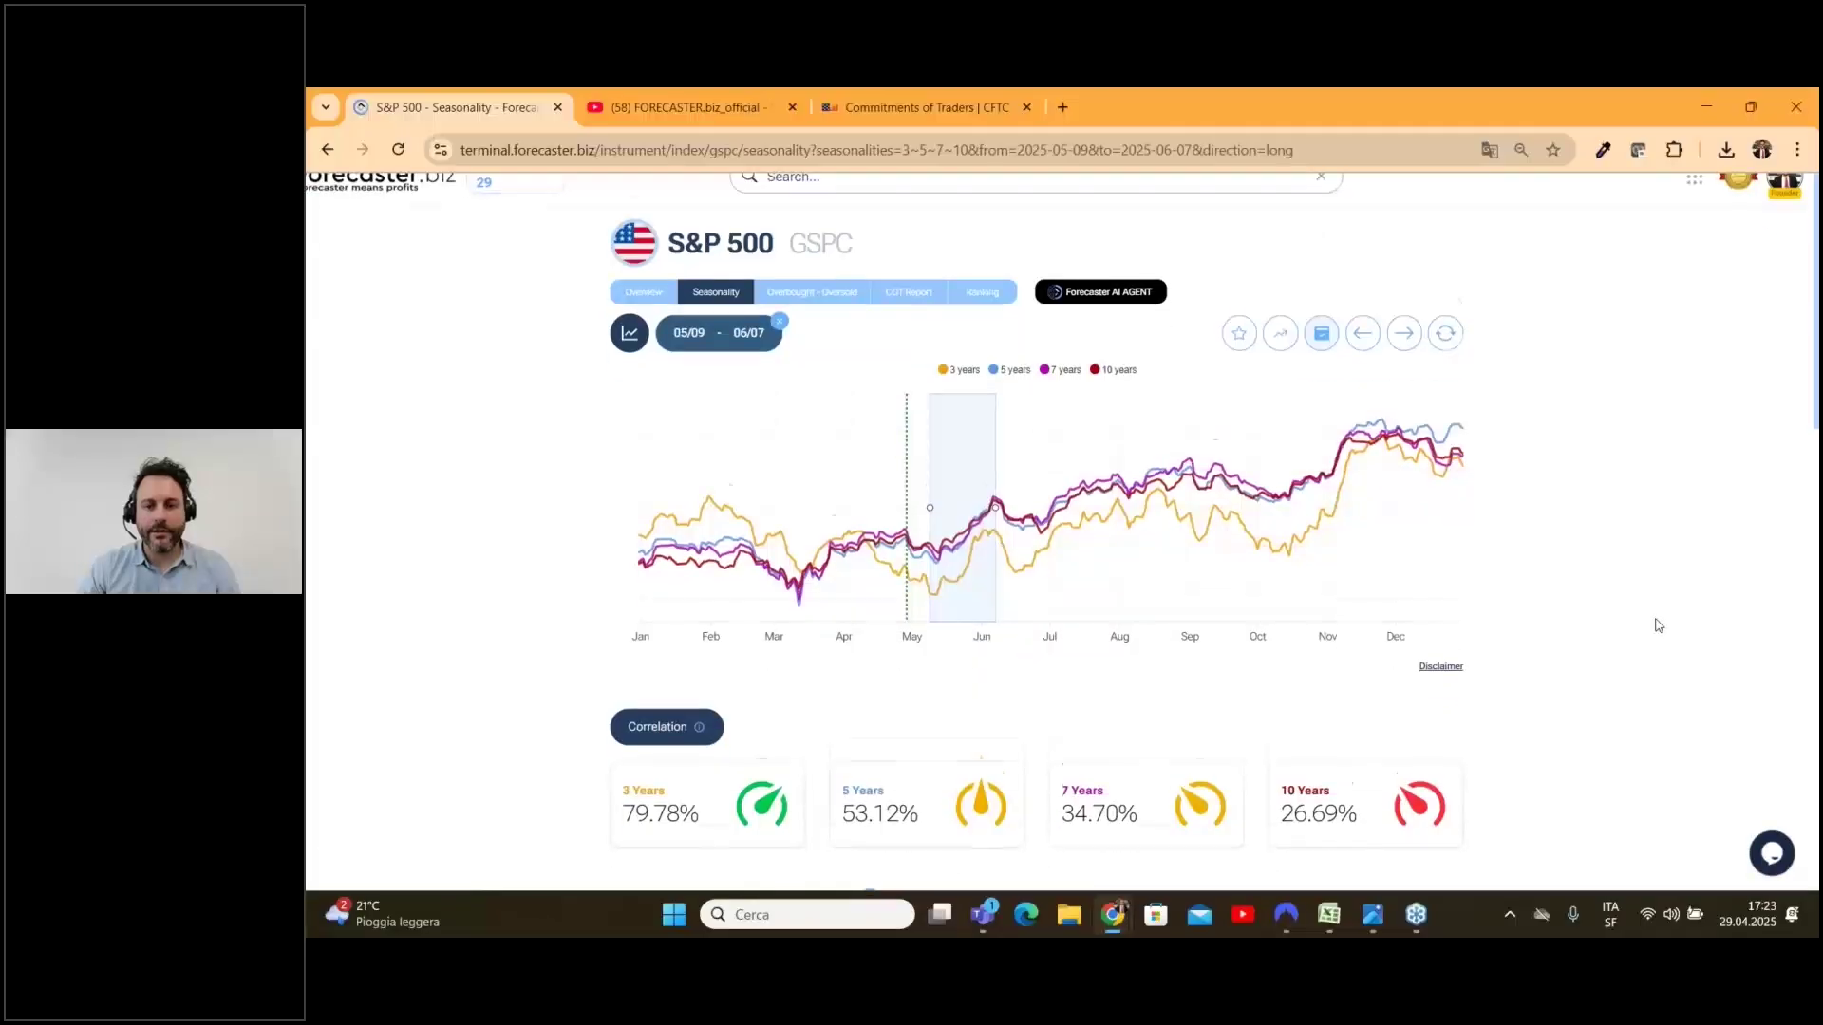
Step: Review the long trades statistics and yearly returns for the period from 05/09 to 06/07
scroll(1660, 627, down, 1)
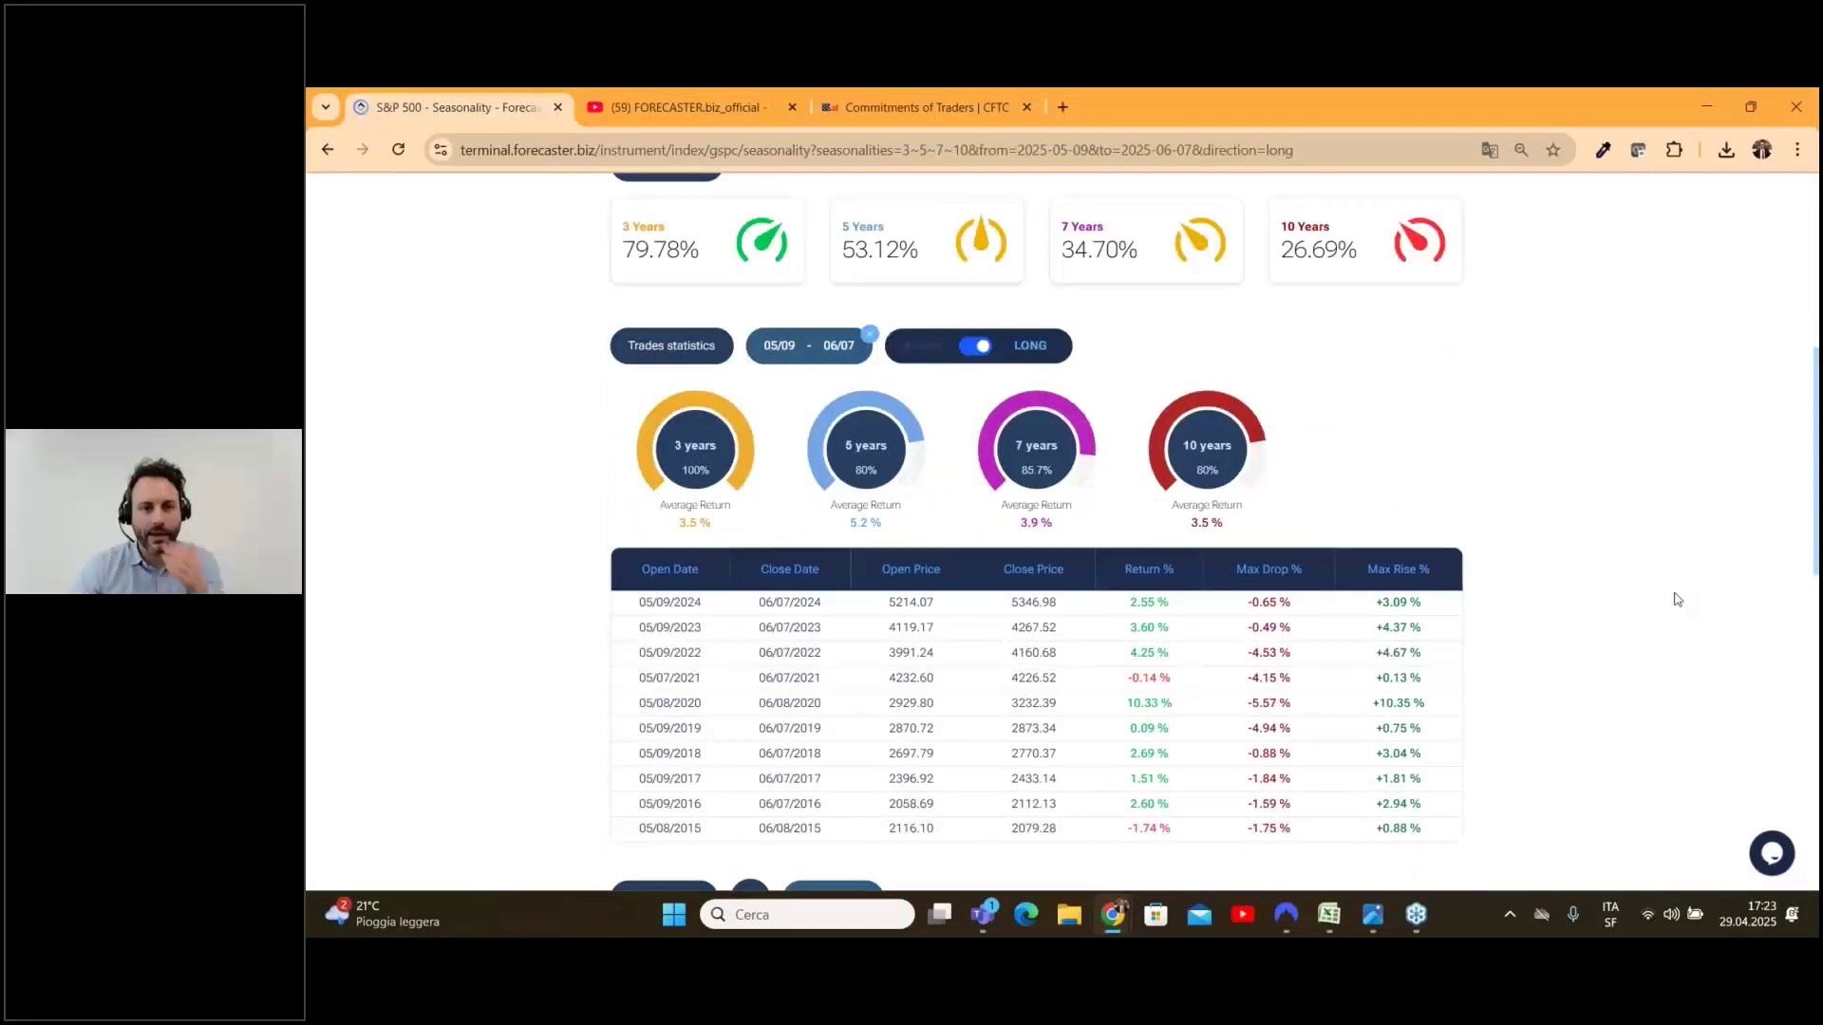
scroll(1676, 599, up, 1)
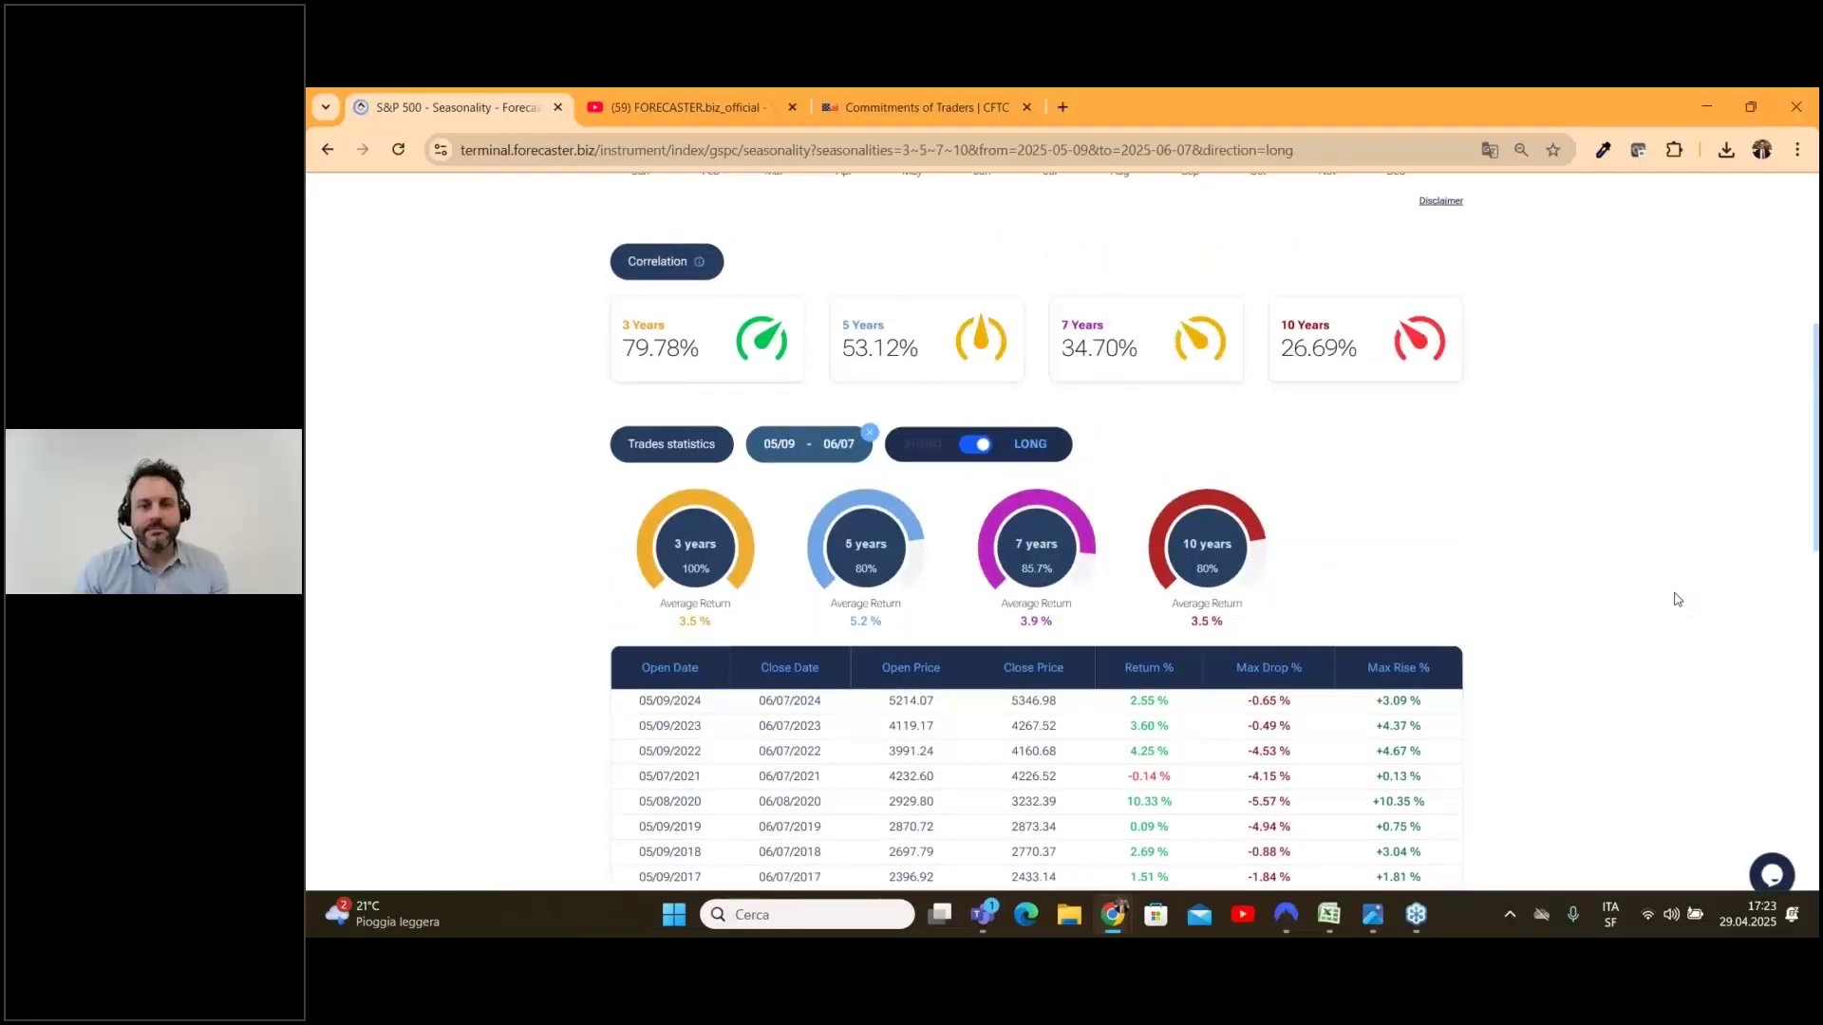
Step: Review the correlation figures and the average returns in the long trades statistics for the period from 05/09 to 06/07
scroll(1676, 599, up, 1)
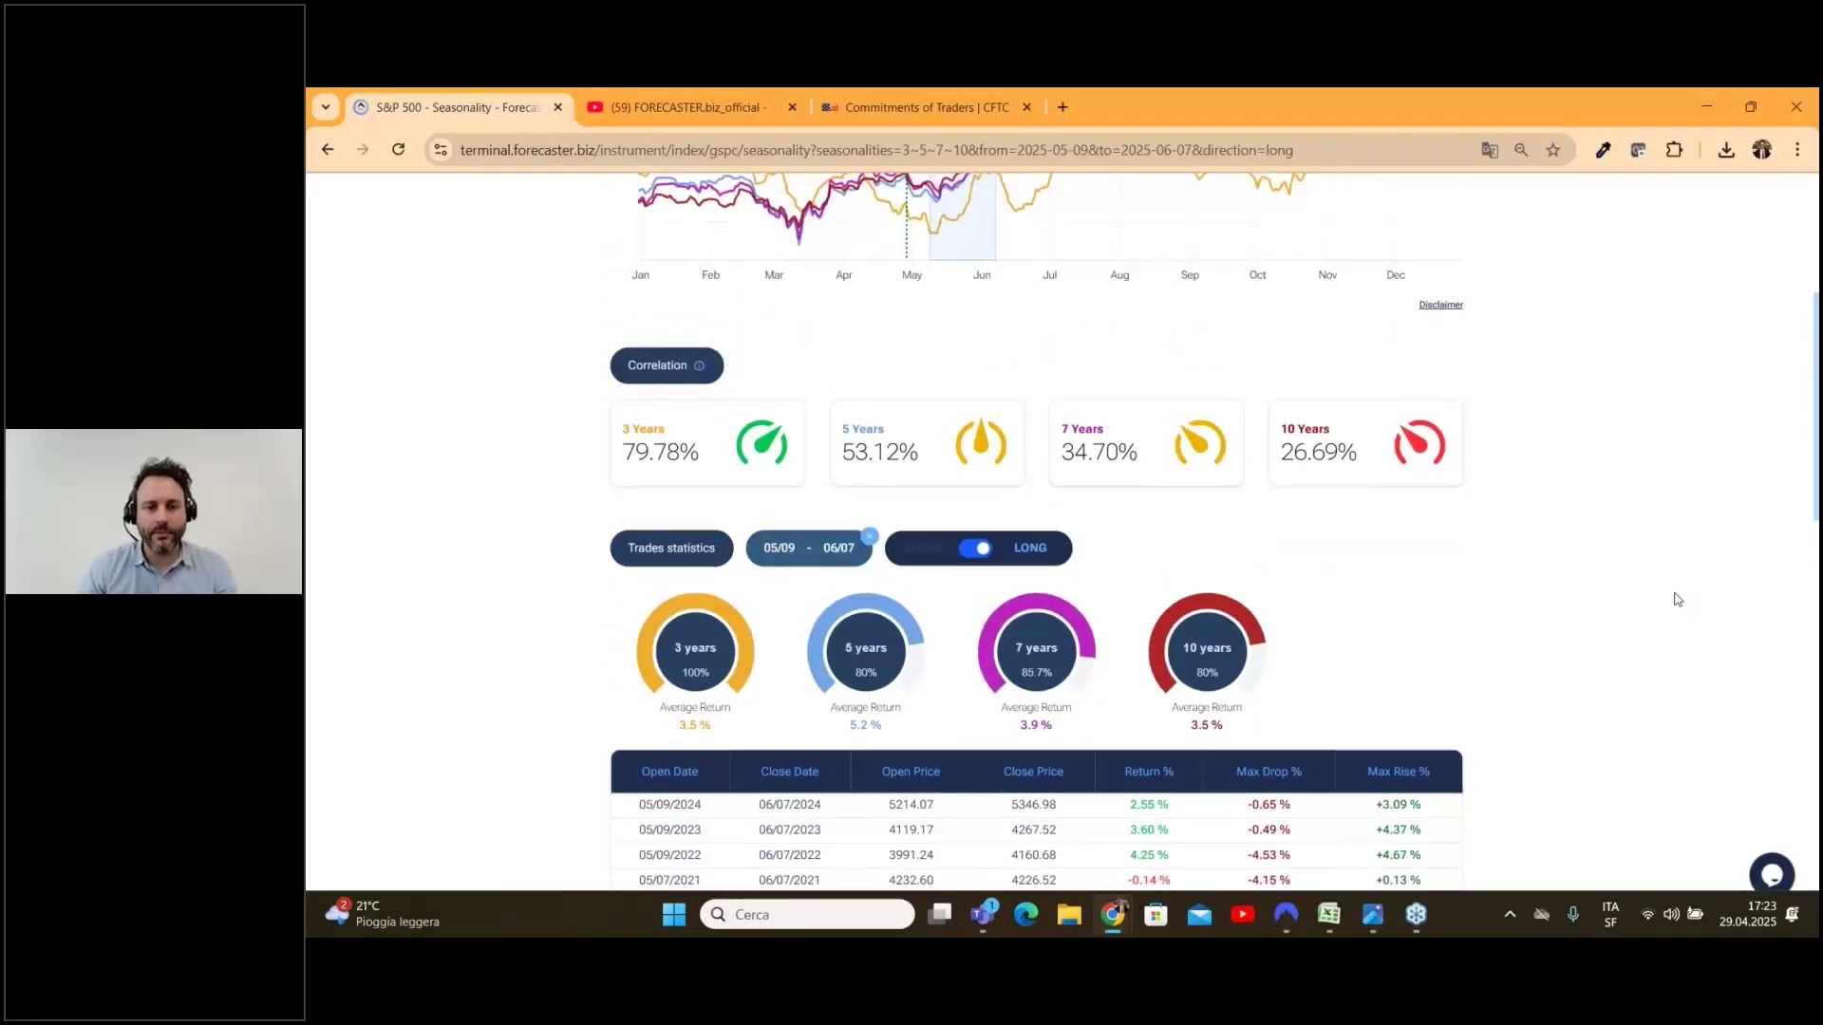
scroll(1676, 602, up, 1)
scroll(1674, 607, down, 1)
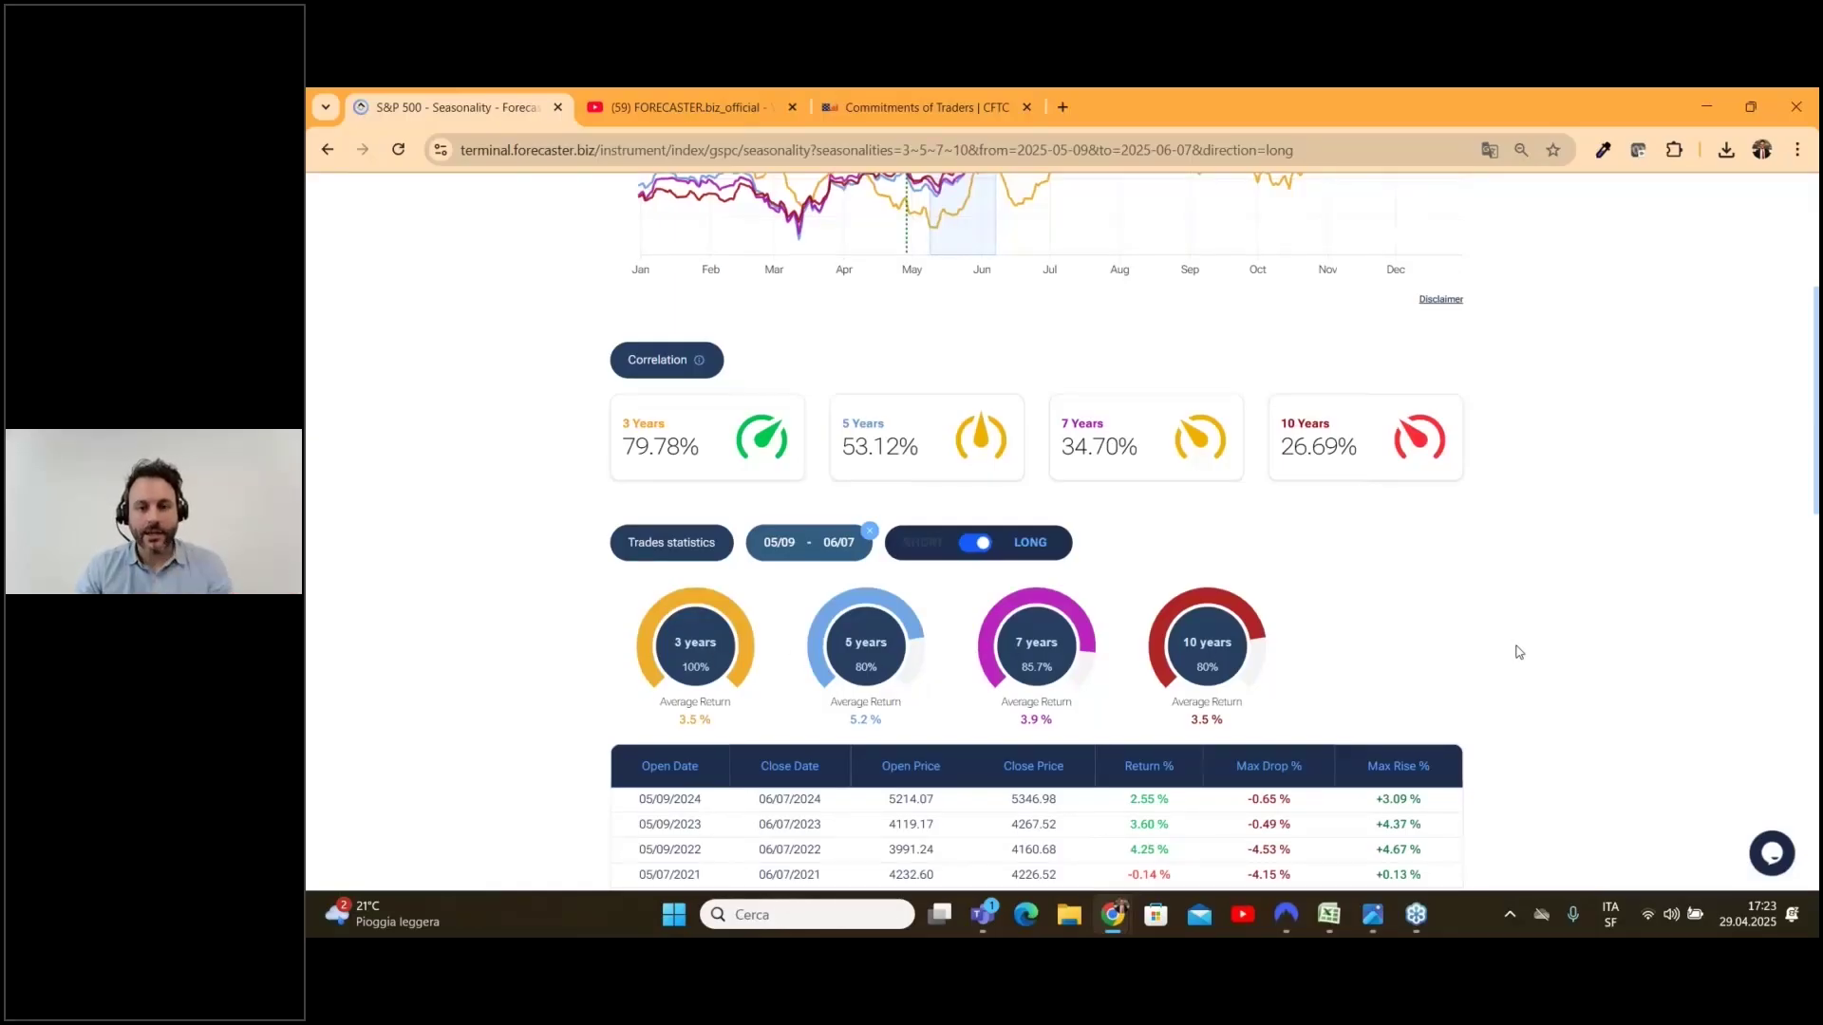
scroll(1518, 653, down, 1)
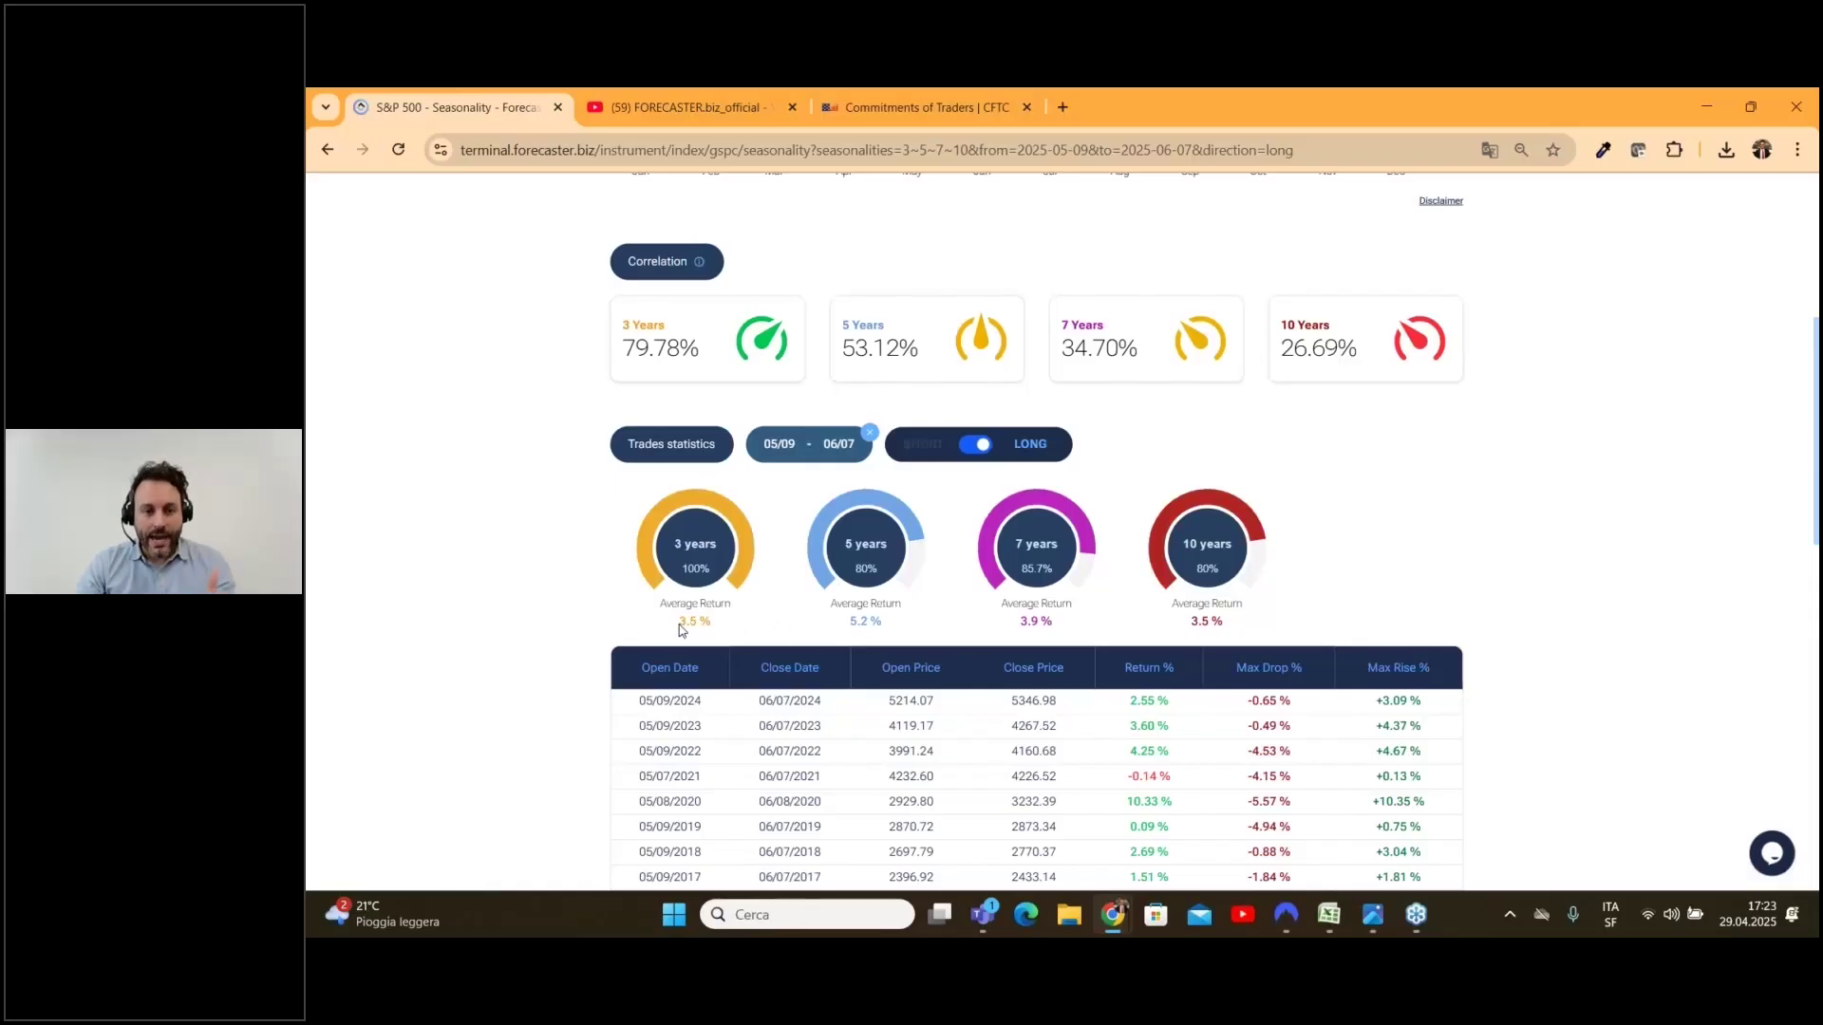
drag(663, 606, 734, 611)
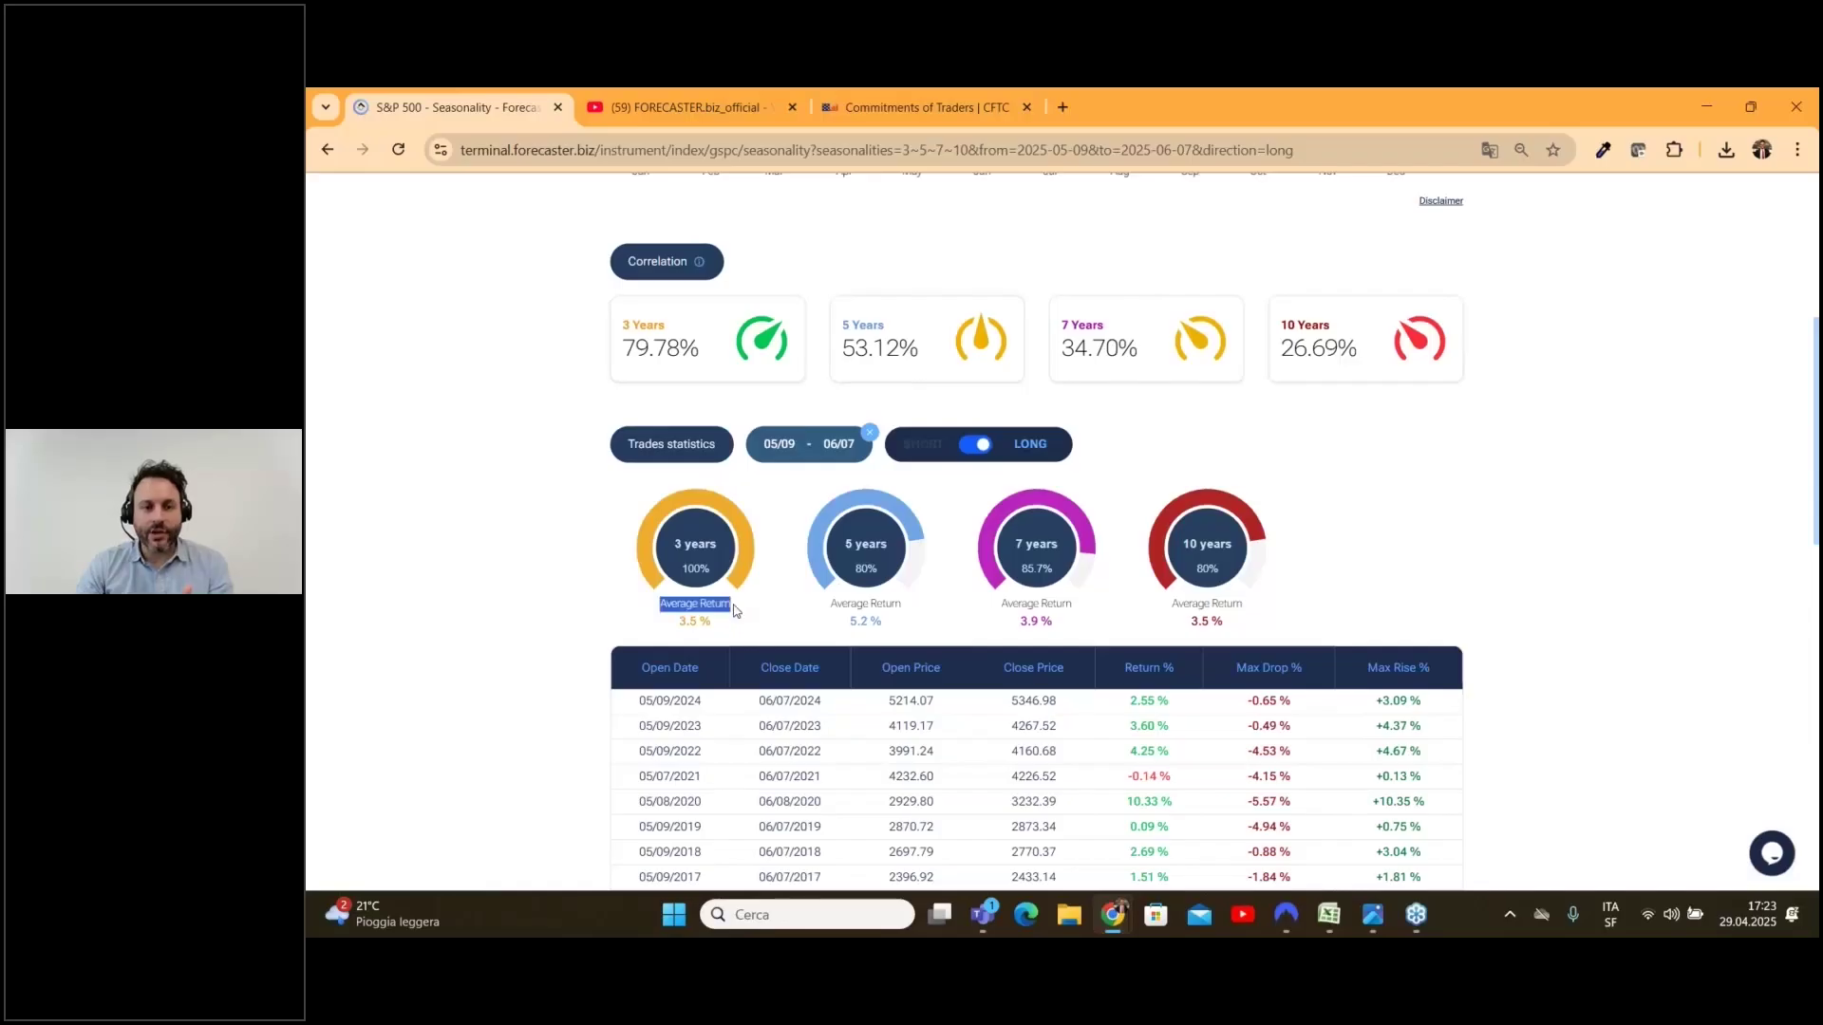
click(771, 625)
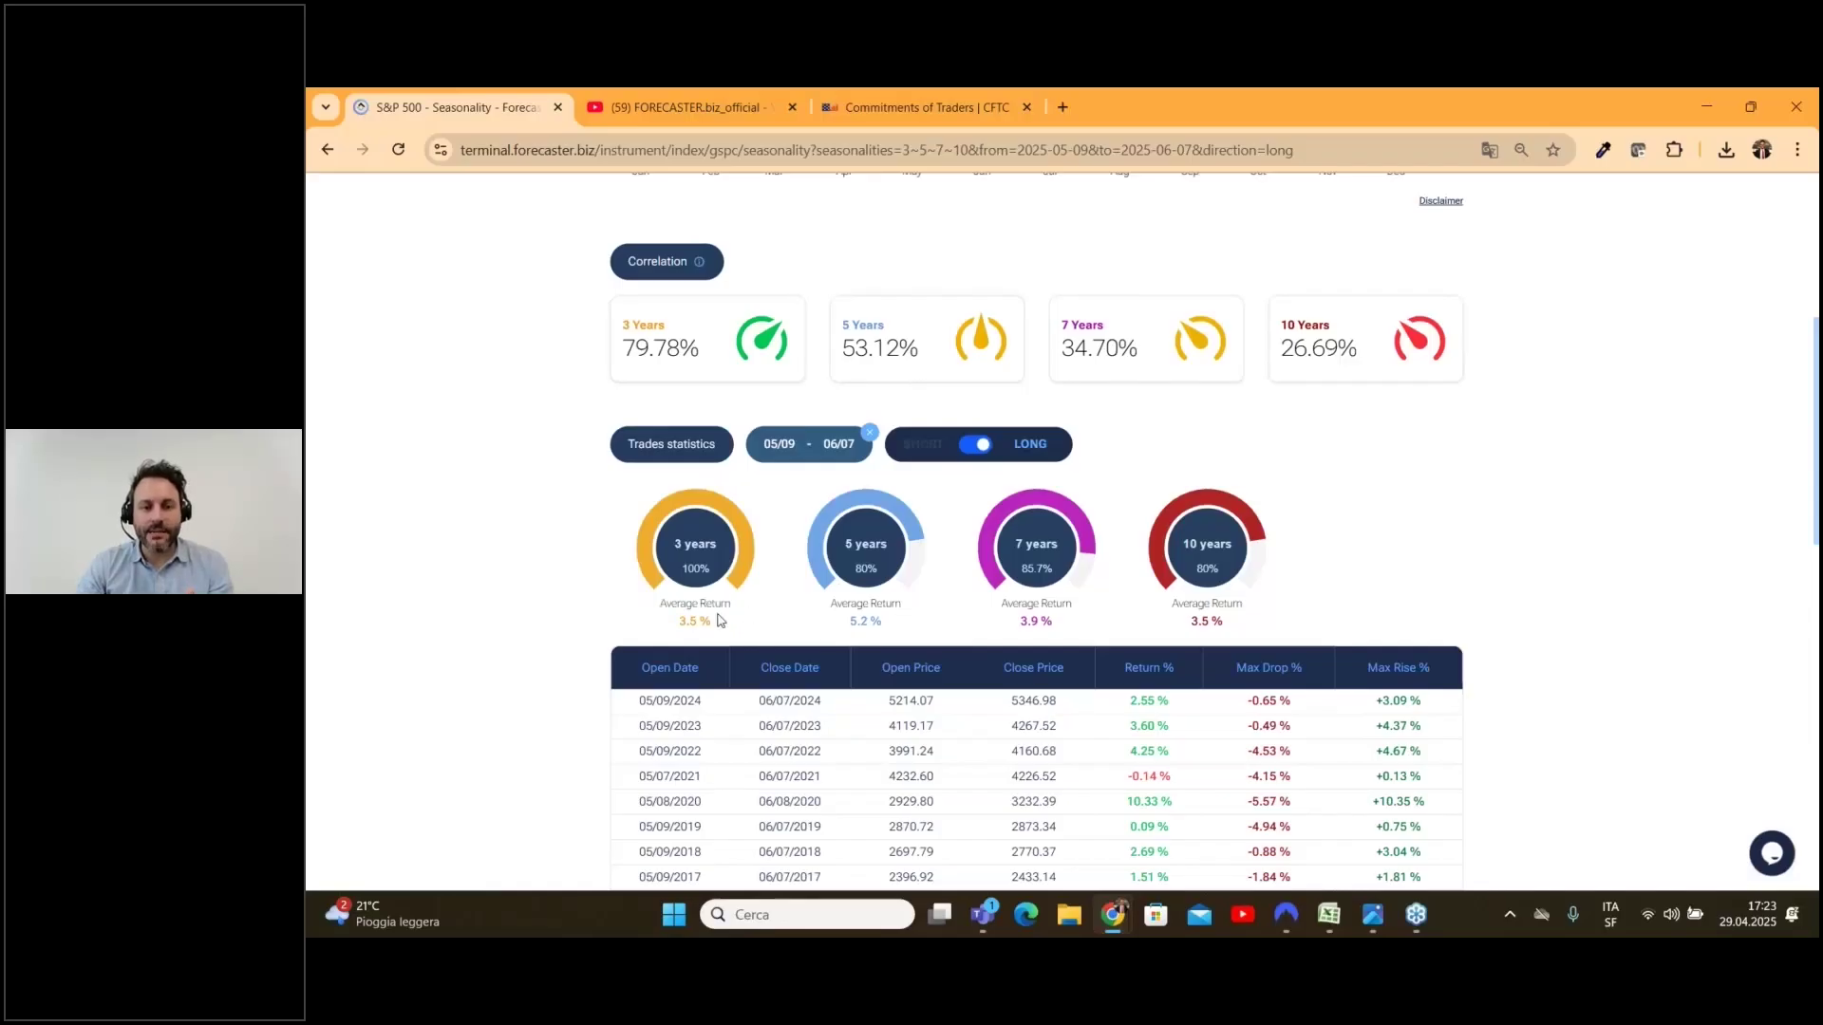
drag(662, 610, 745, 611)
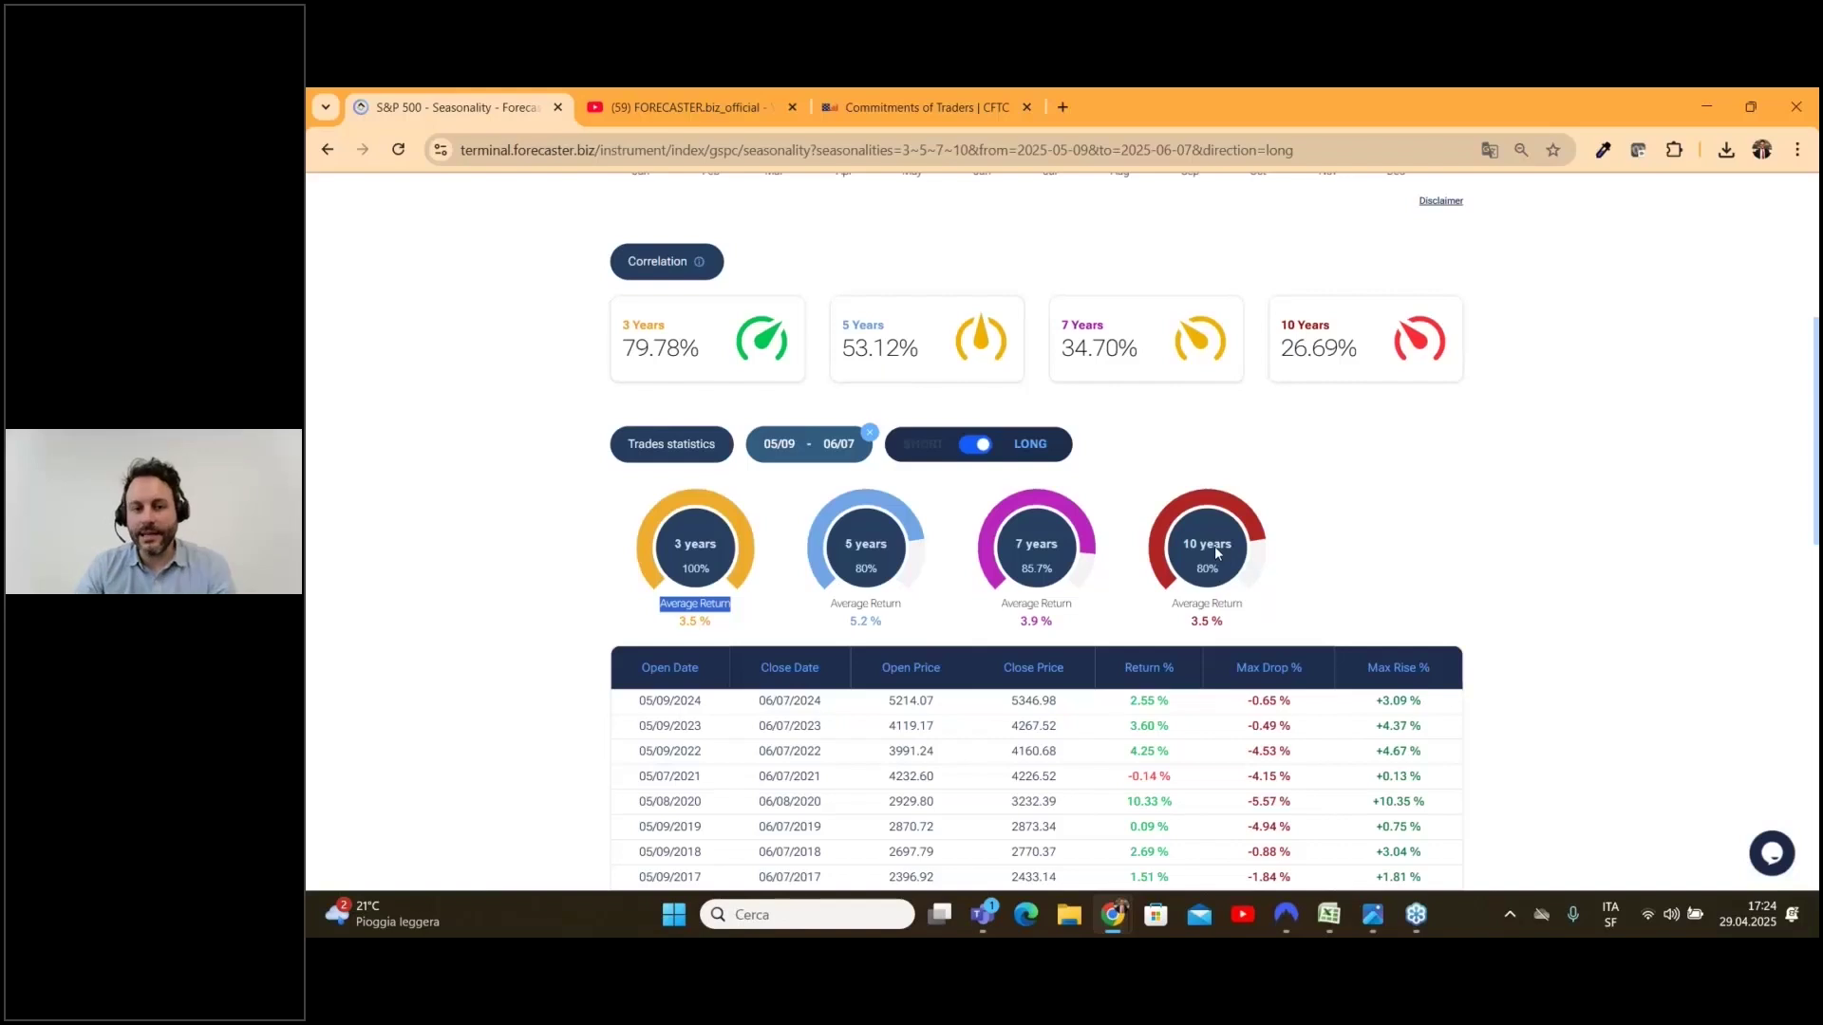
click(1329, 587)
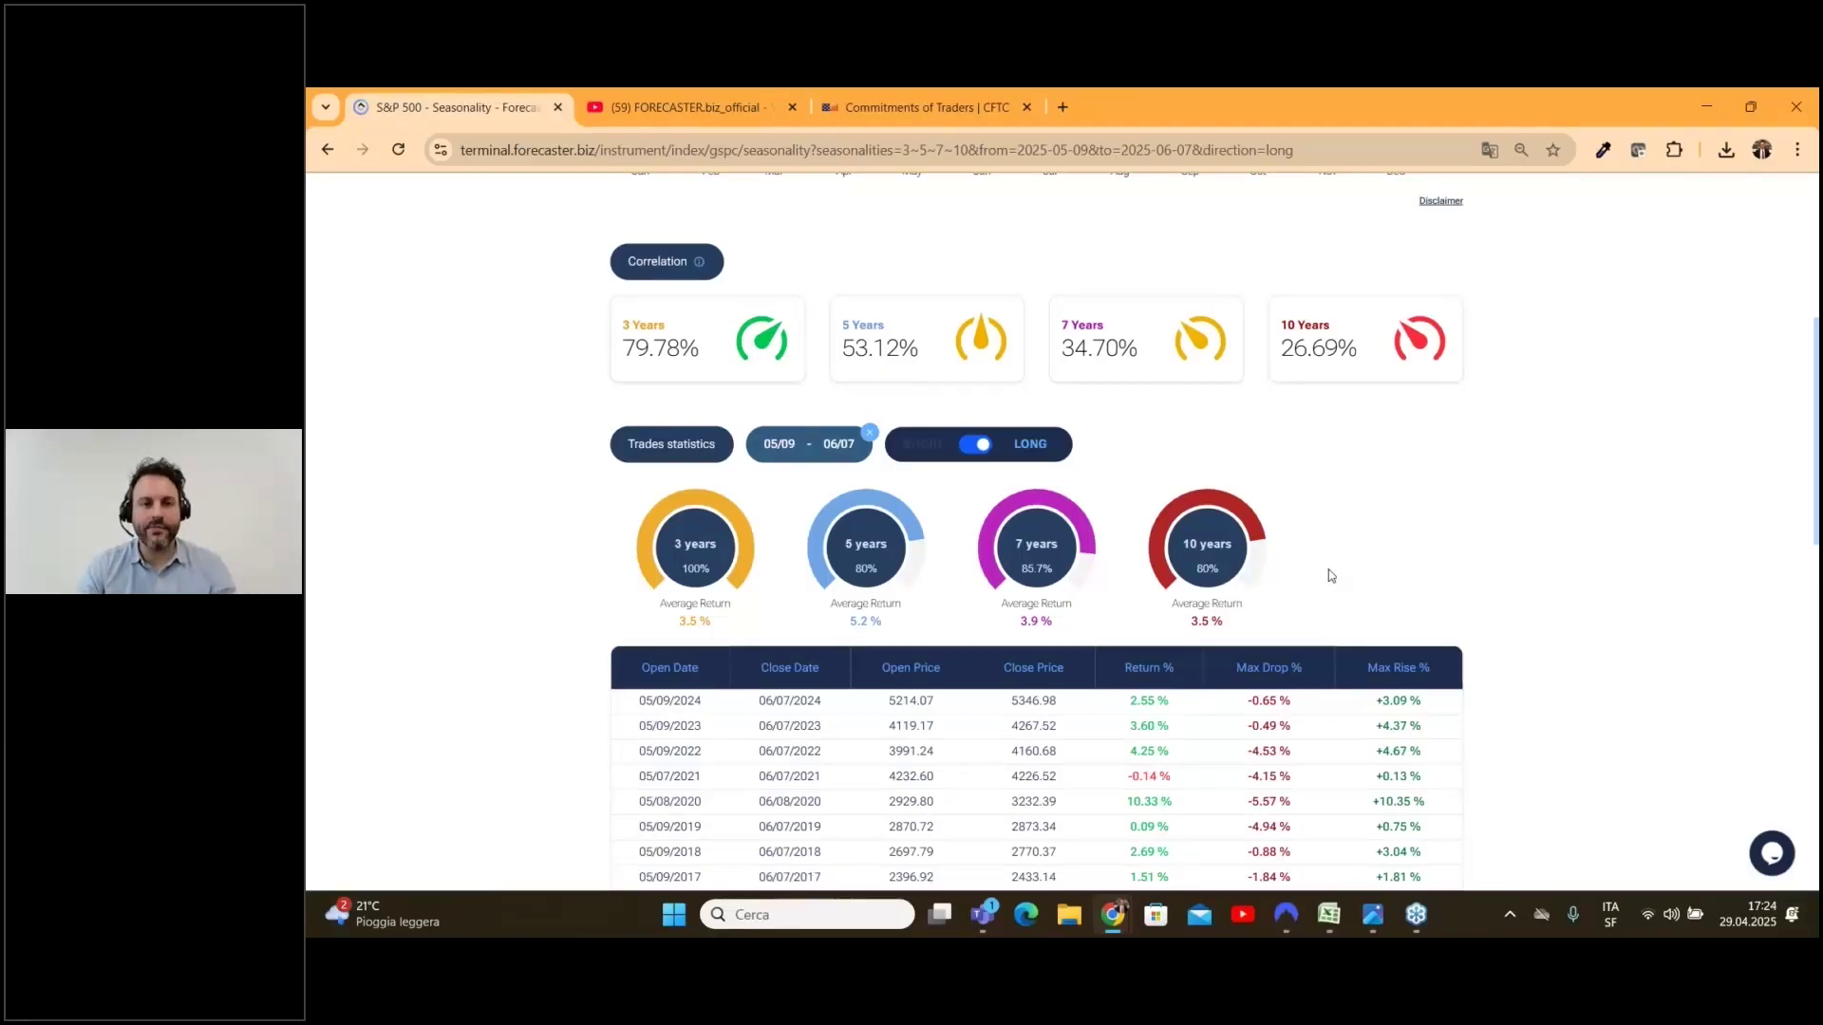
Step: Clear the 05/09 to 06/07 period from the S&P 500 seasonality chart
scroll(1432, 577, up, 1)
scroll(1538, 583, up, 3)
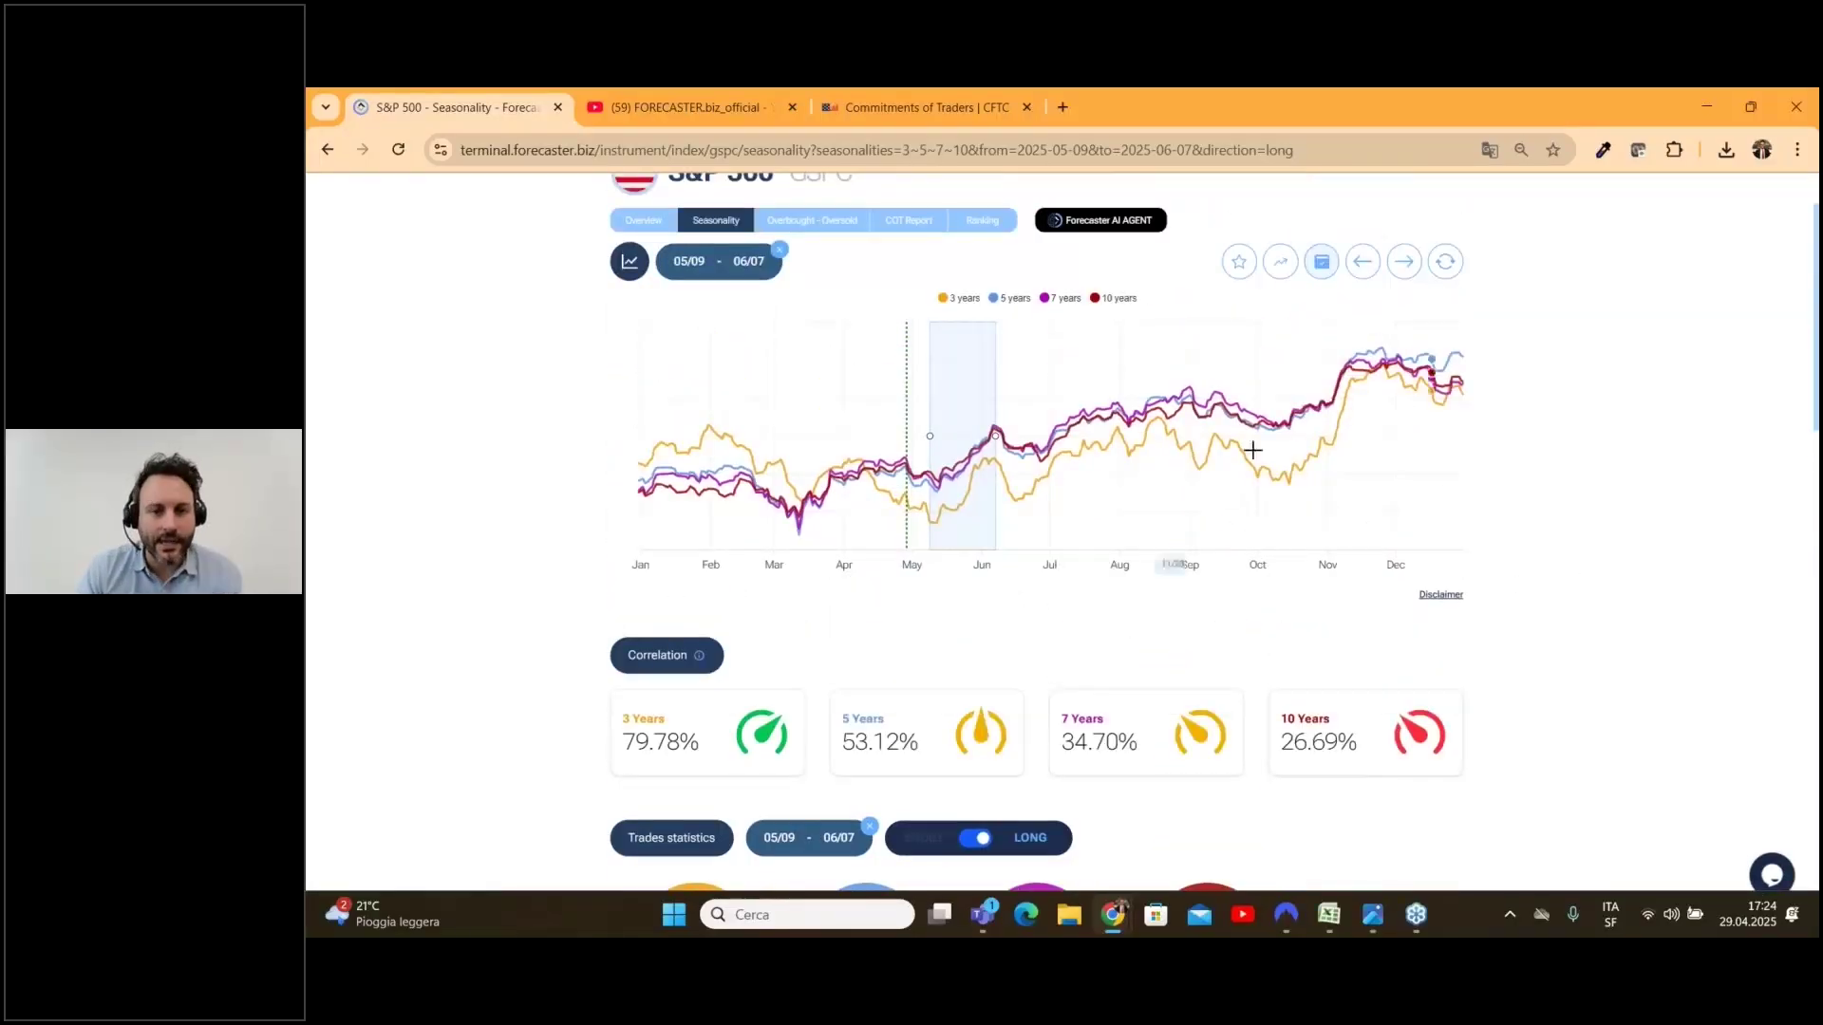
click(779, 249)
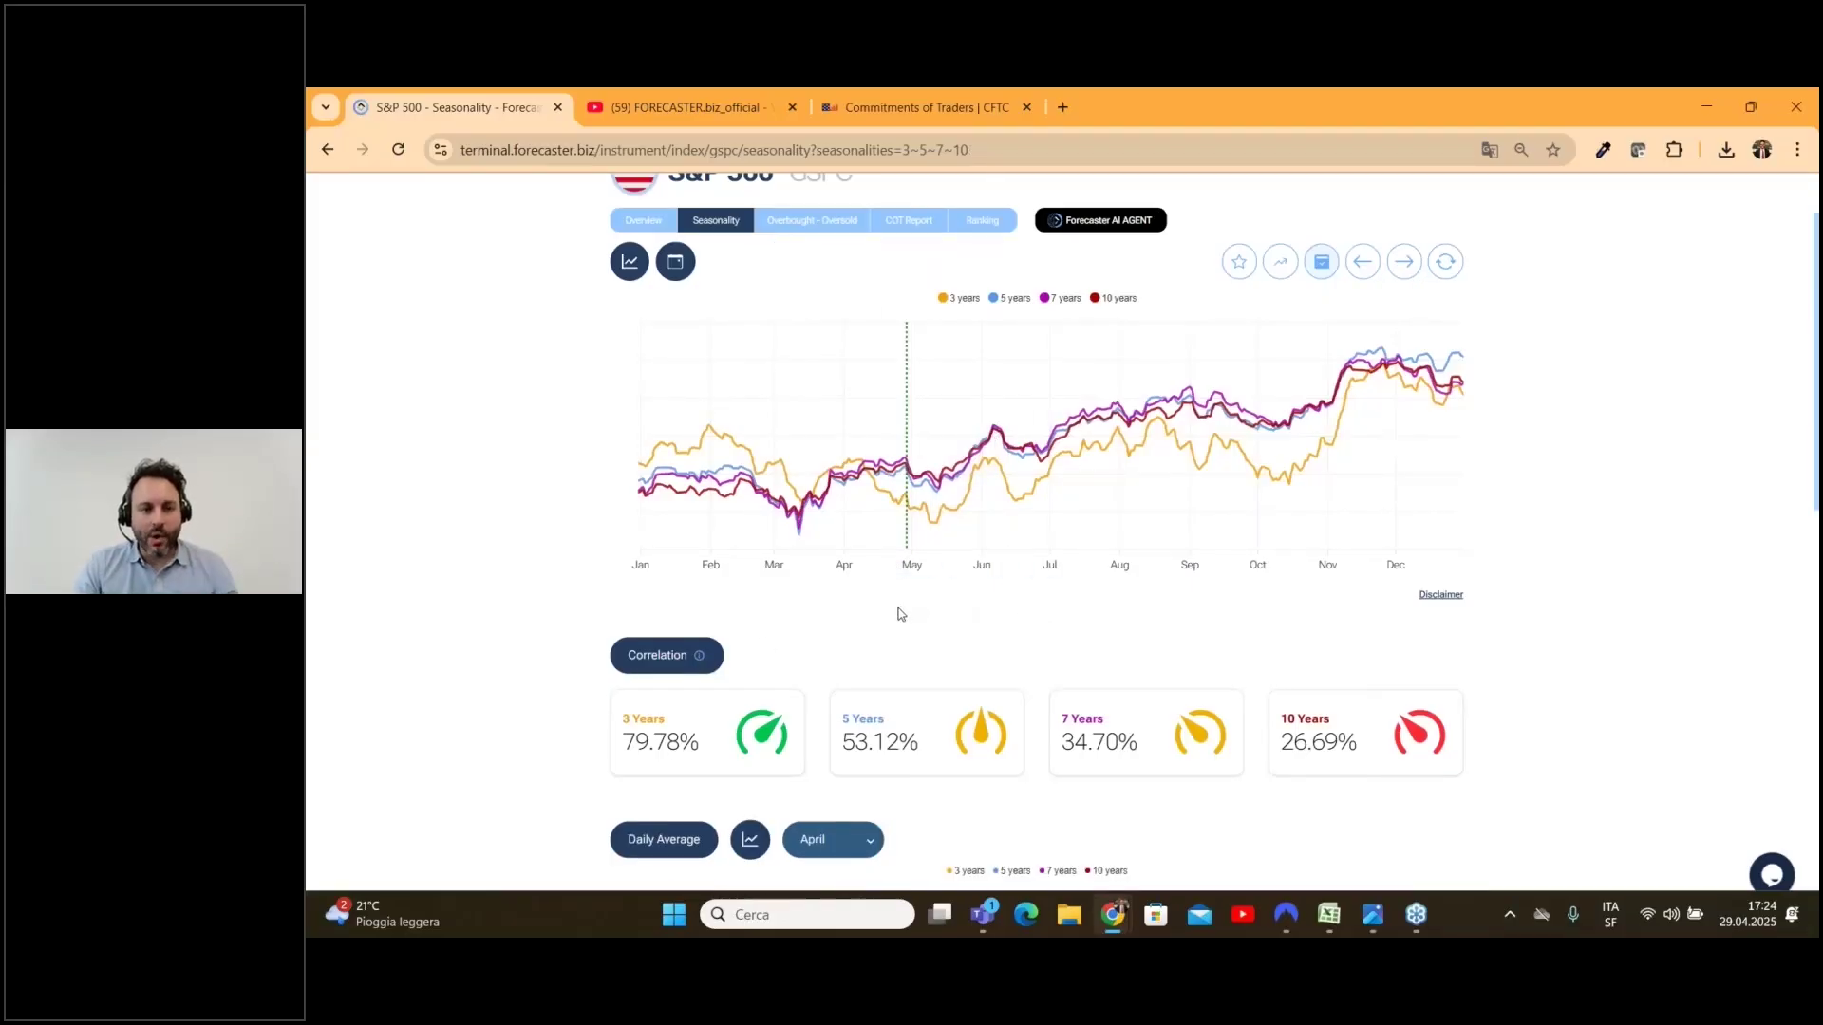
Step: Add the current year to the seasonality chart and check it against the correlation figures
click(629, 261)
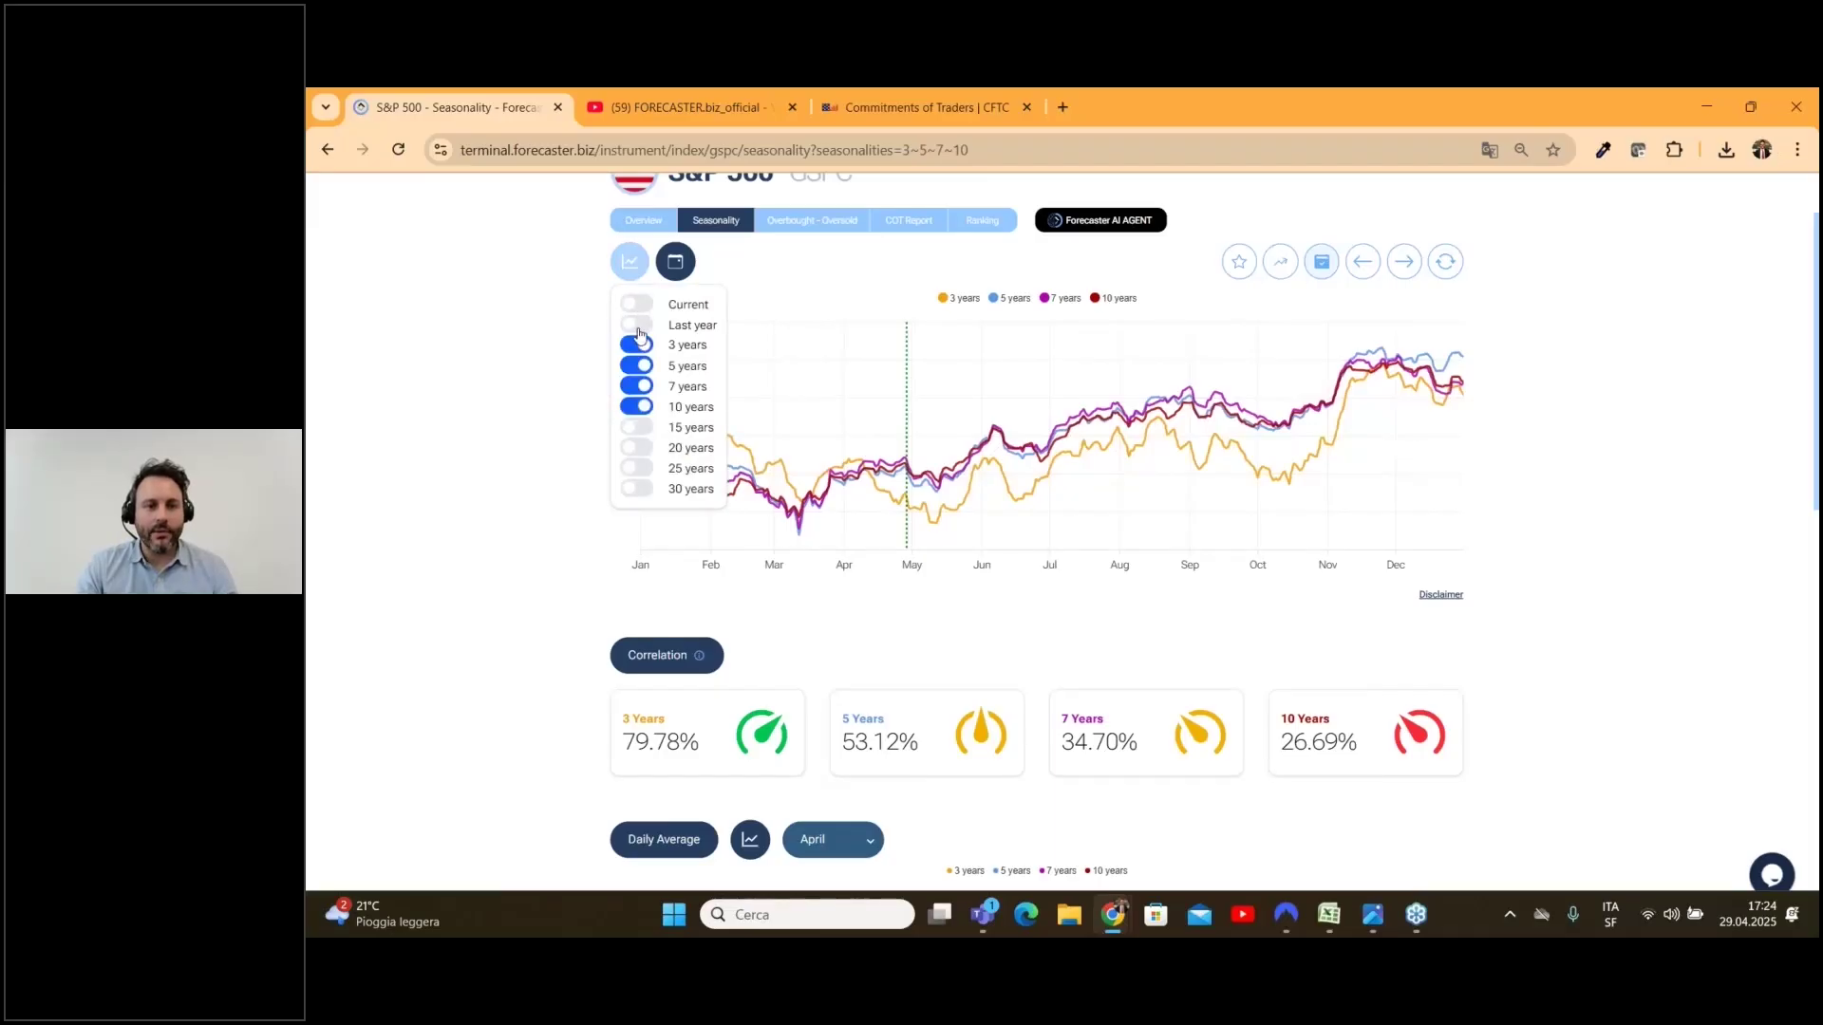
click(542, 684)
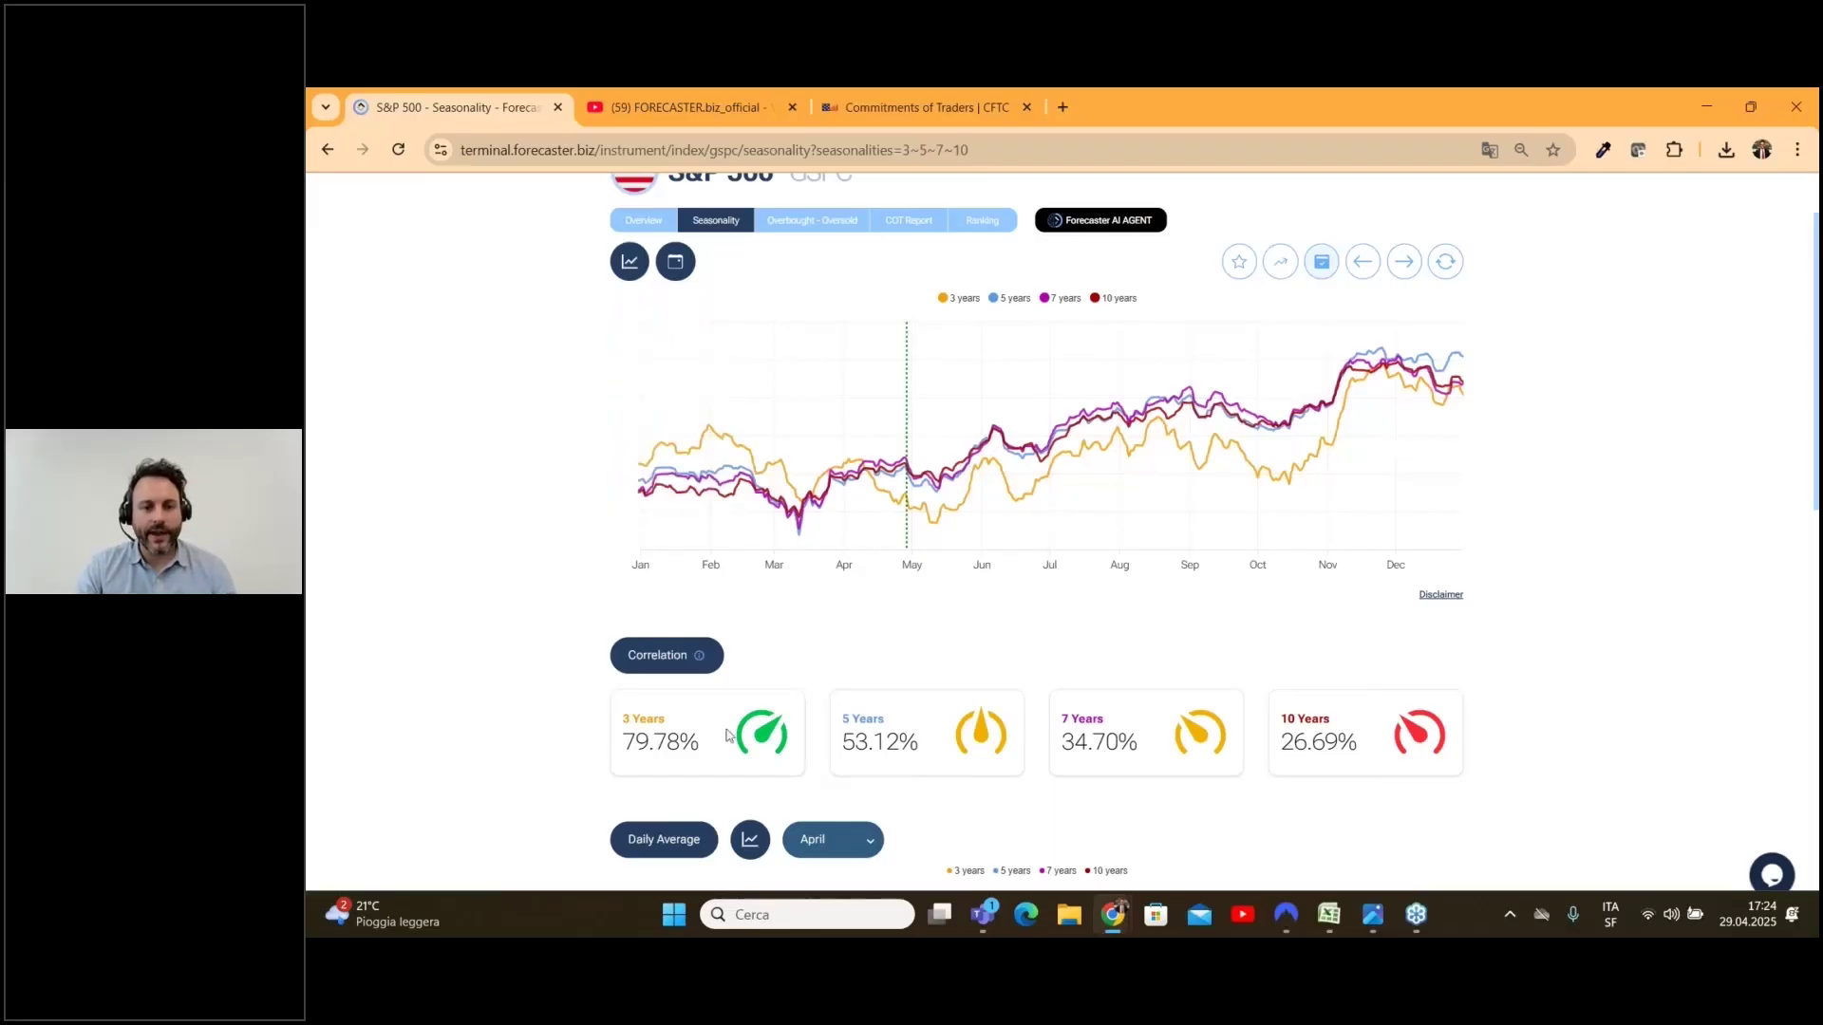
click(629, 261)
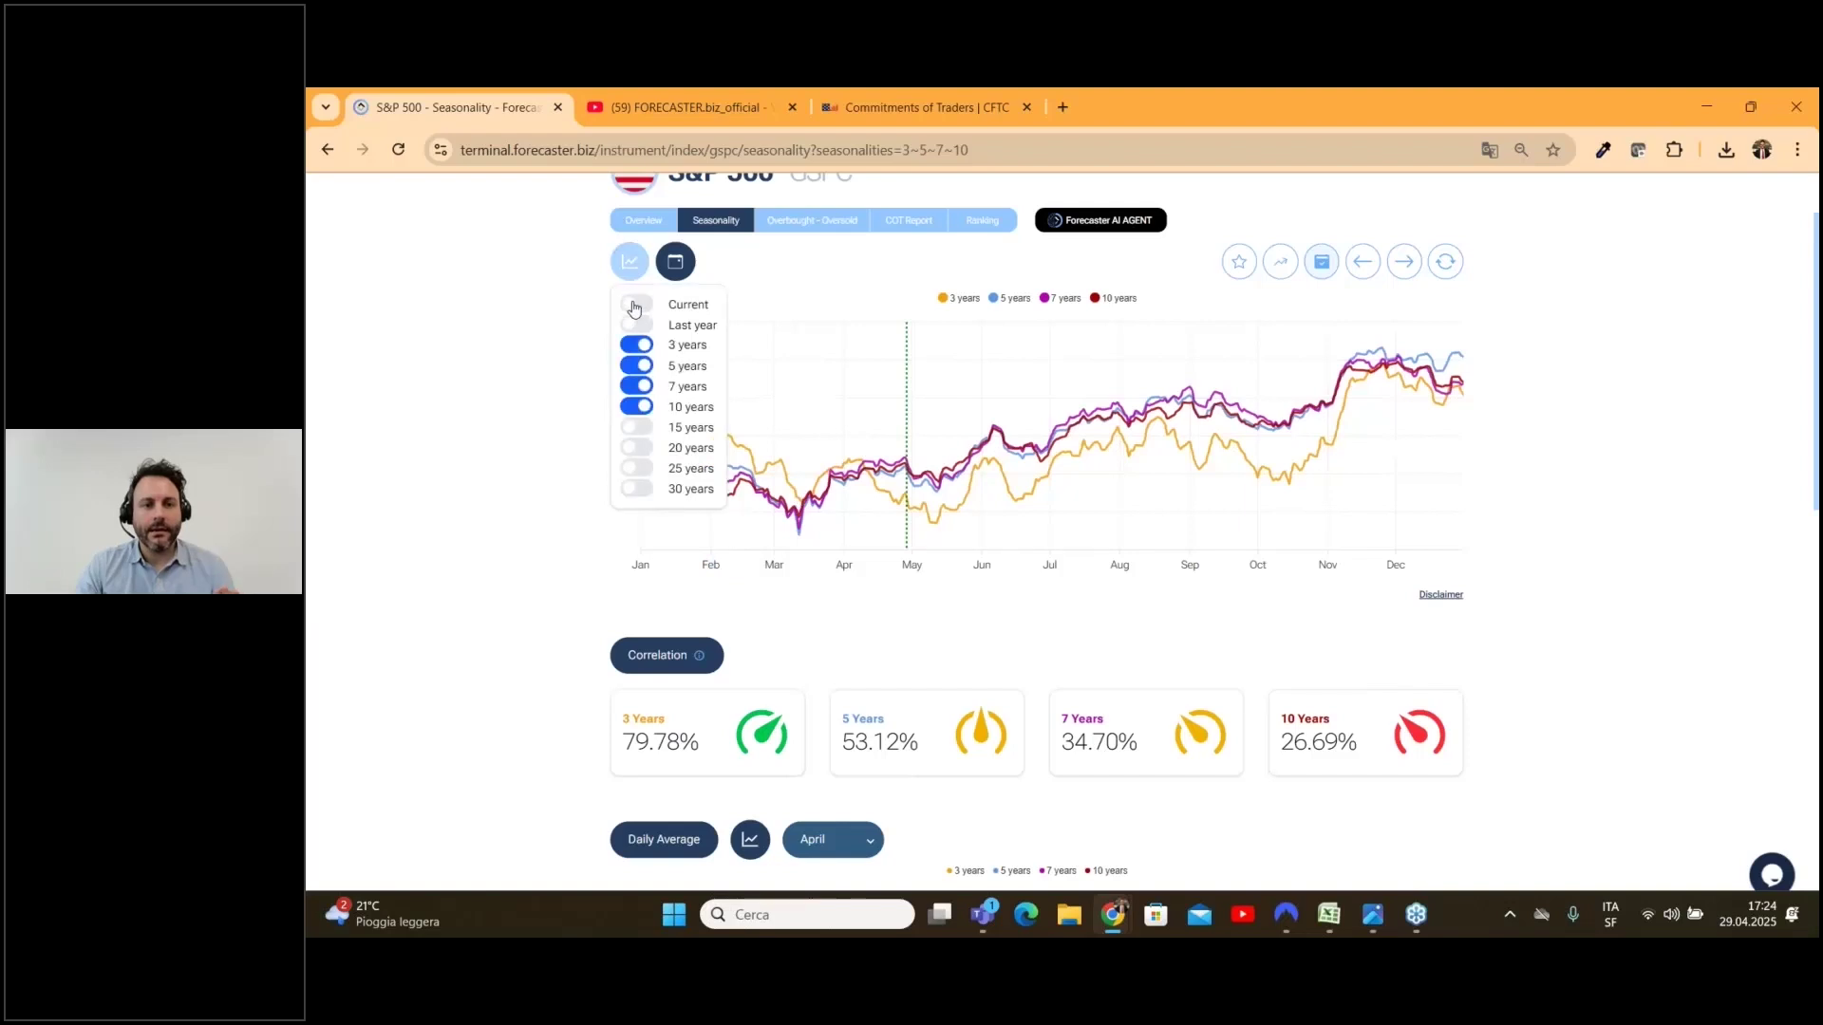
click(635, 308)
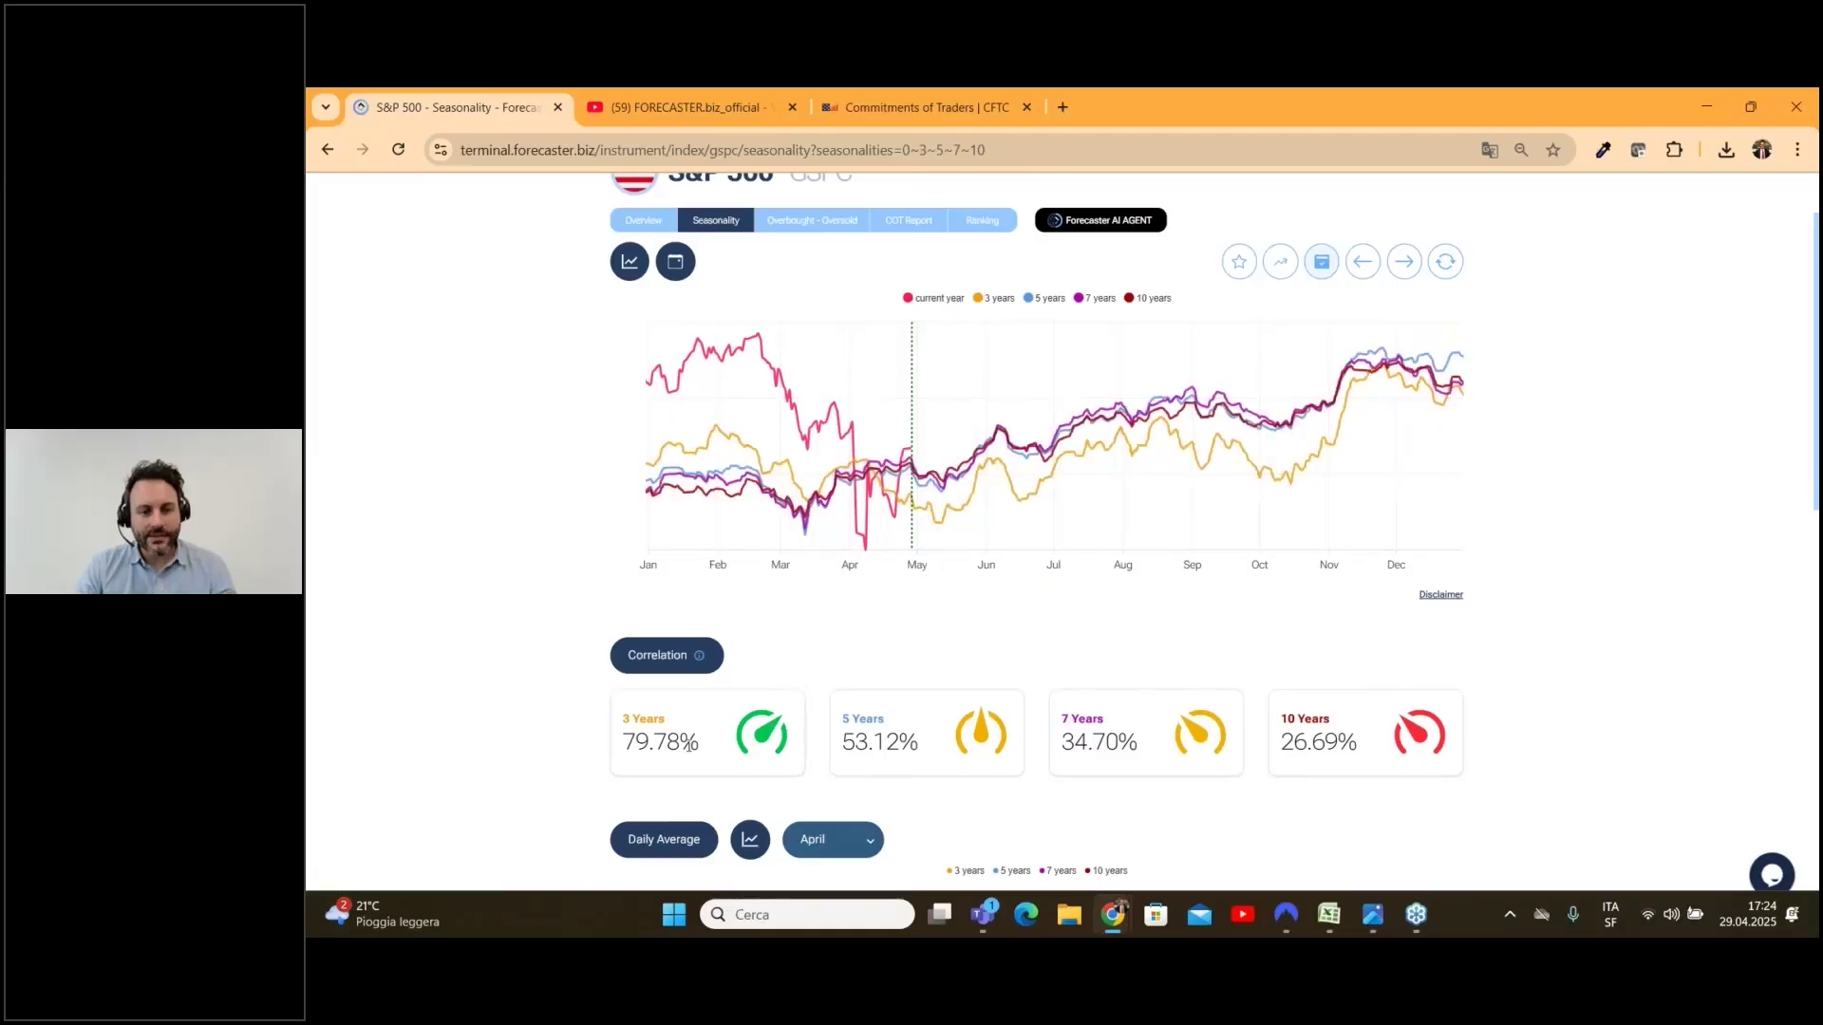
scroll(692, 744, down, 1)
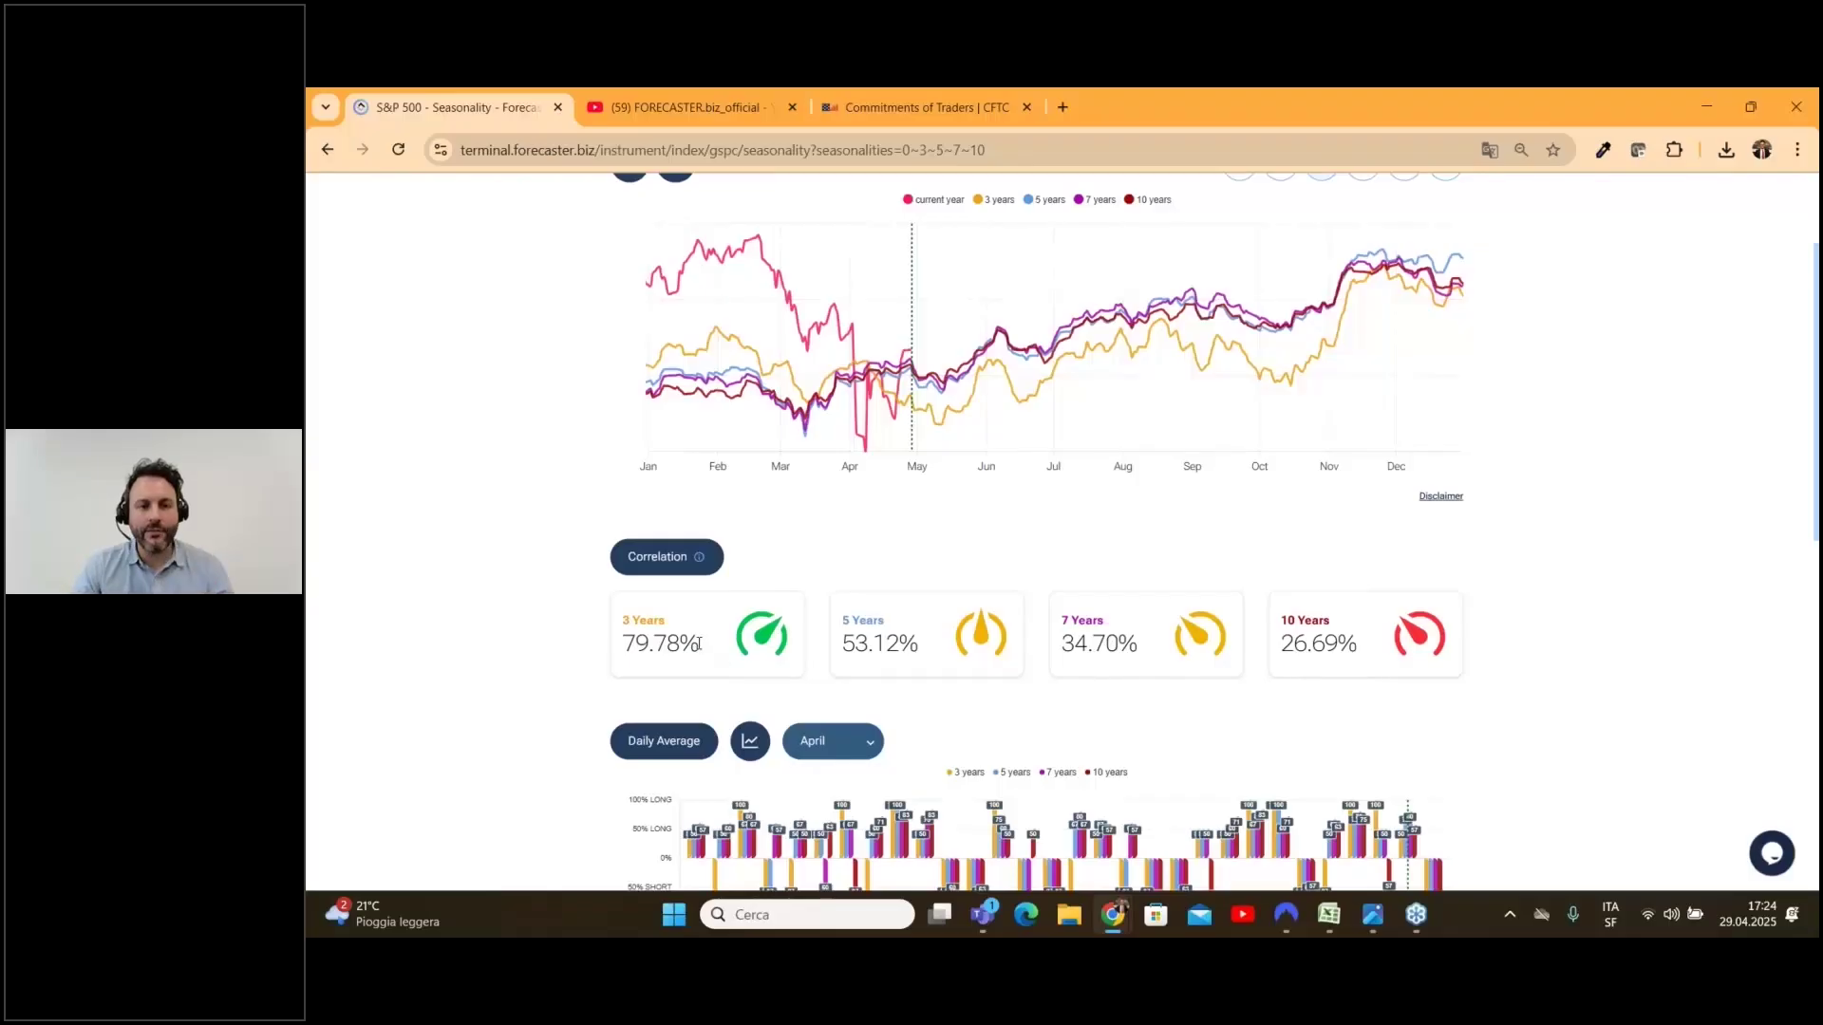
scroll(698, 645, up, 1)
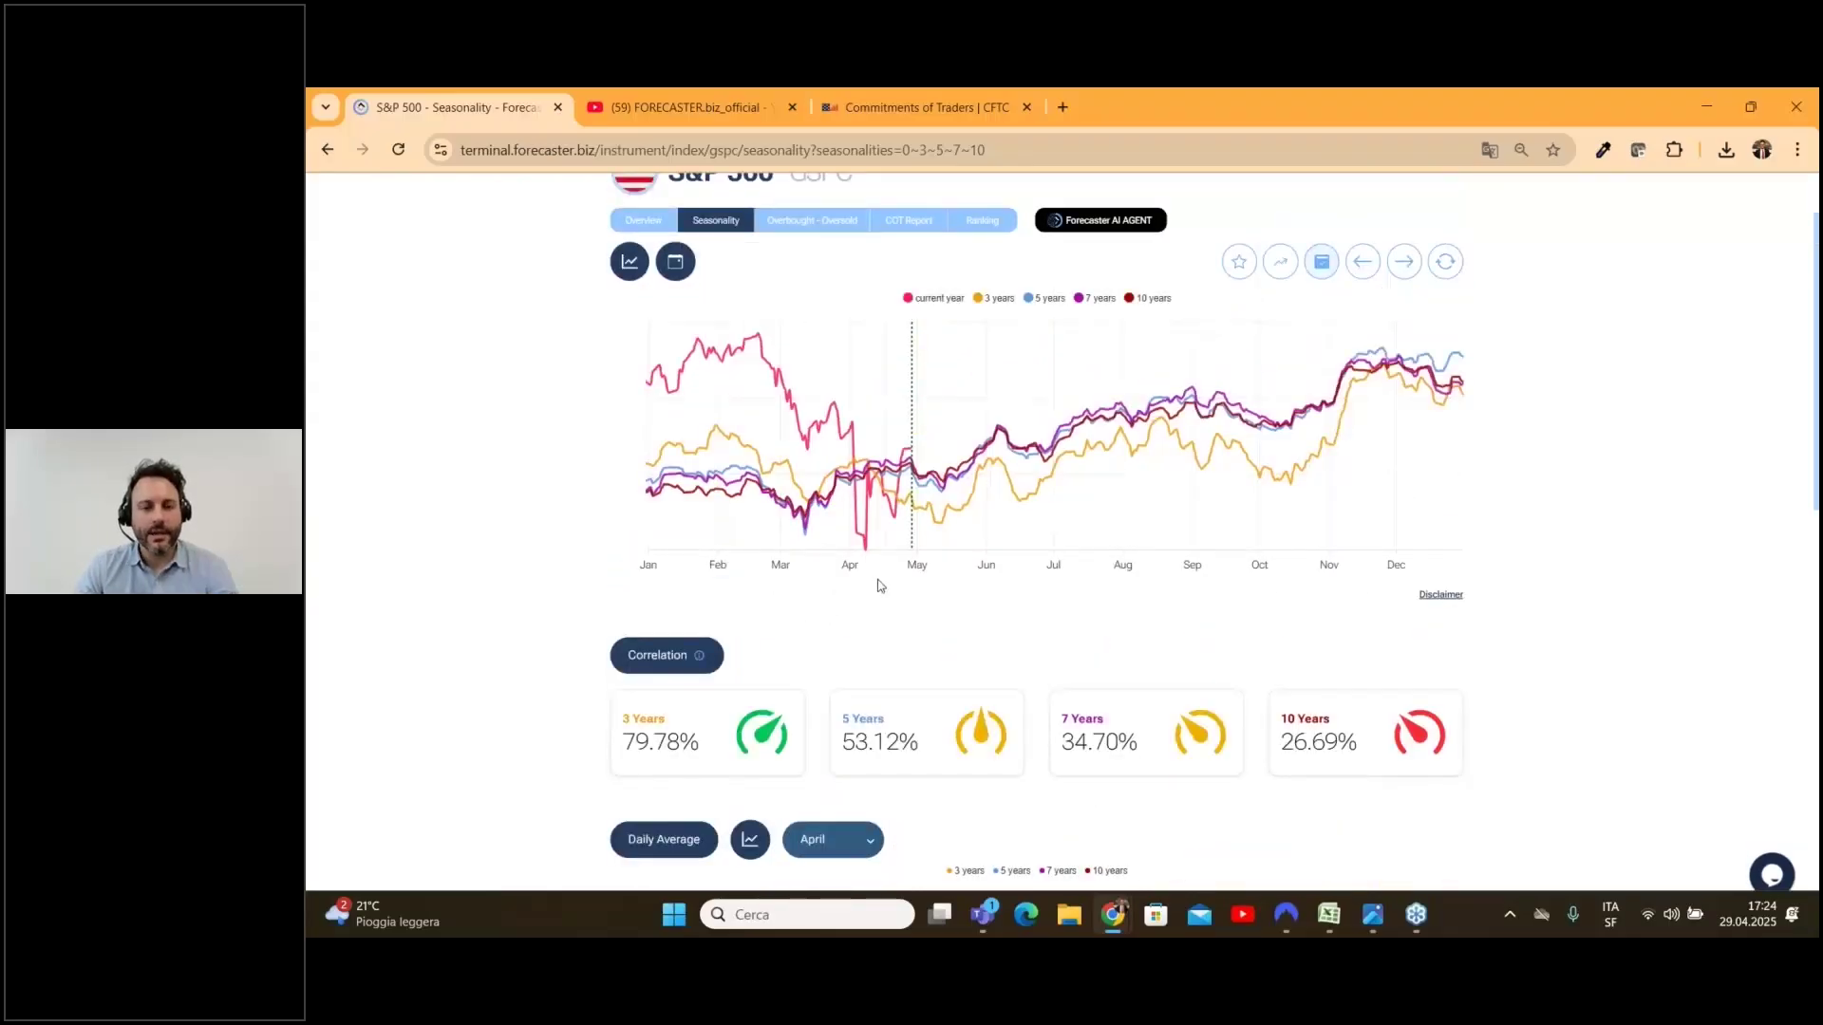
Step: Remove the 5-, 7- and 10-year seasonalities, leaving the current year and 3 years on the chart
click(629, 261)
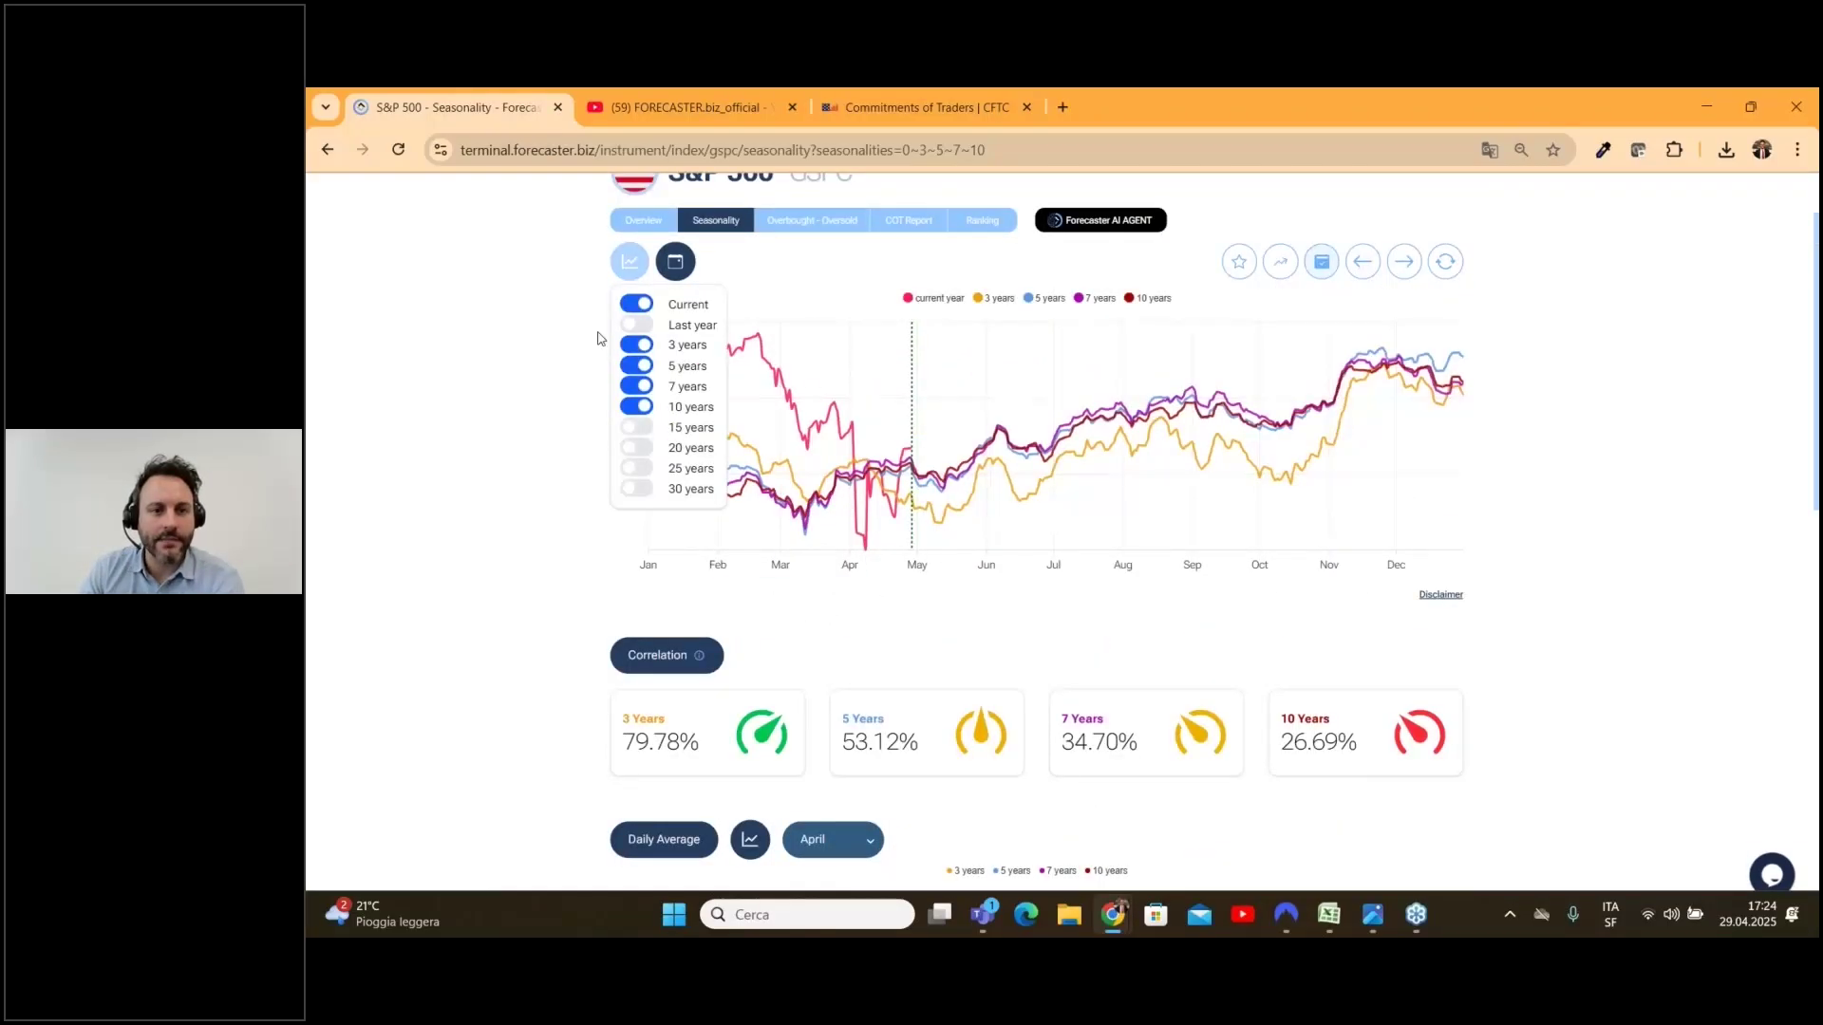
click(634, 366)
click(634, 386)
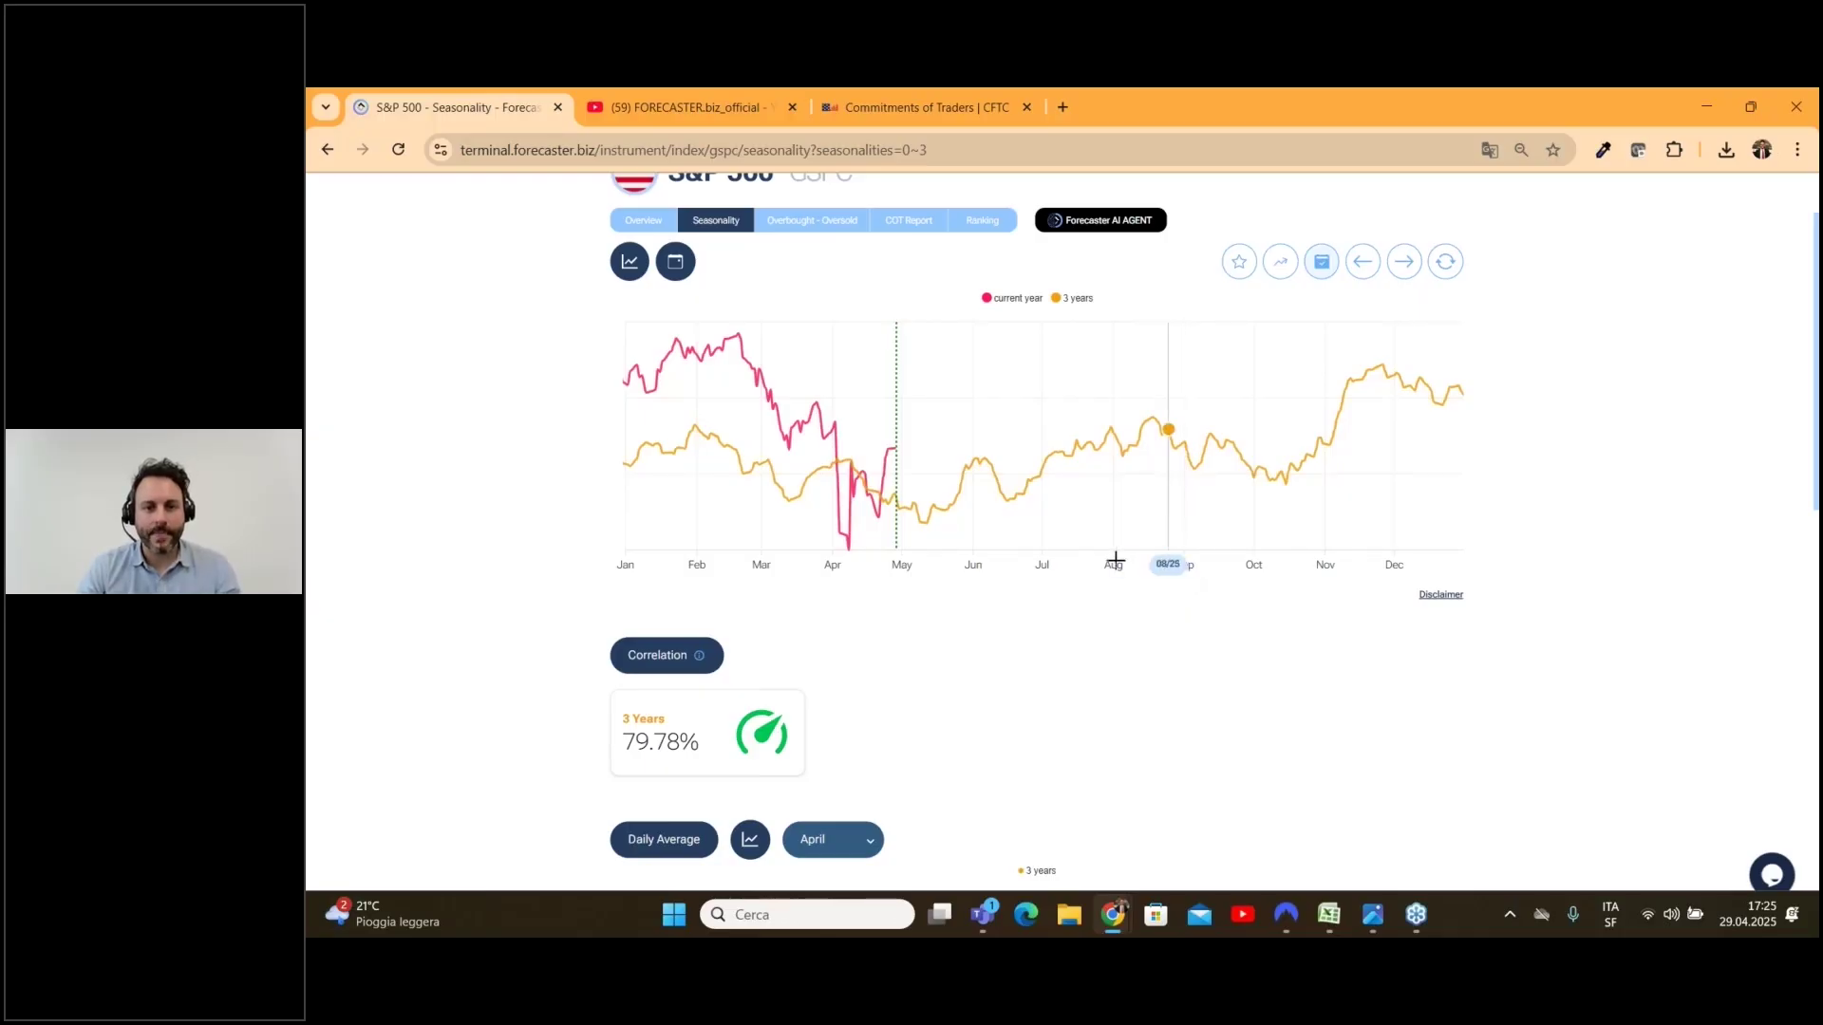
Step: Add last year to the seasonality chart and compare the correlations of last year and the 3-year seasonality
click(629, 263)
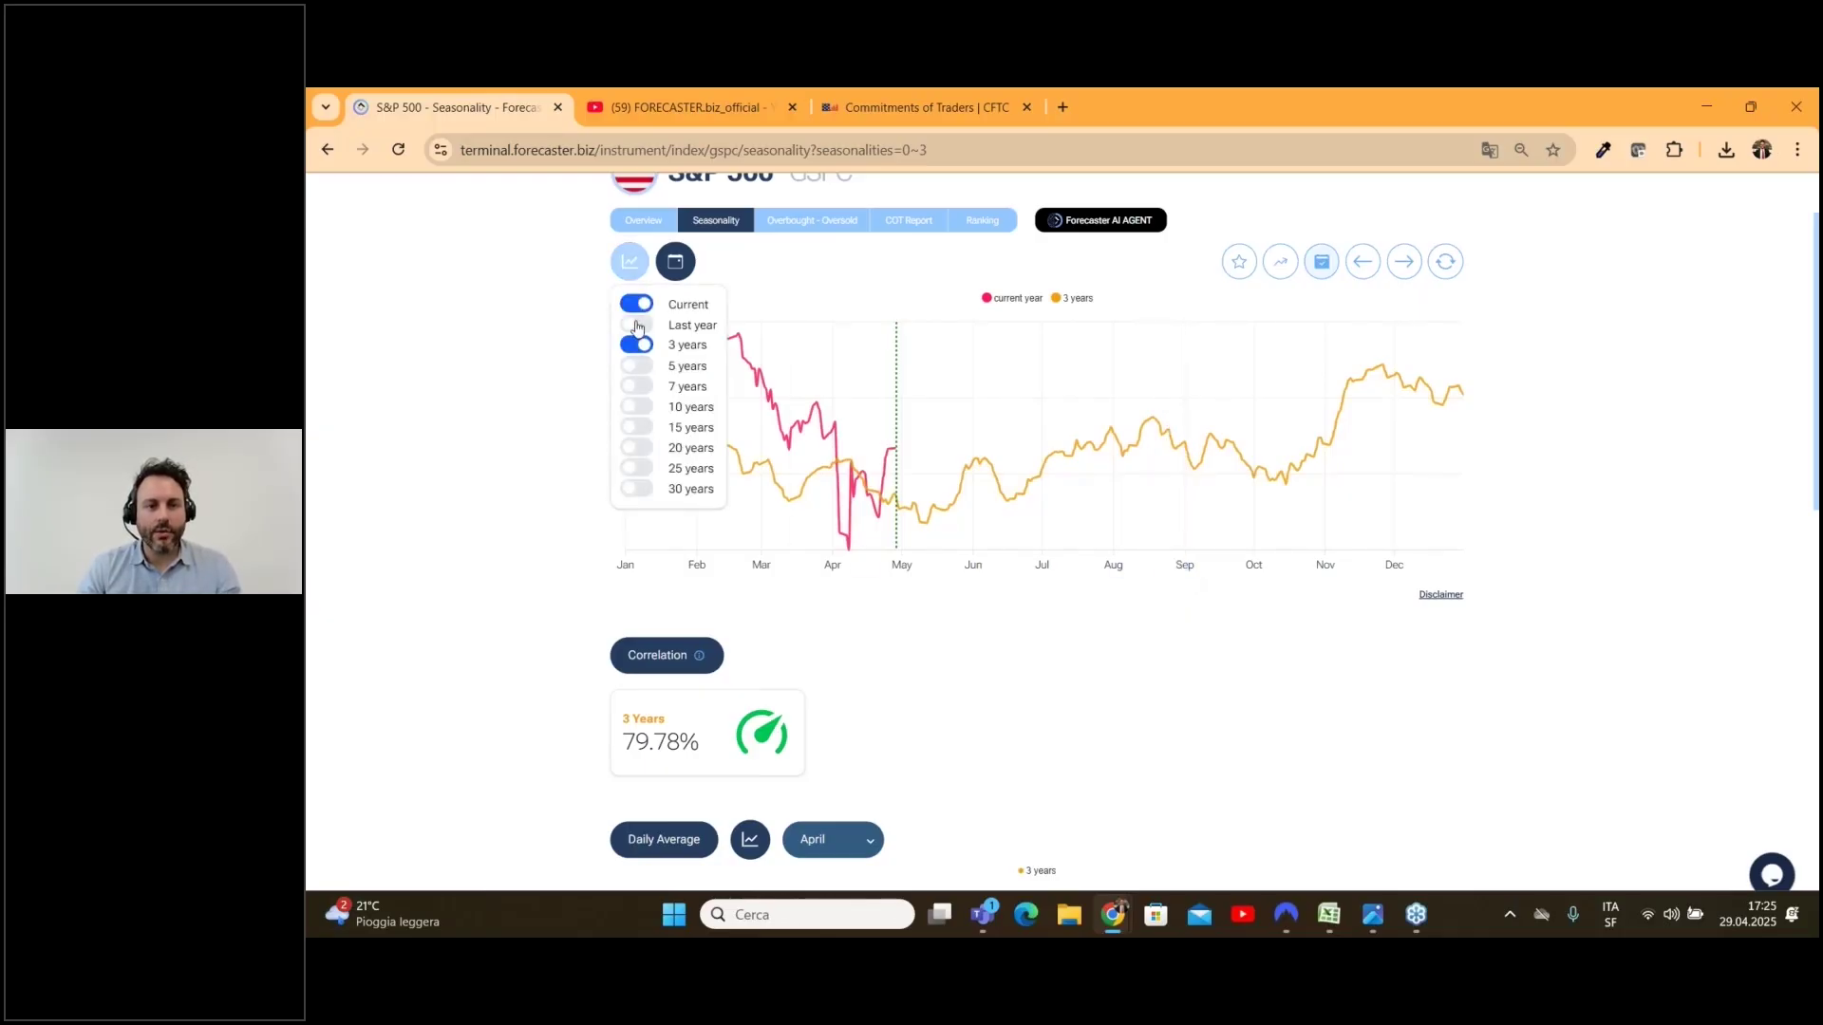
click(637, 325)
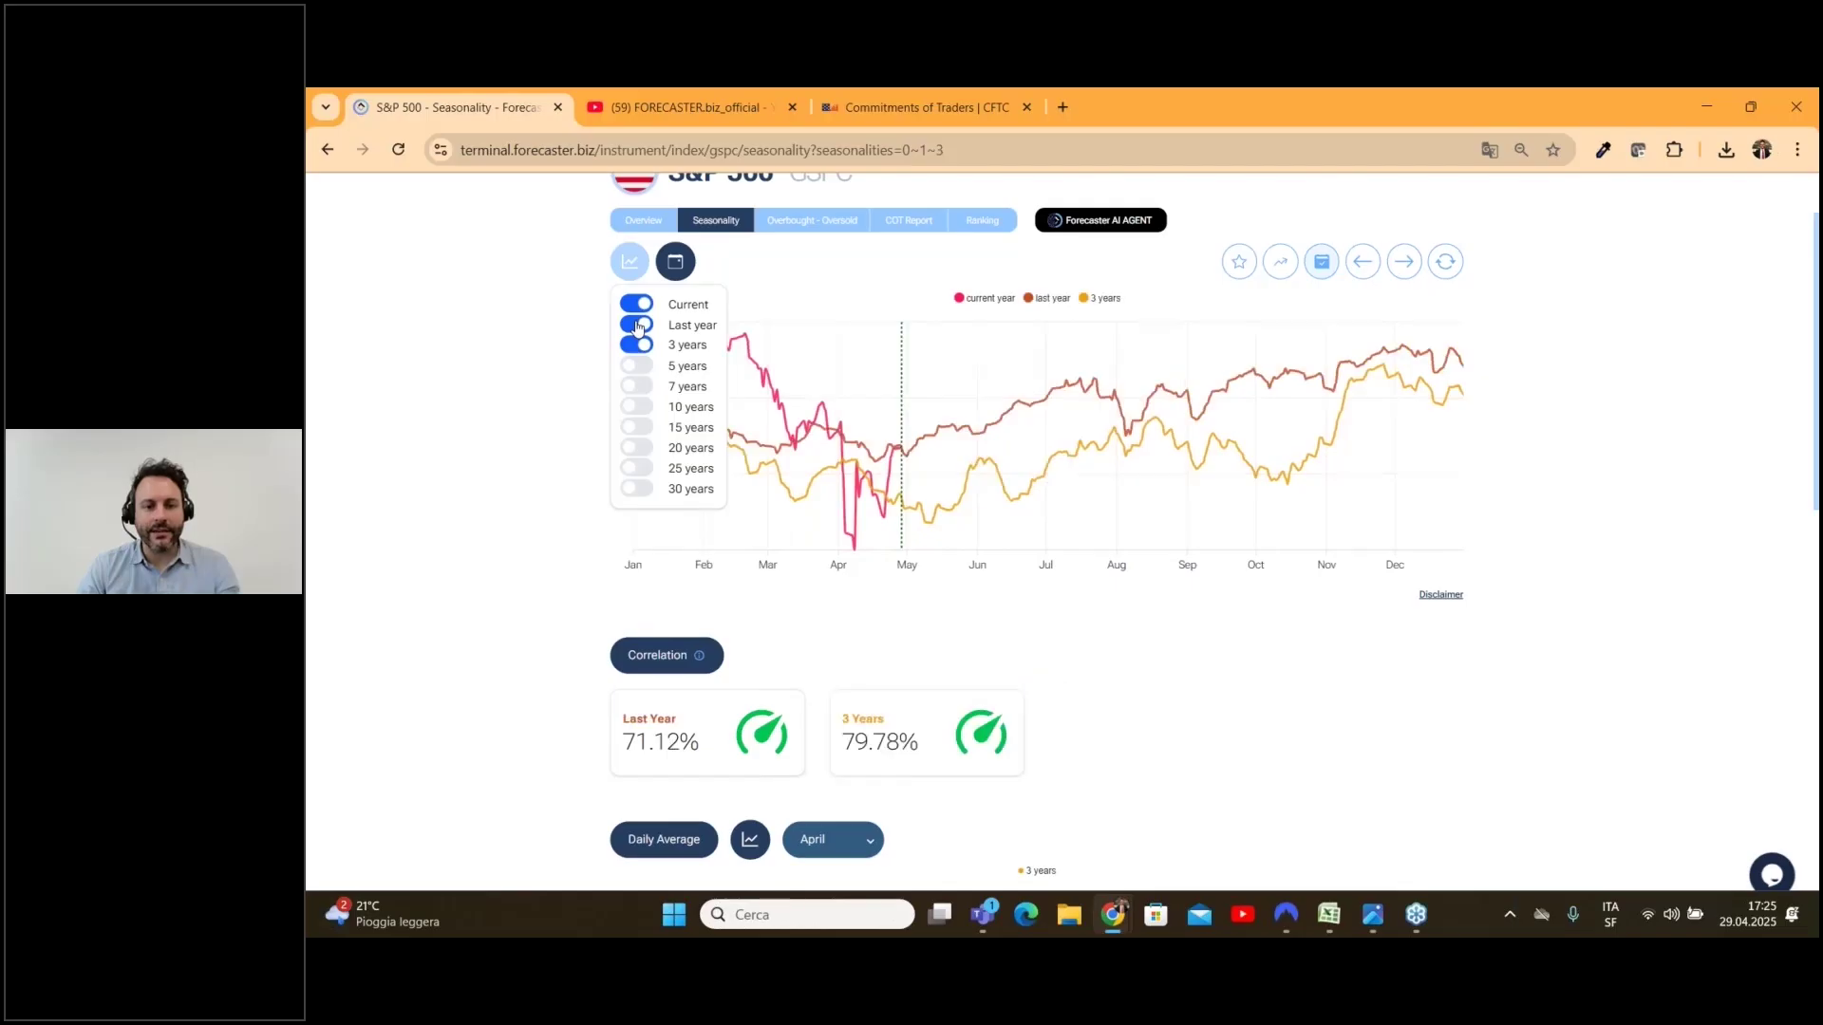
click(455, 394)
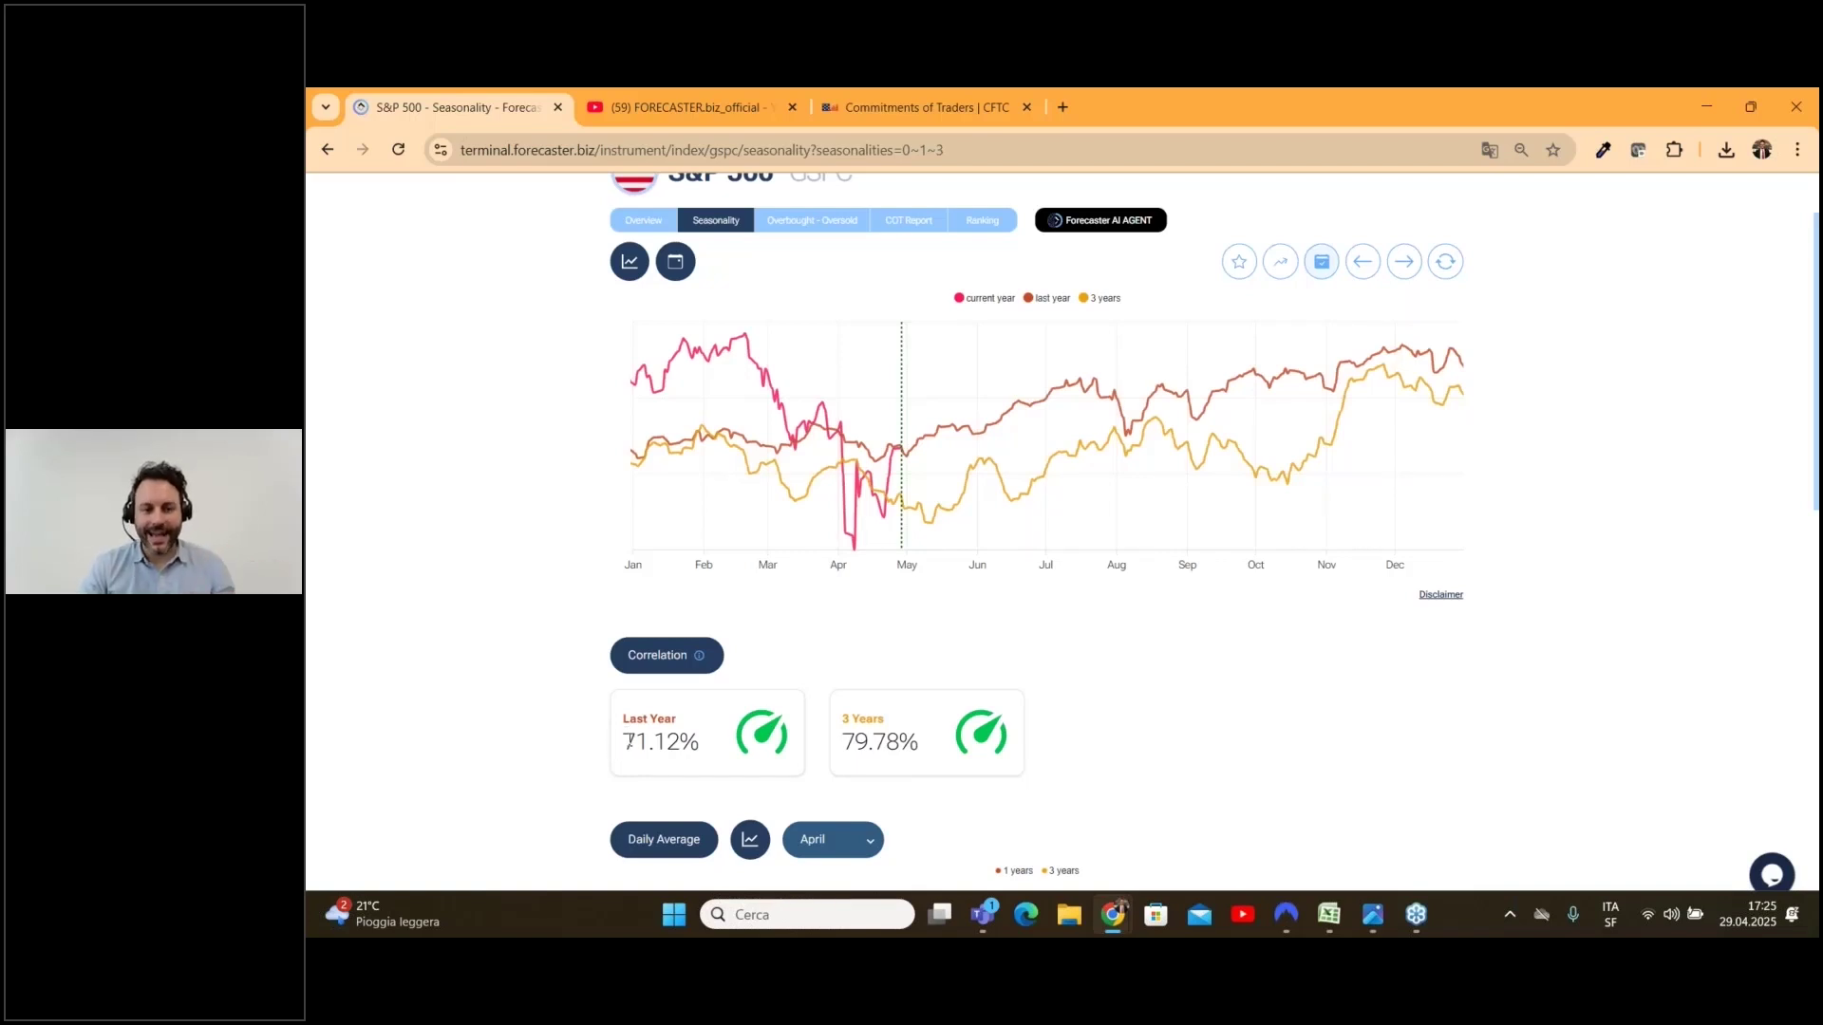
drag(624, 742, 649, 743)
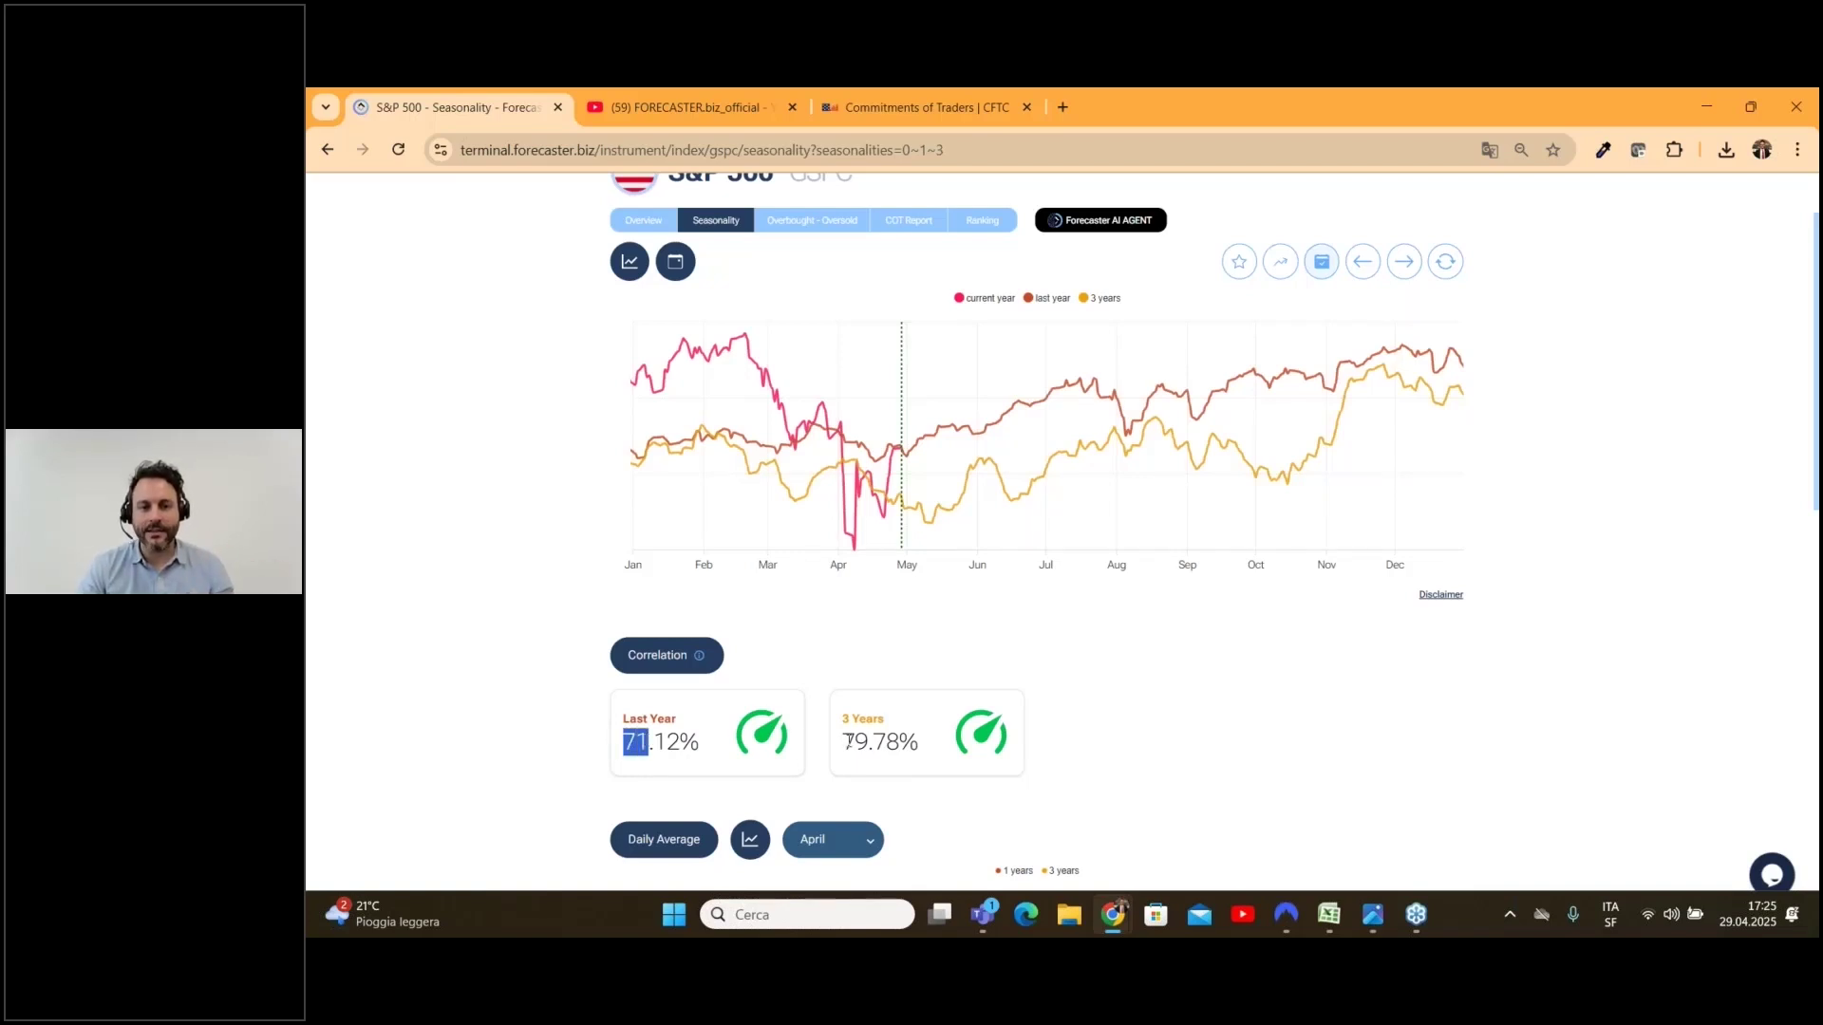
drag(847, 741, 868, 742)
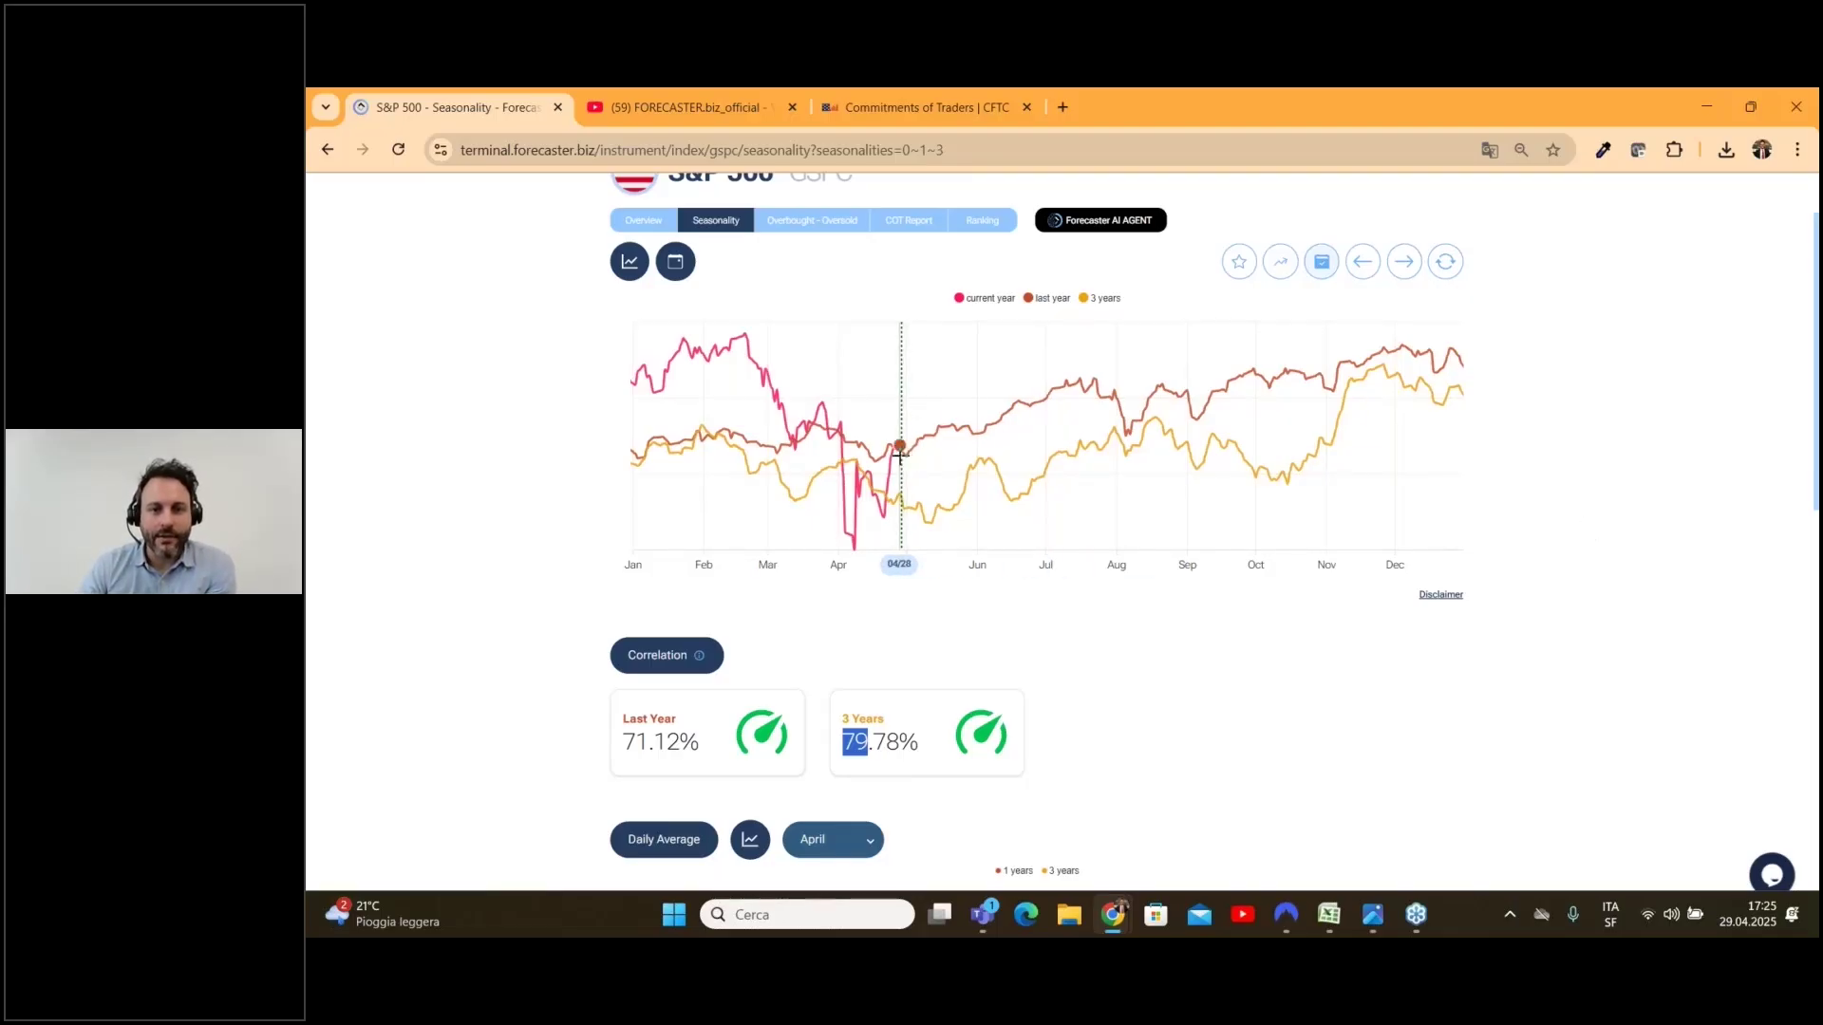
Step: Select the period from 04/27 to 07/16 on the seasonality chart and bring up its long trades statistics
drag(900, 454, 1081, 443)
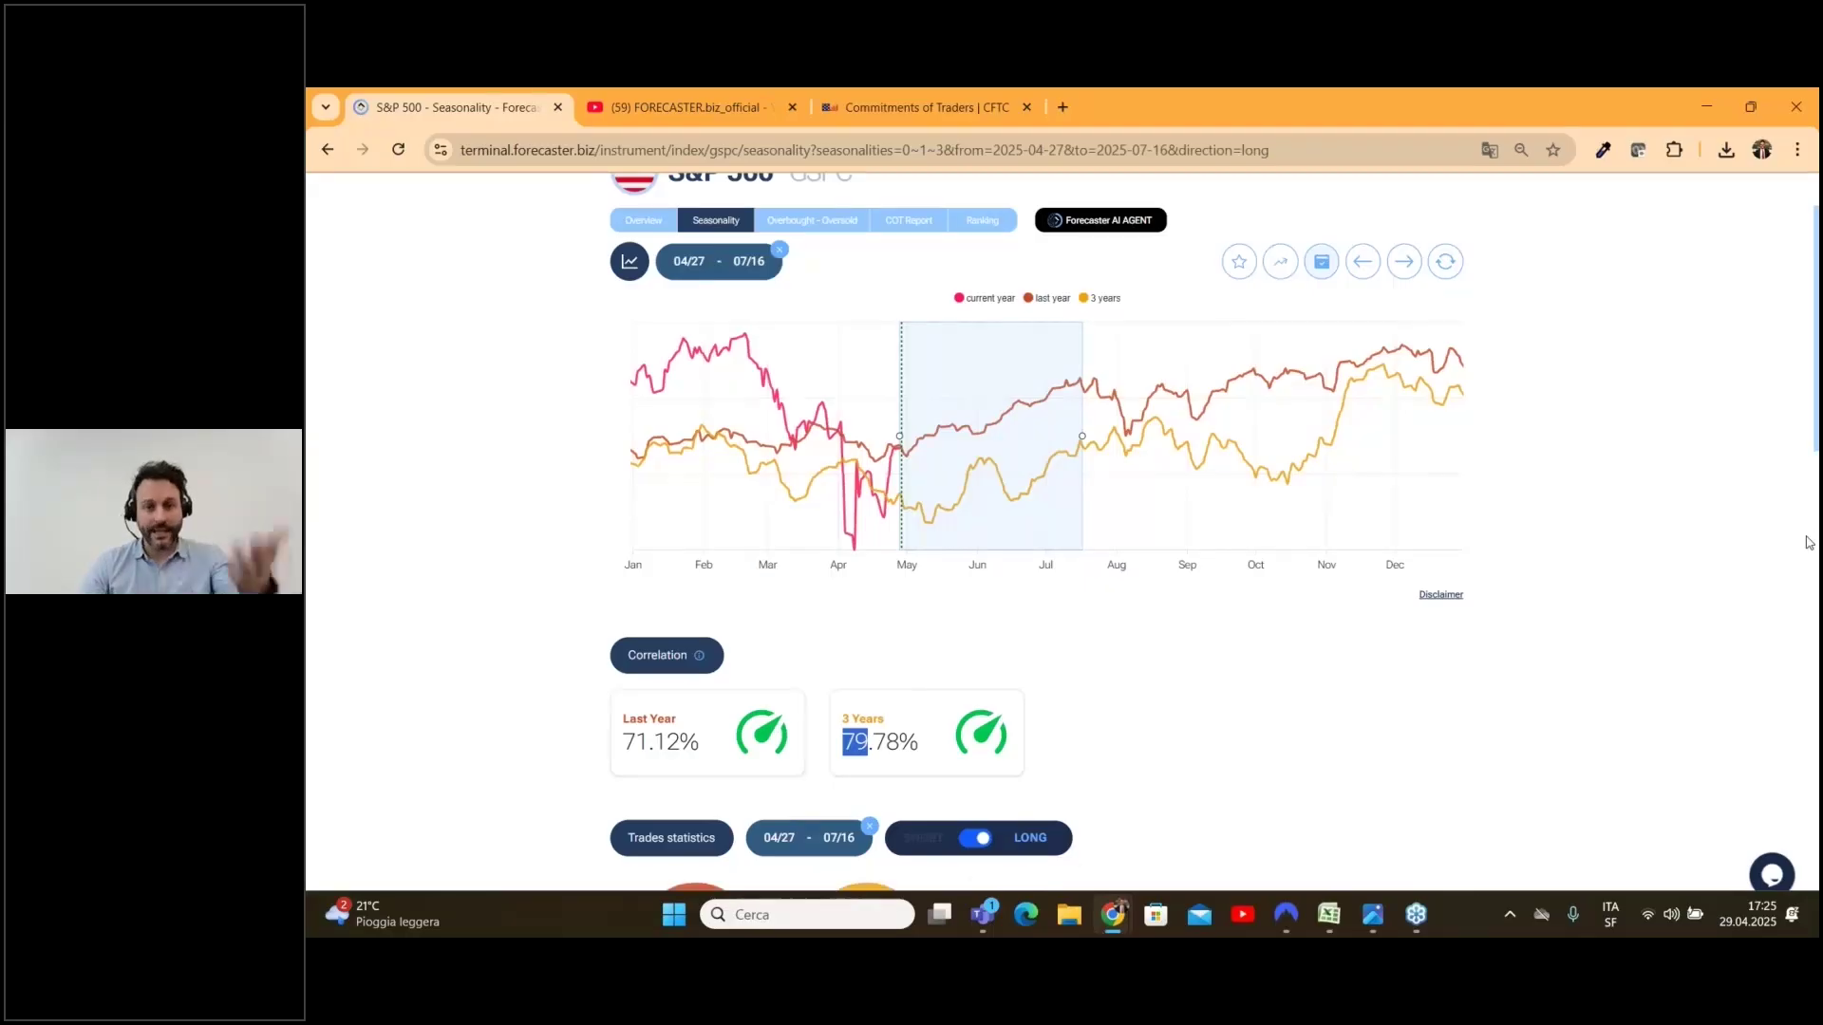
scroll(1225, 692, down, 4)
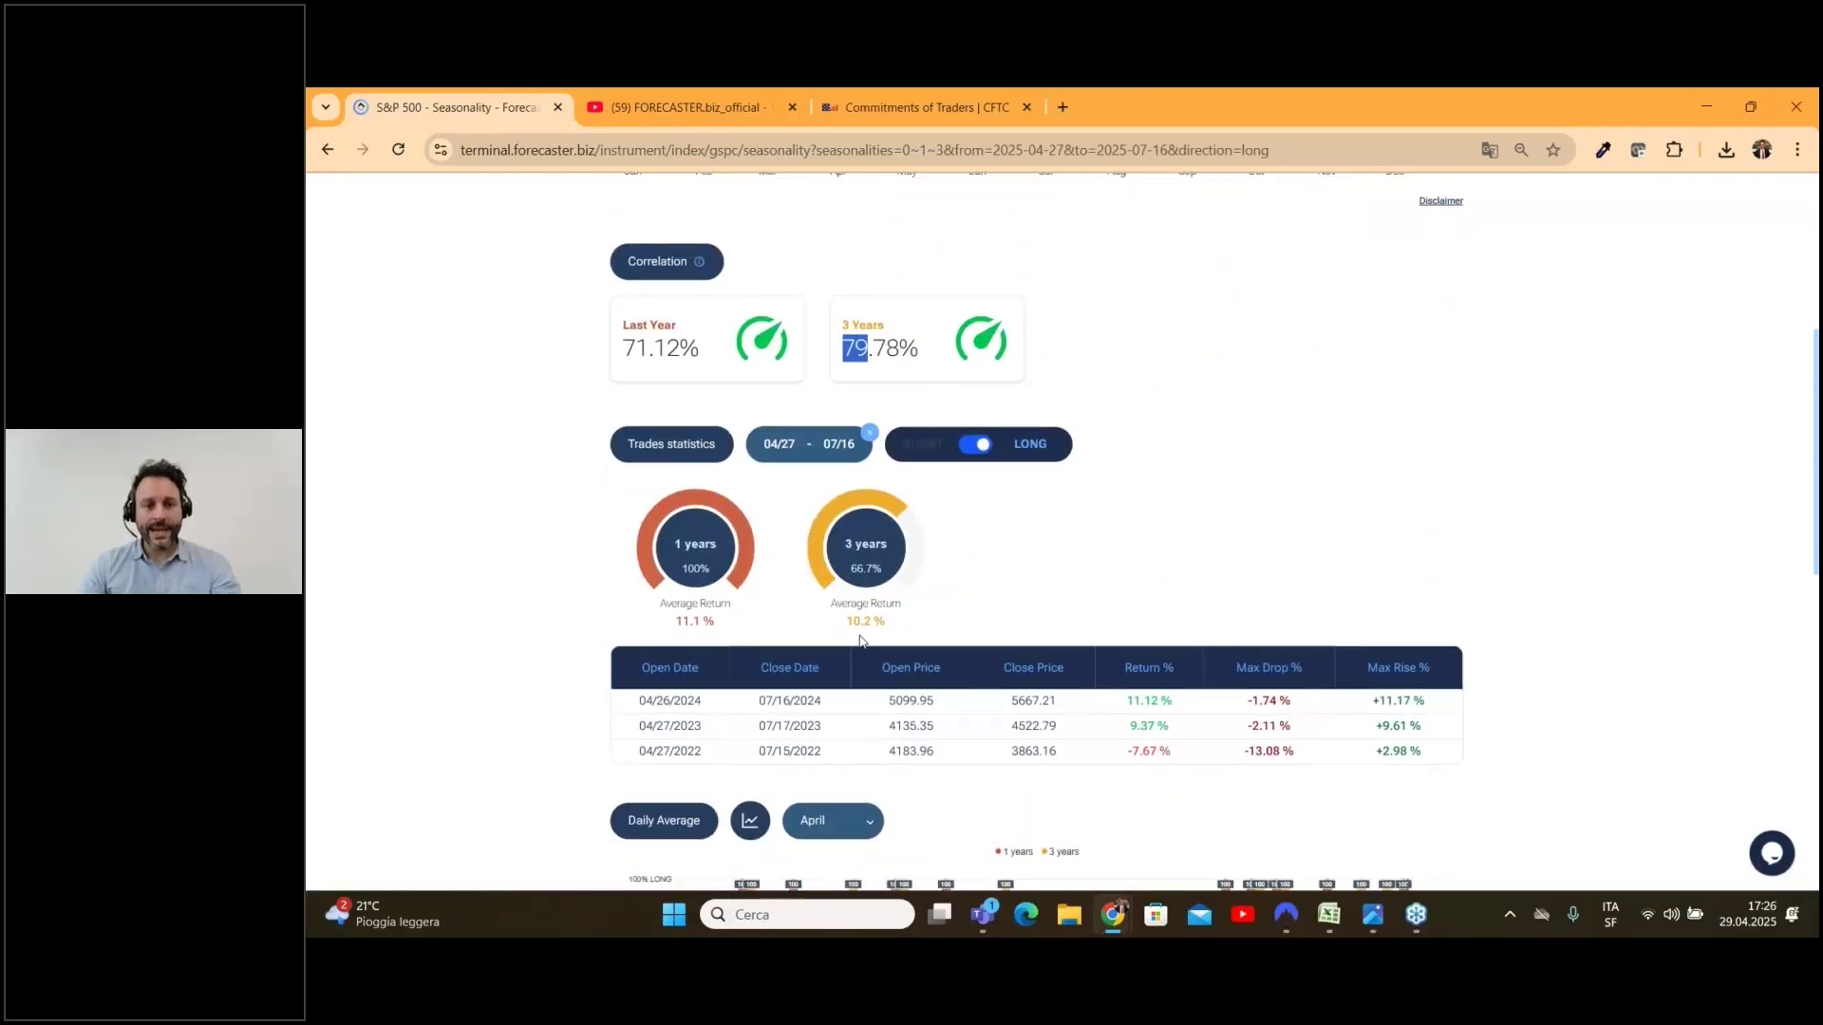
scroll(1329, 556, up, 3)
scroll(1206, 556, up, 1)
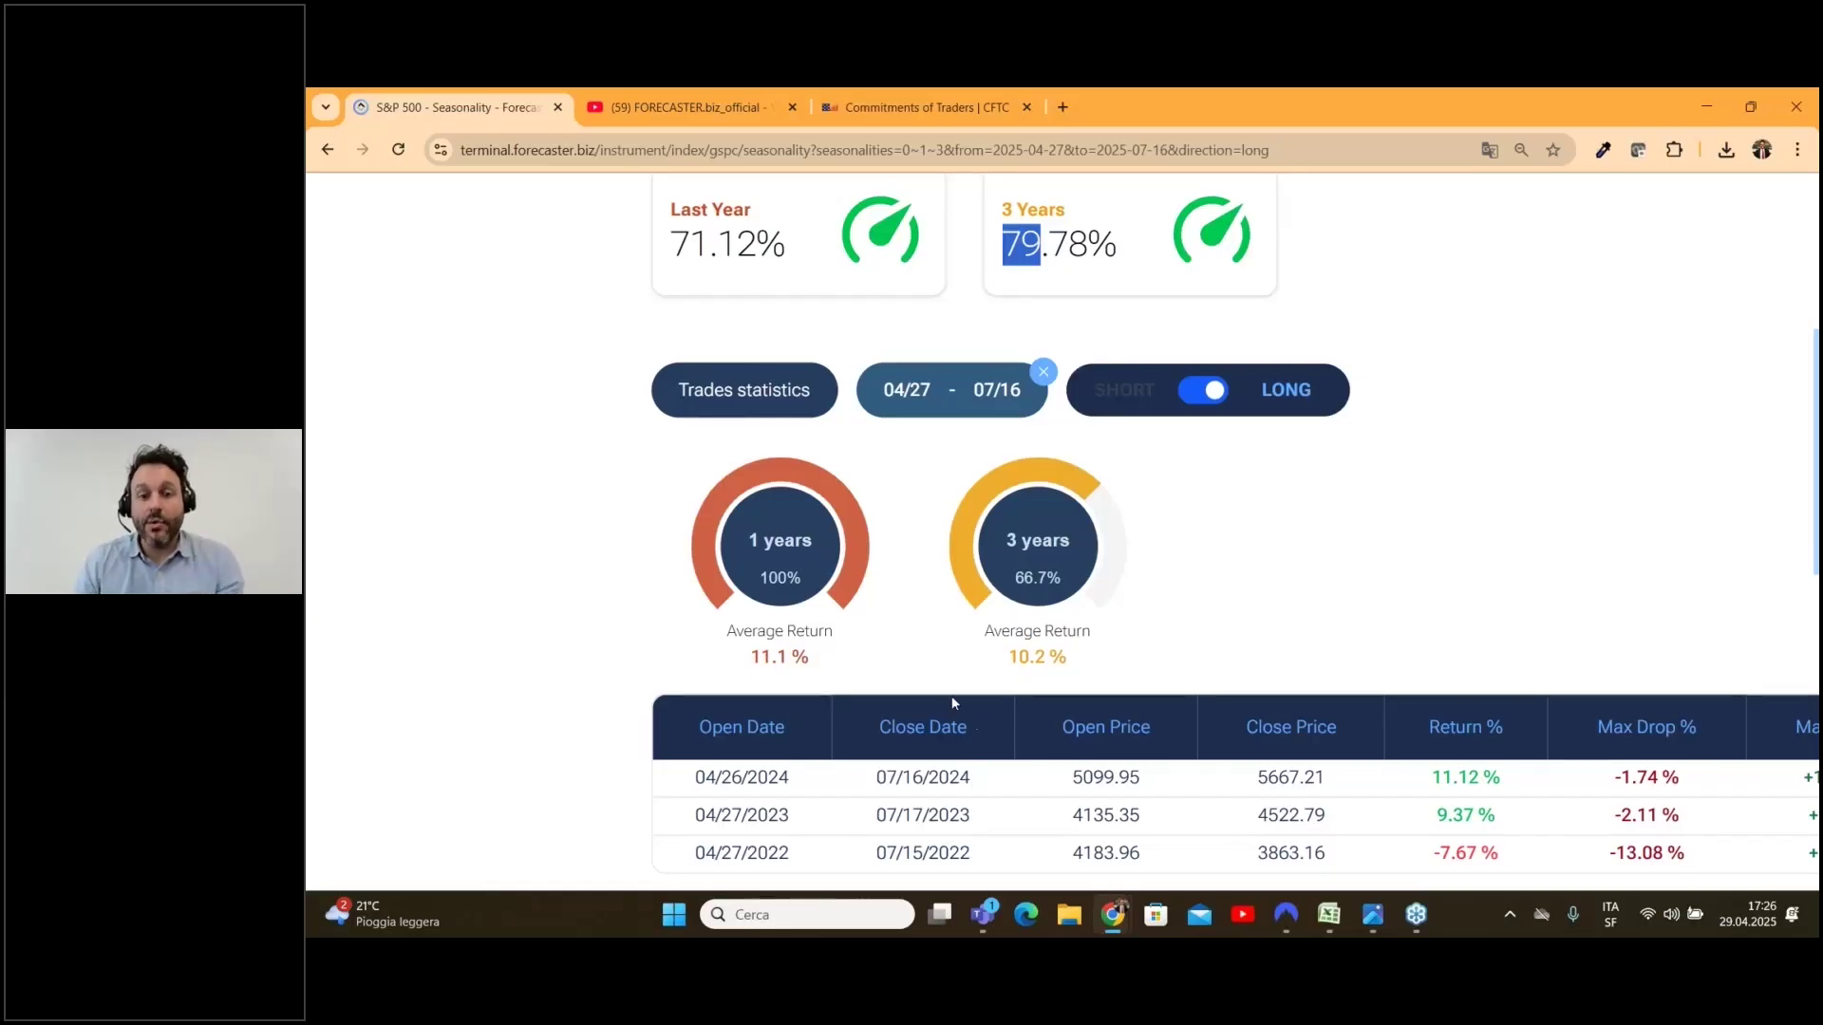
Step: Examine the 1-year and 3-year average returns, correlations and yearly trades for the selected 04/27 to 07/16 period
drag(726, 638, 1121, 669)
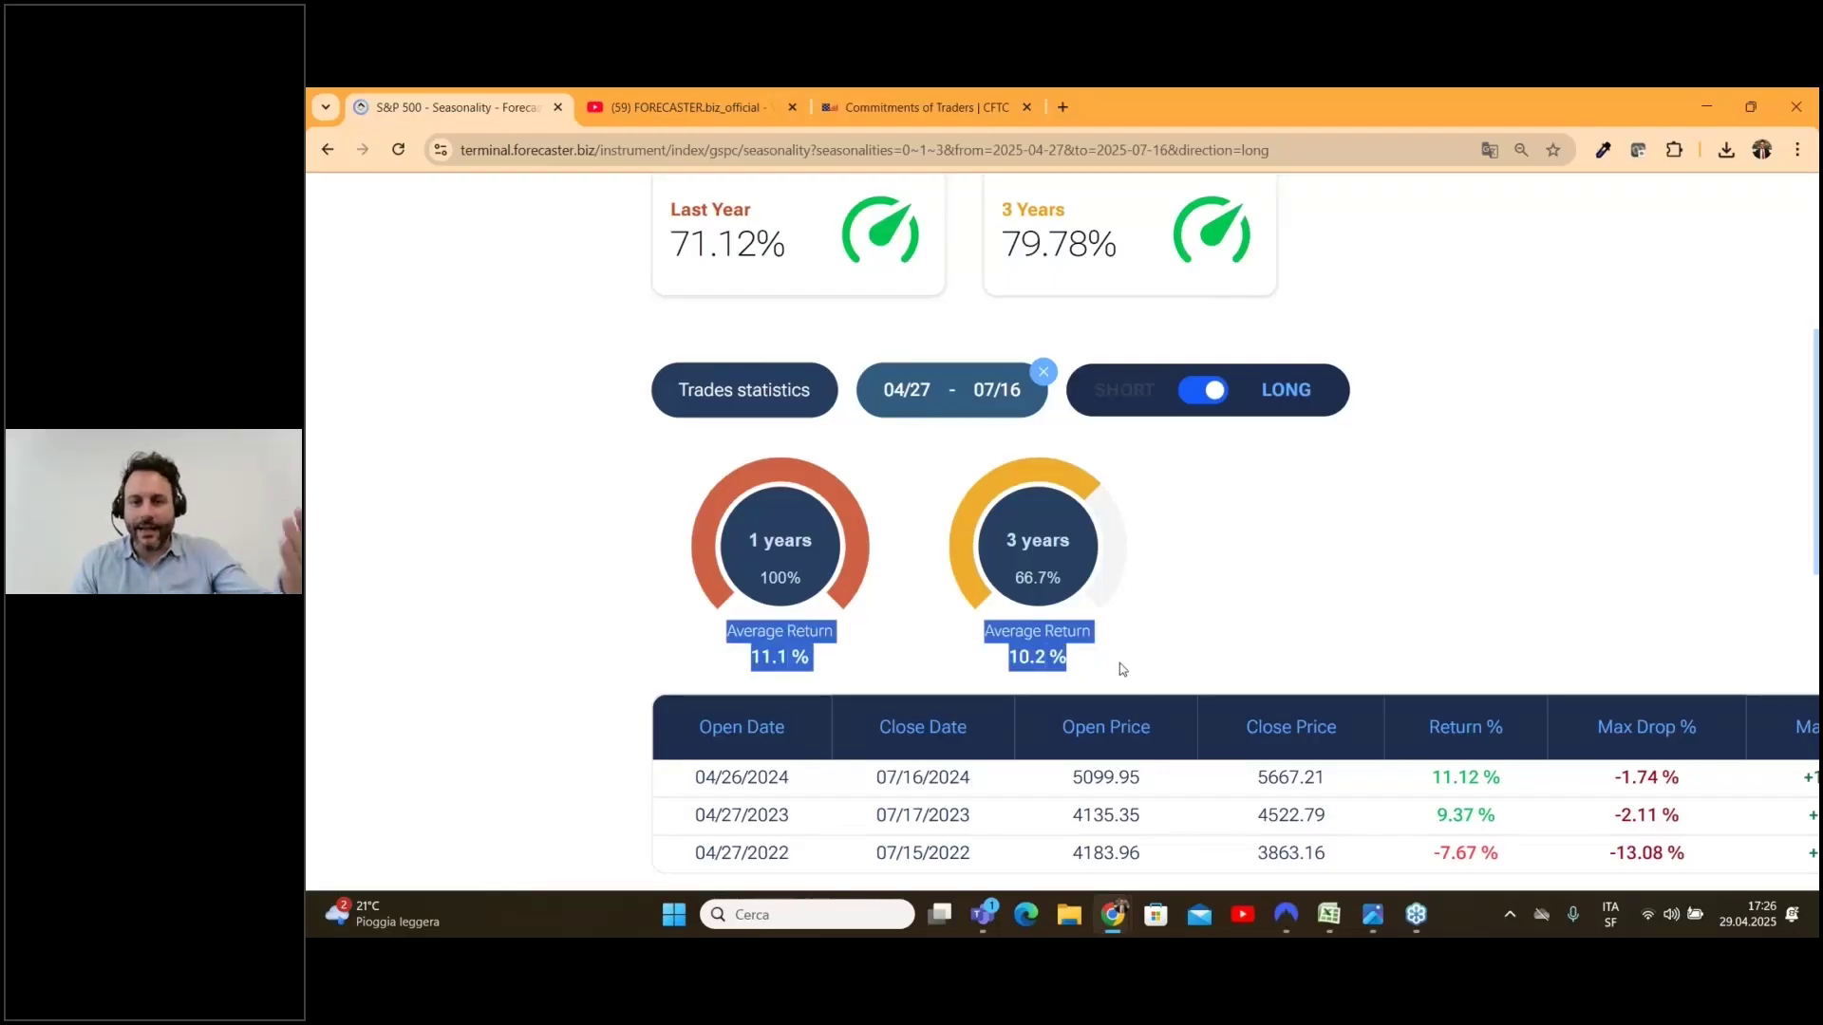
click(1234, 622)
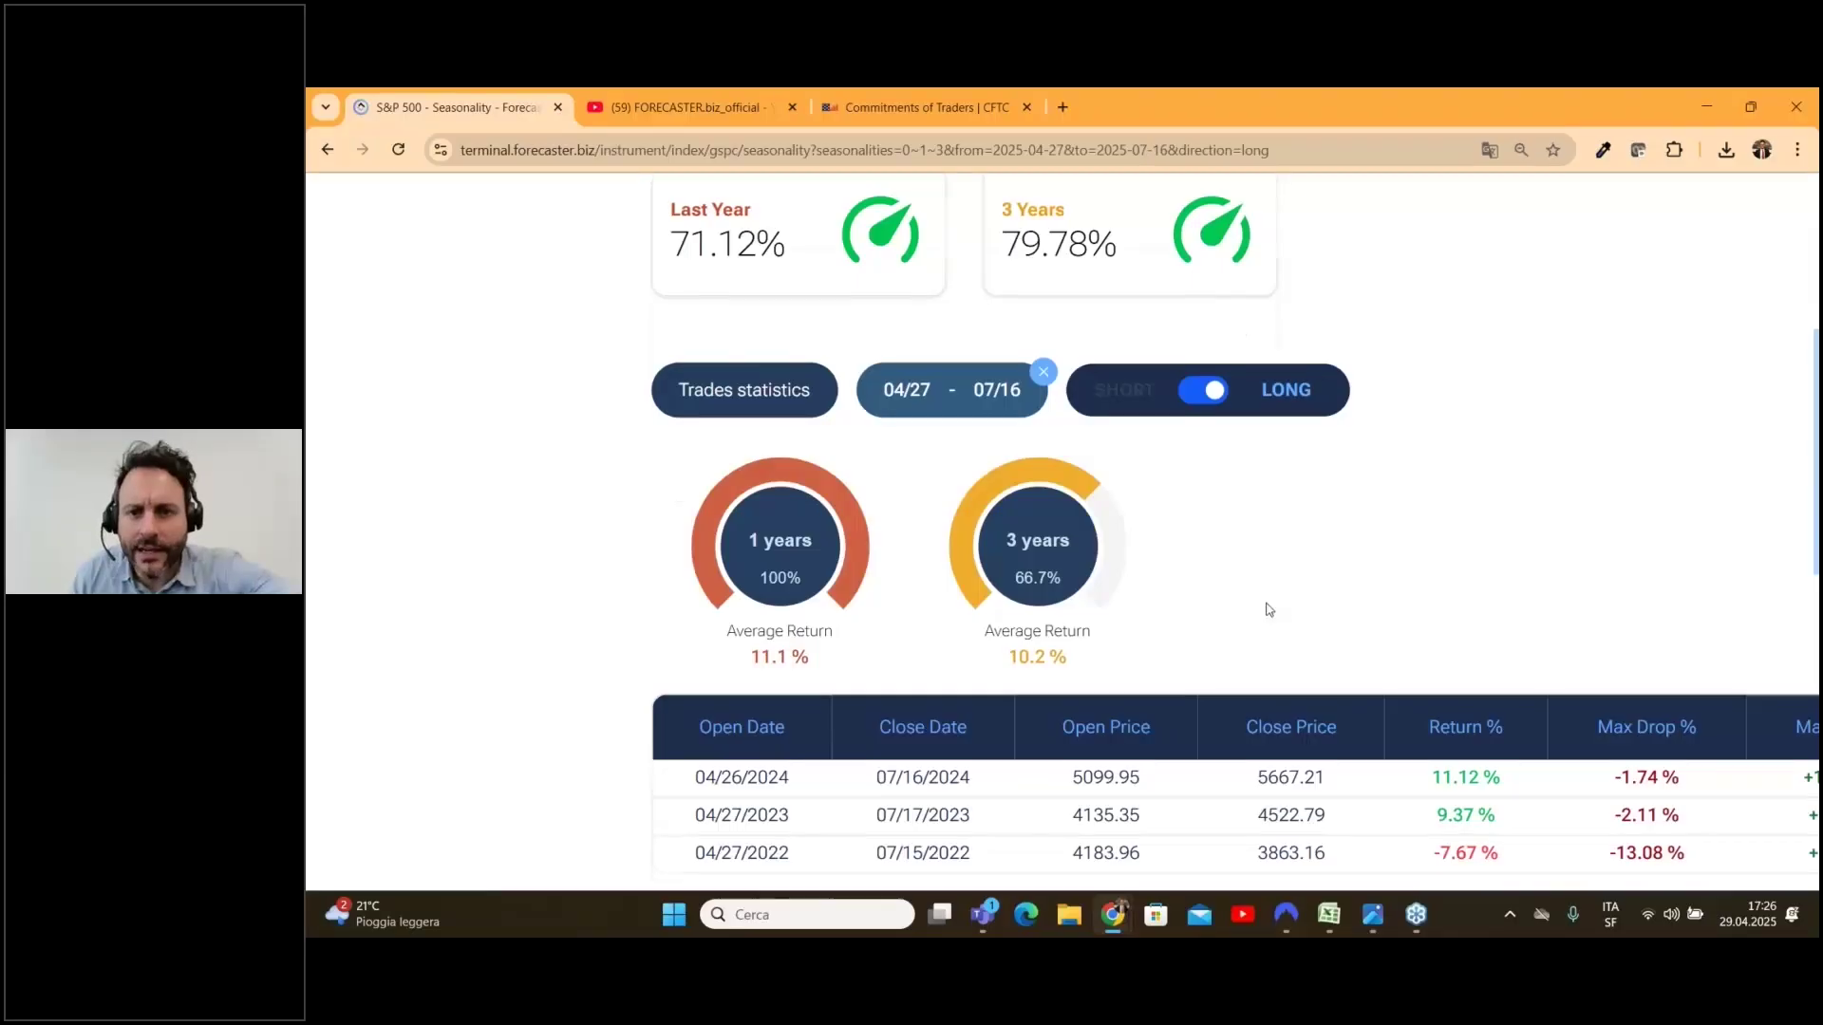
scroll(1269, 610, up, 6)
scroll(396, 883, down, 5)
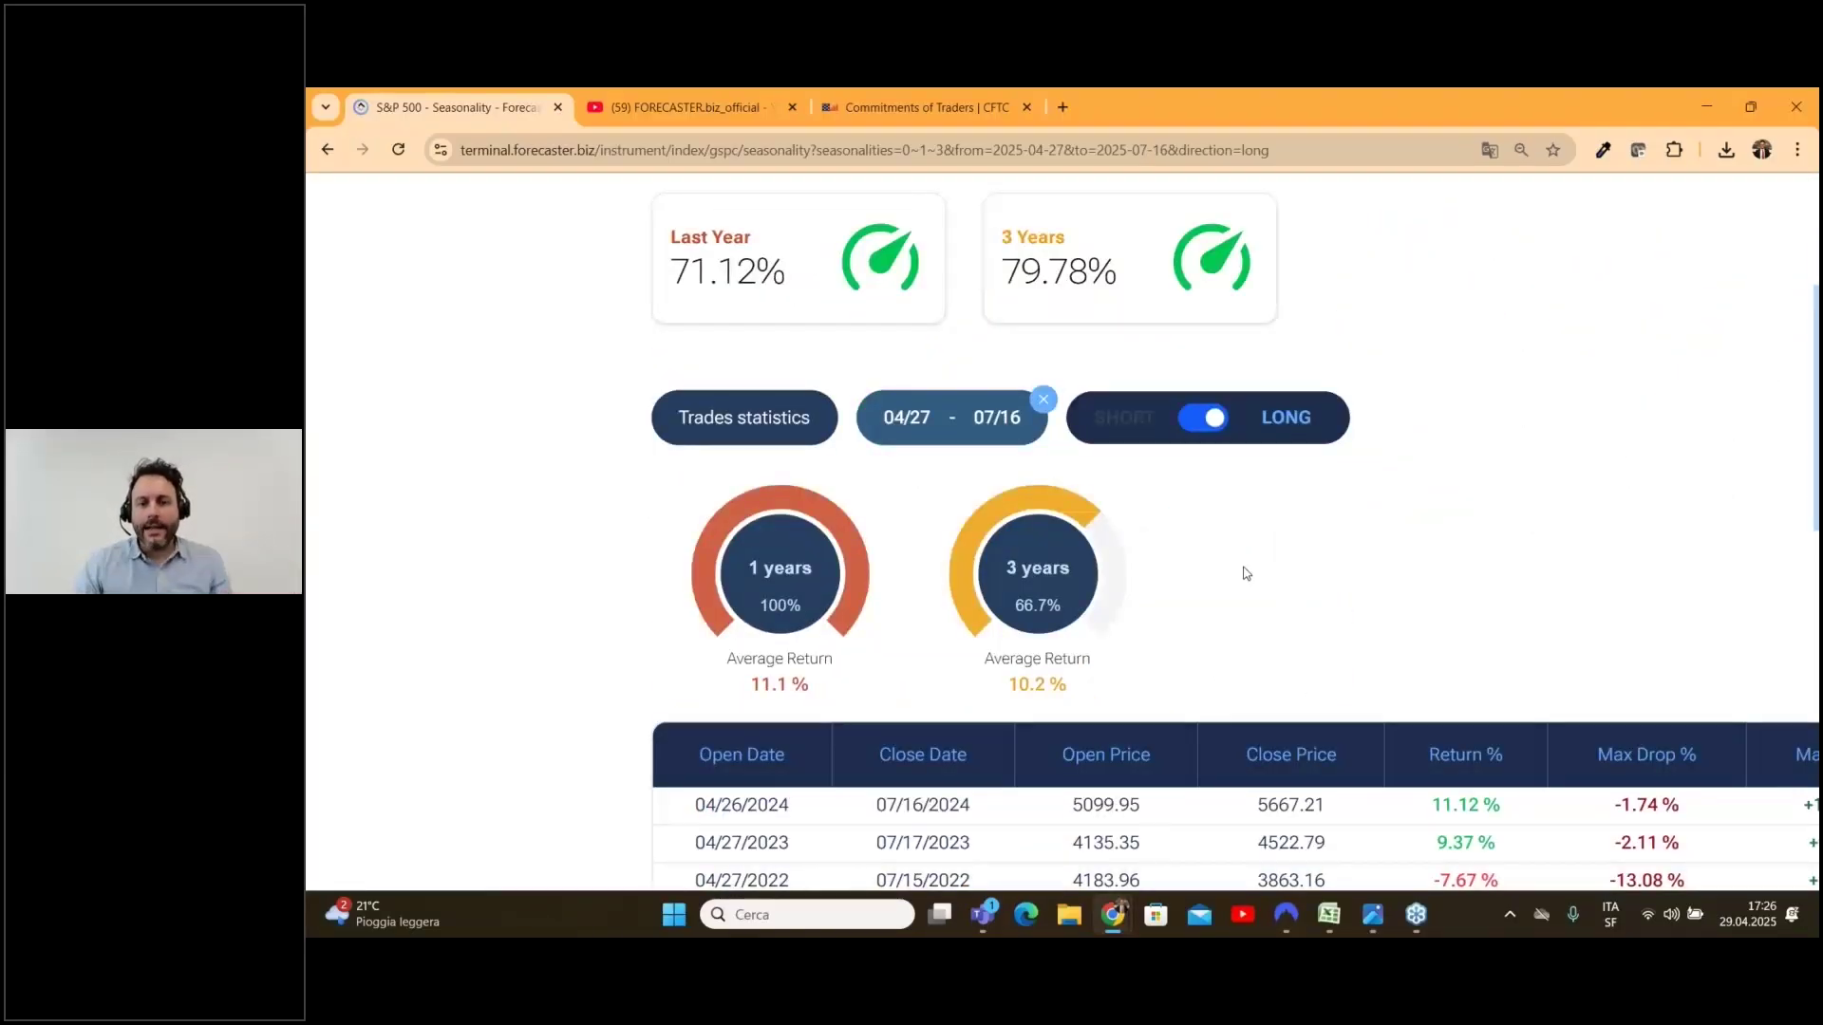
scroll(1244, 572, up, 3)
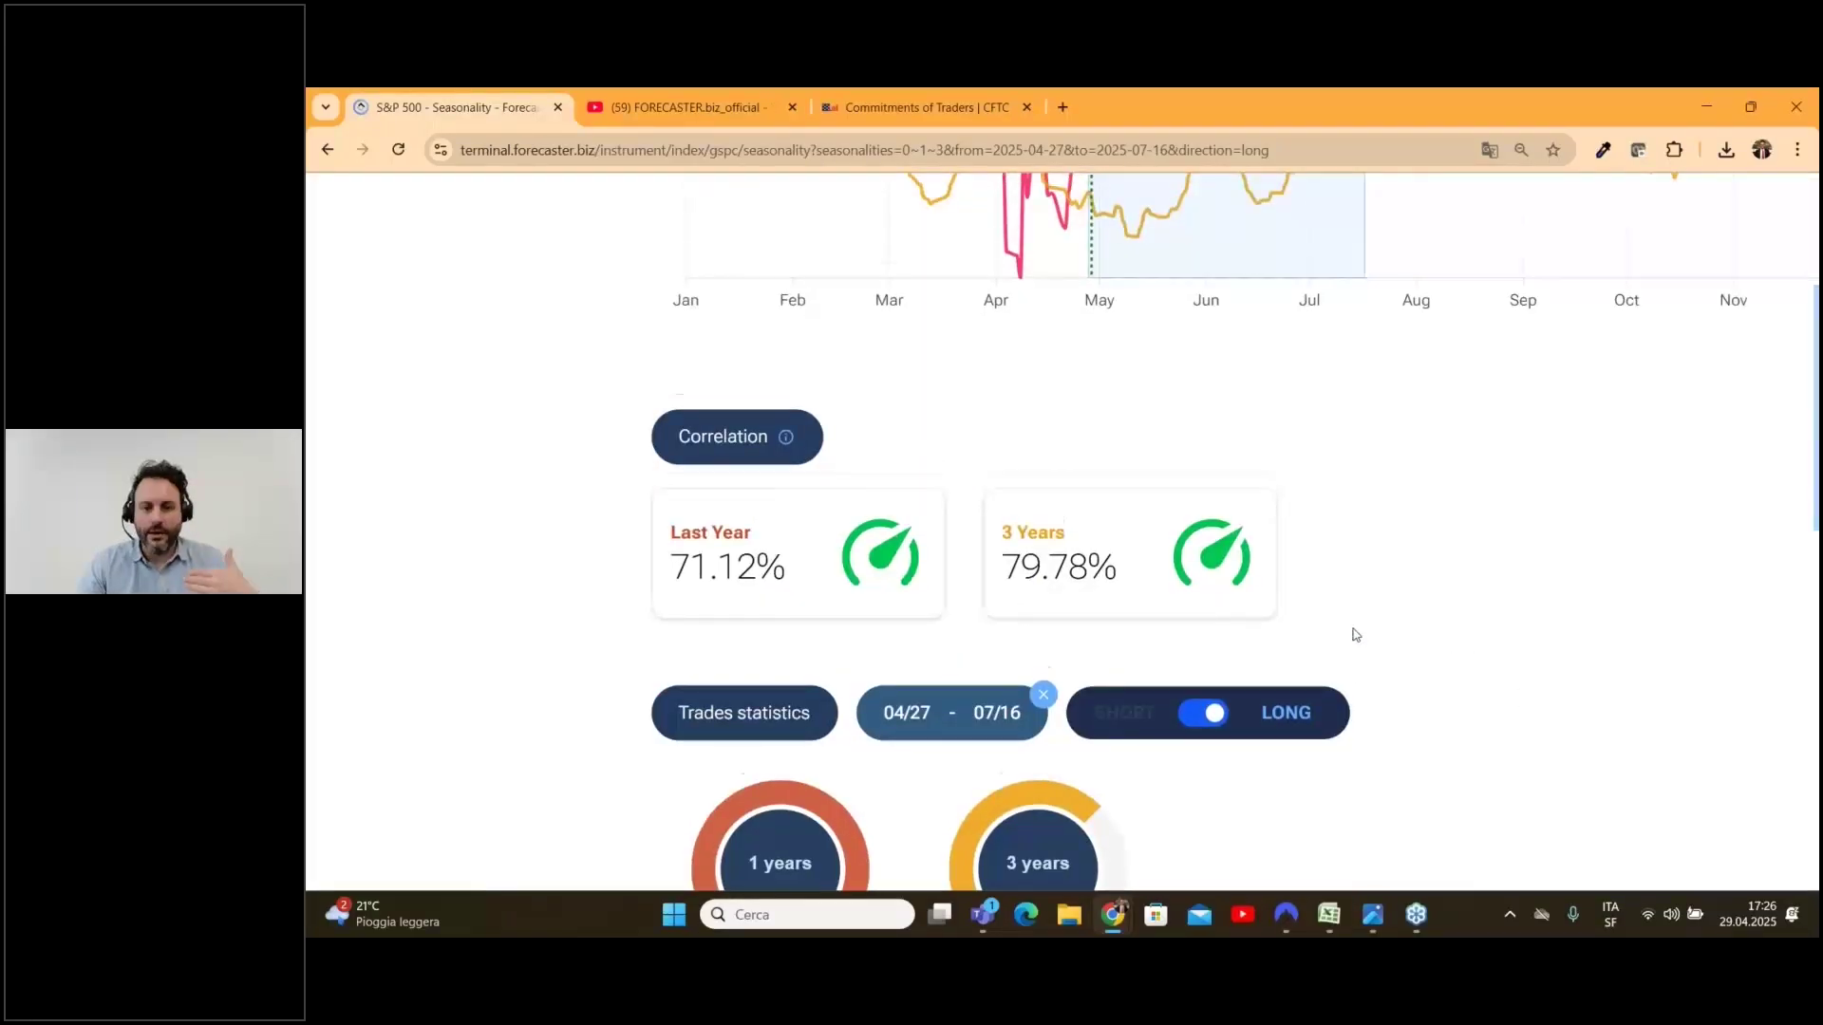
scroll(1356, 634, down, 8)
key(ctrl+minus)
key(ctrl+minus)
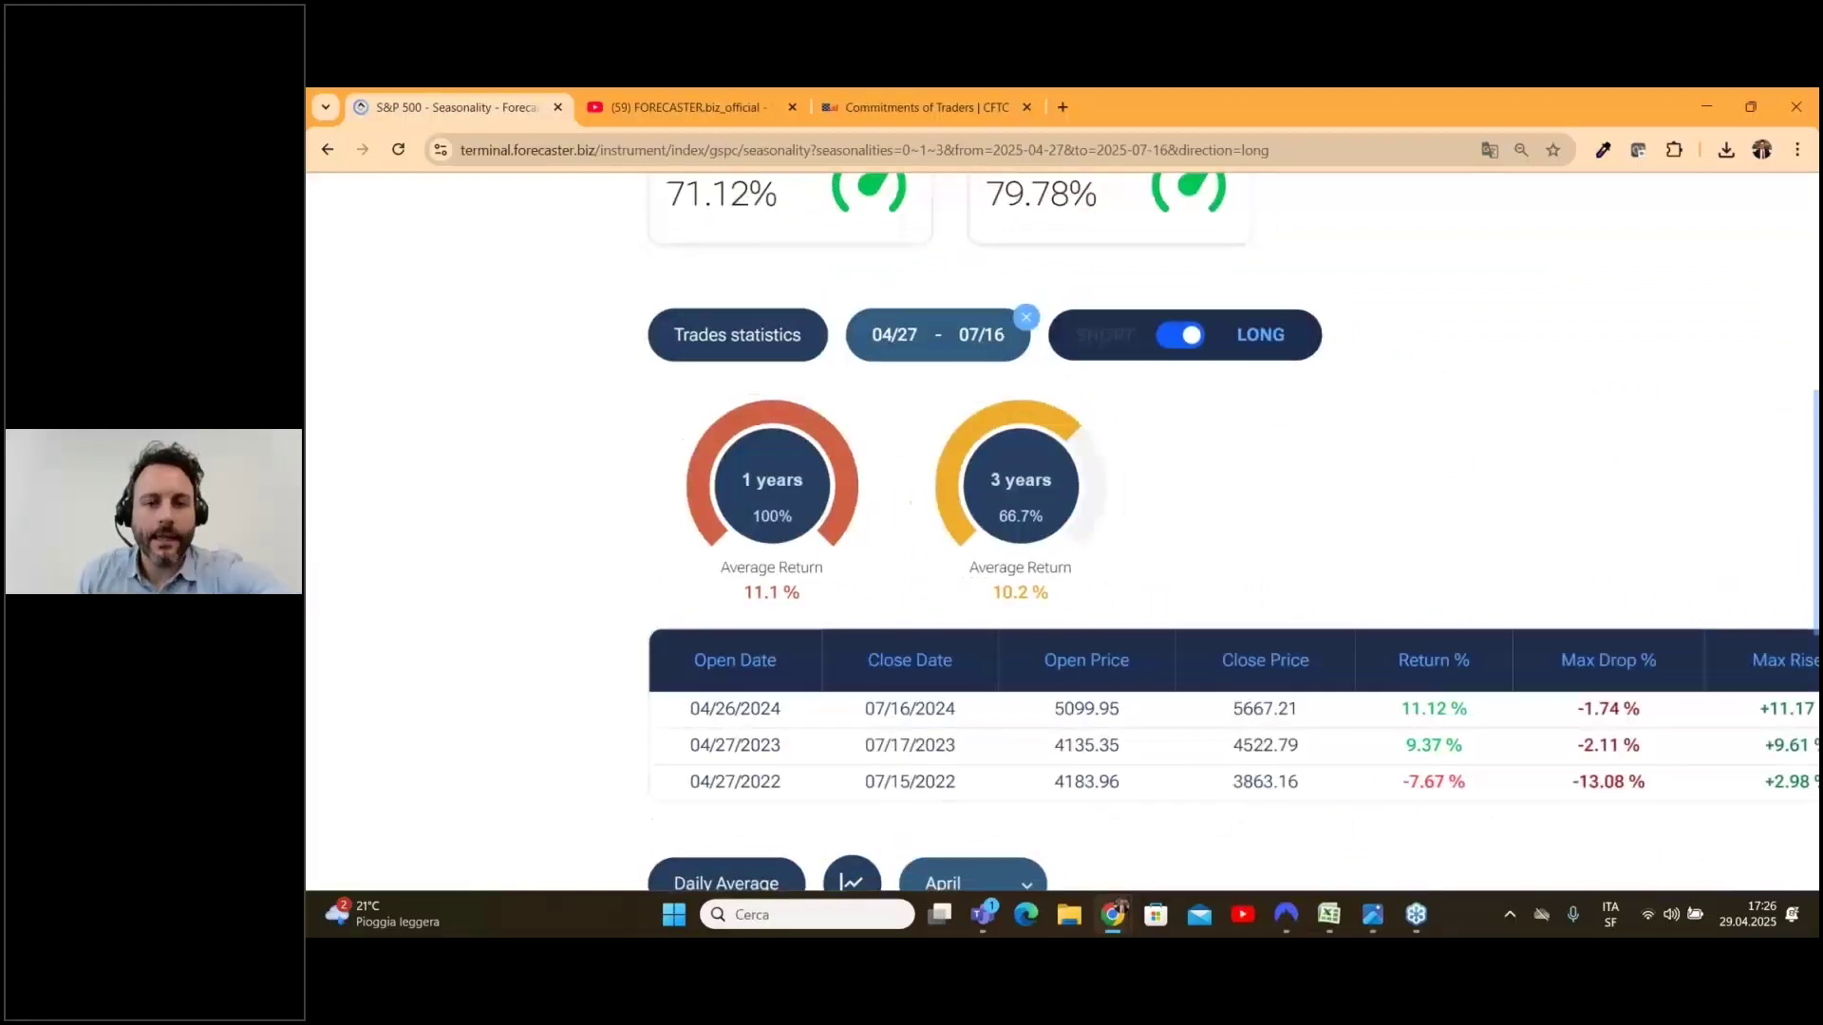
Step: Add the 5-, 7-, 10- and 15-year seasonalities to the S&P 500 chart
scroll(1149, 444, up, 6)
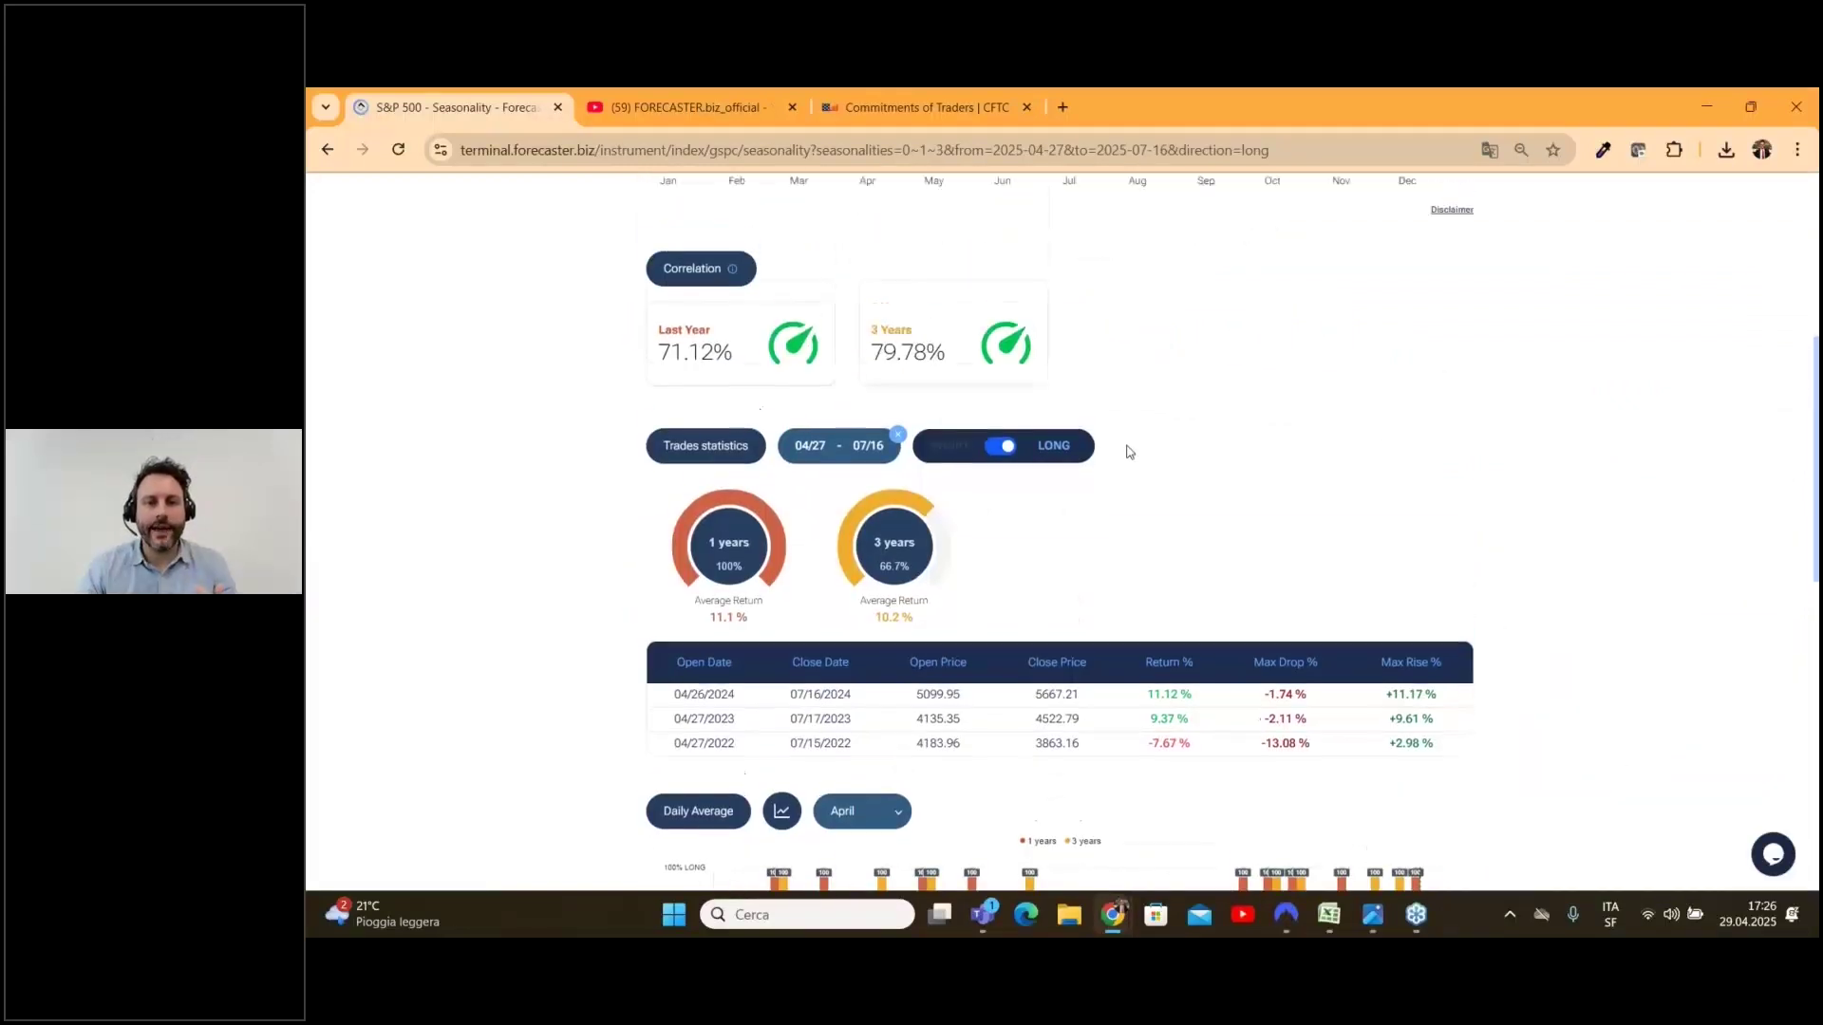
click(668, 459)
click(672, 476)
click(671, 495)
click(657, 514)
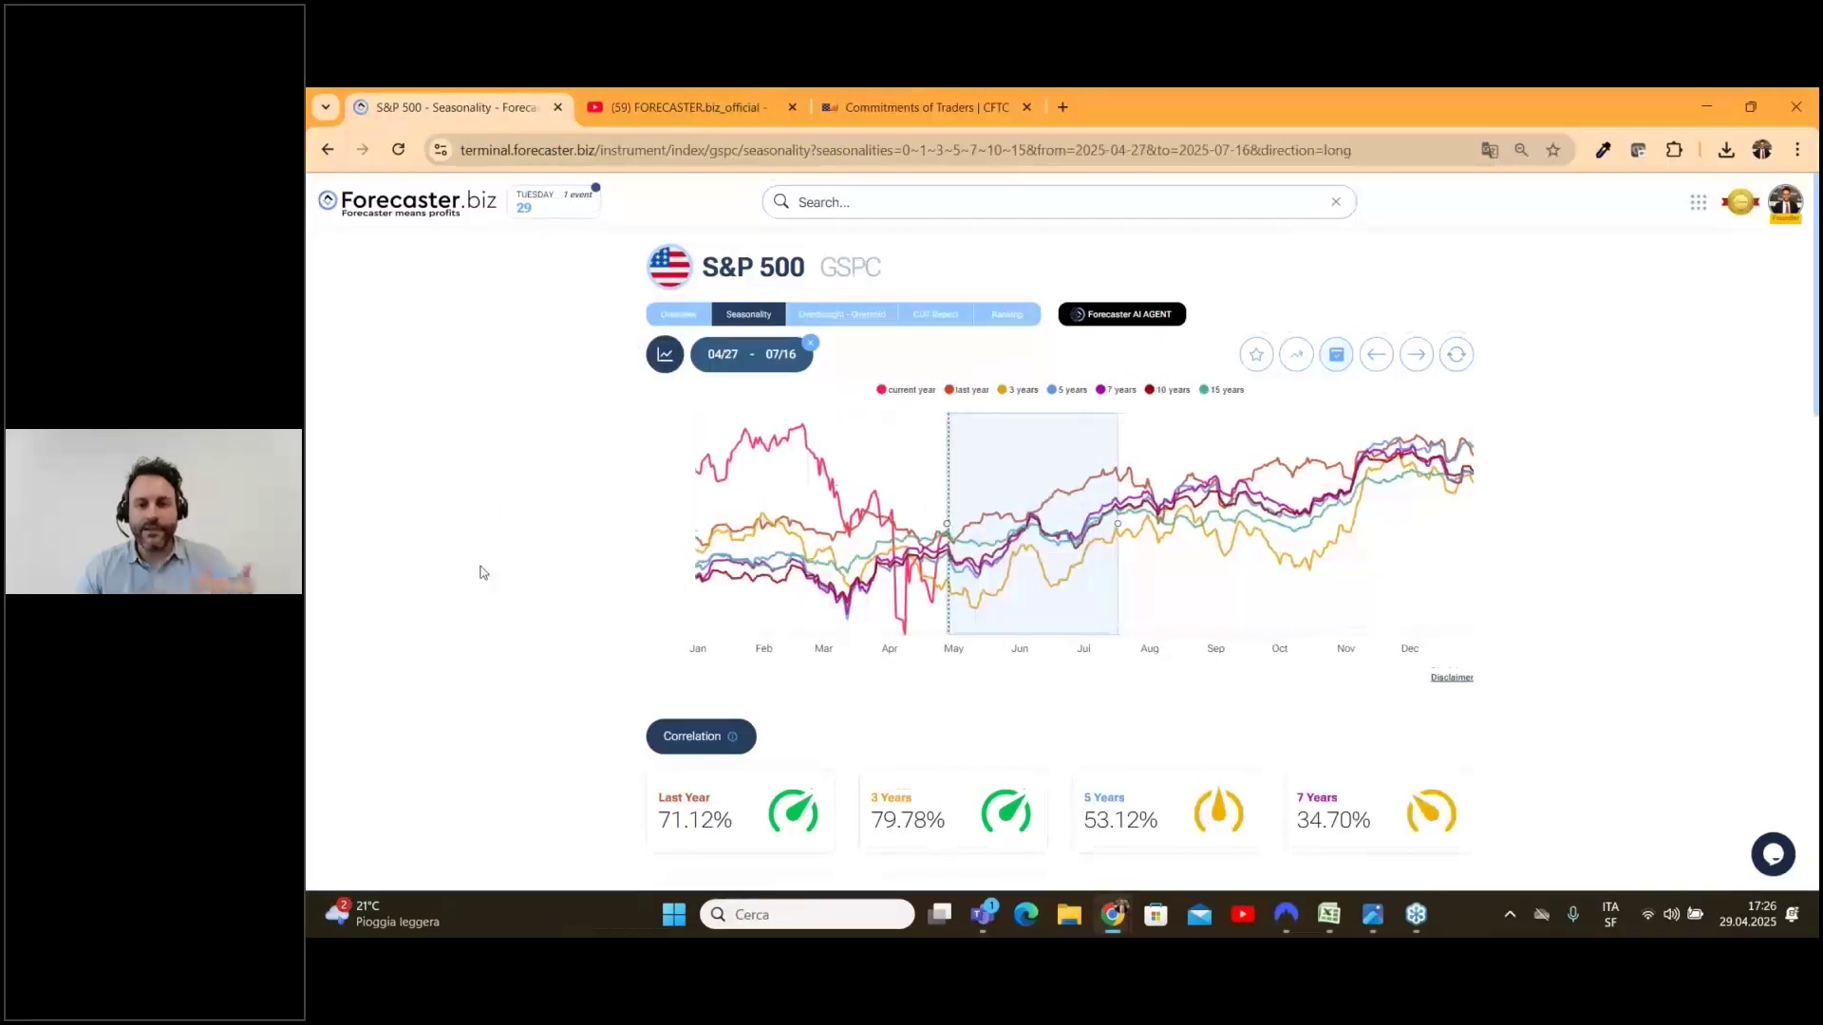
Step: Examine the monthly average chart for the long and short percentages of each month across all selected seasonalities
scroll(493, 535, down, 10)
scroll(484, 573, down, 8)
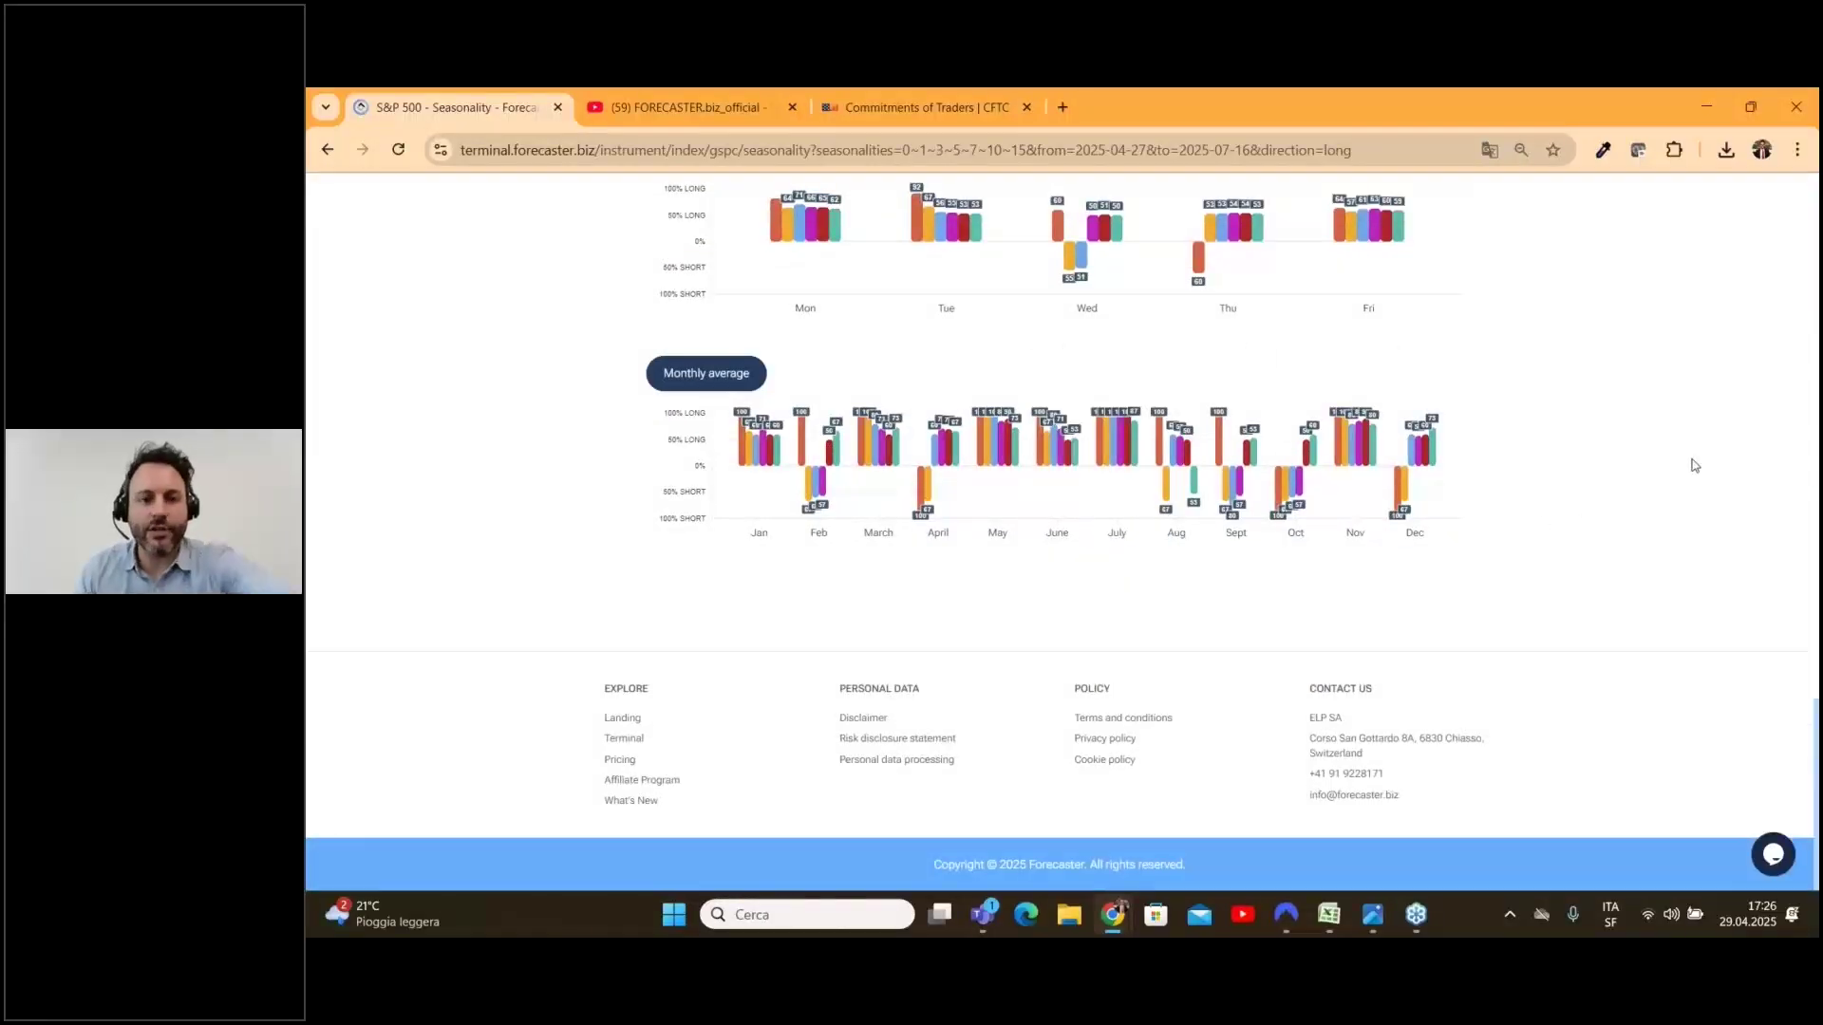
scroll(1694, 465, up, 3)
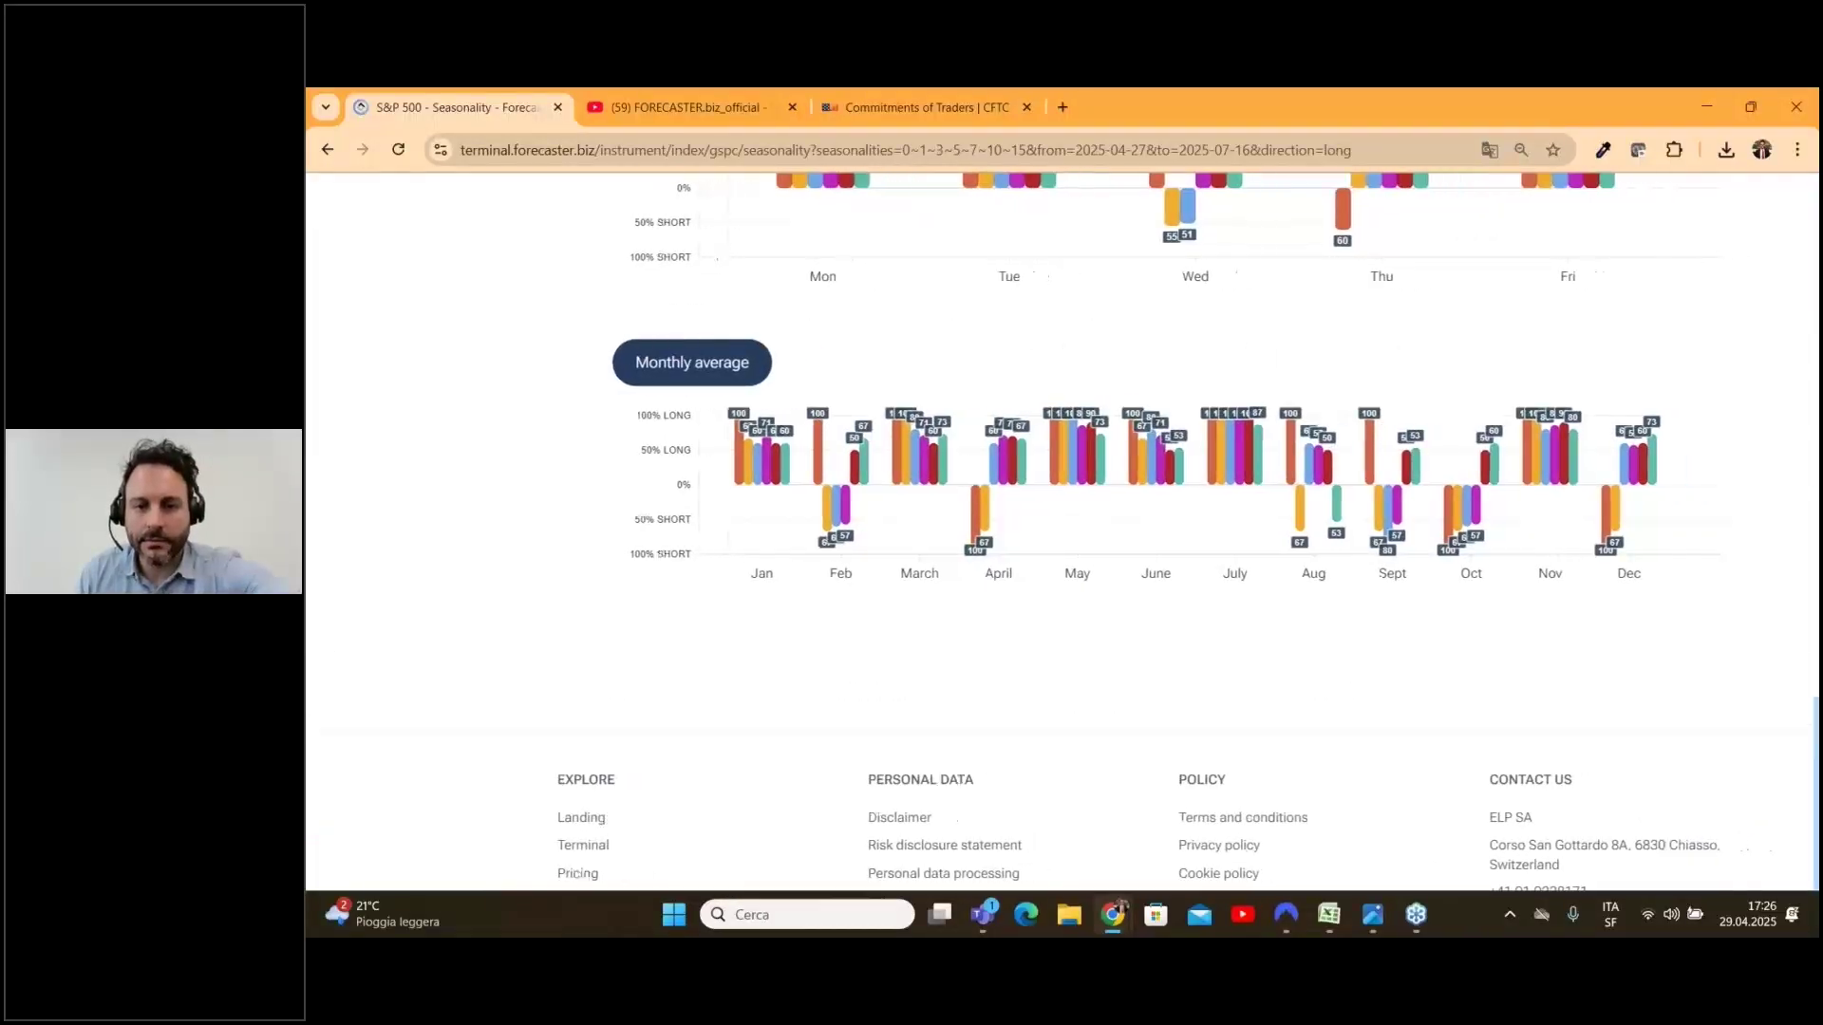
scroll(786, 774, up, 2)
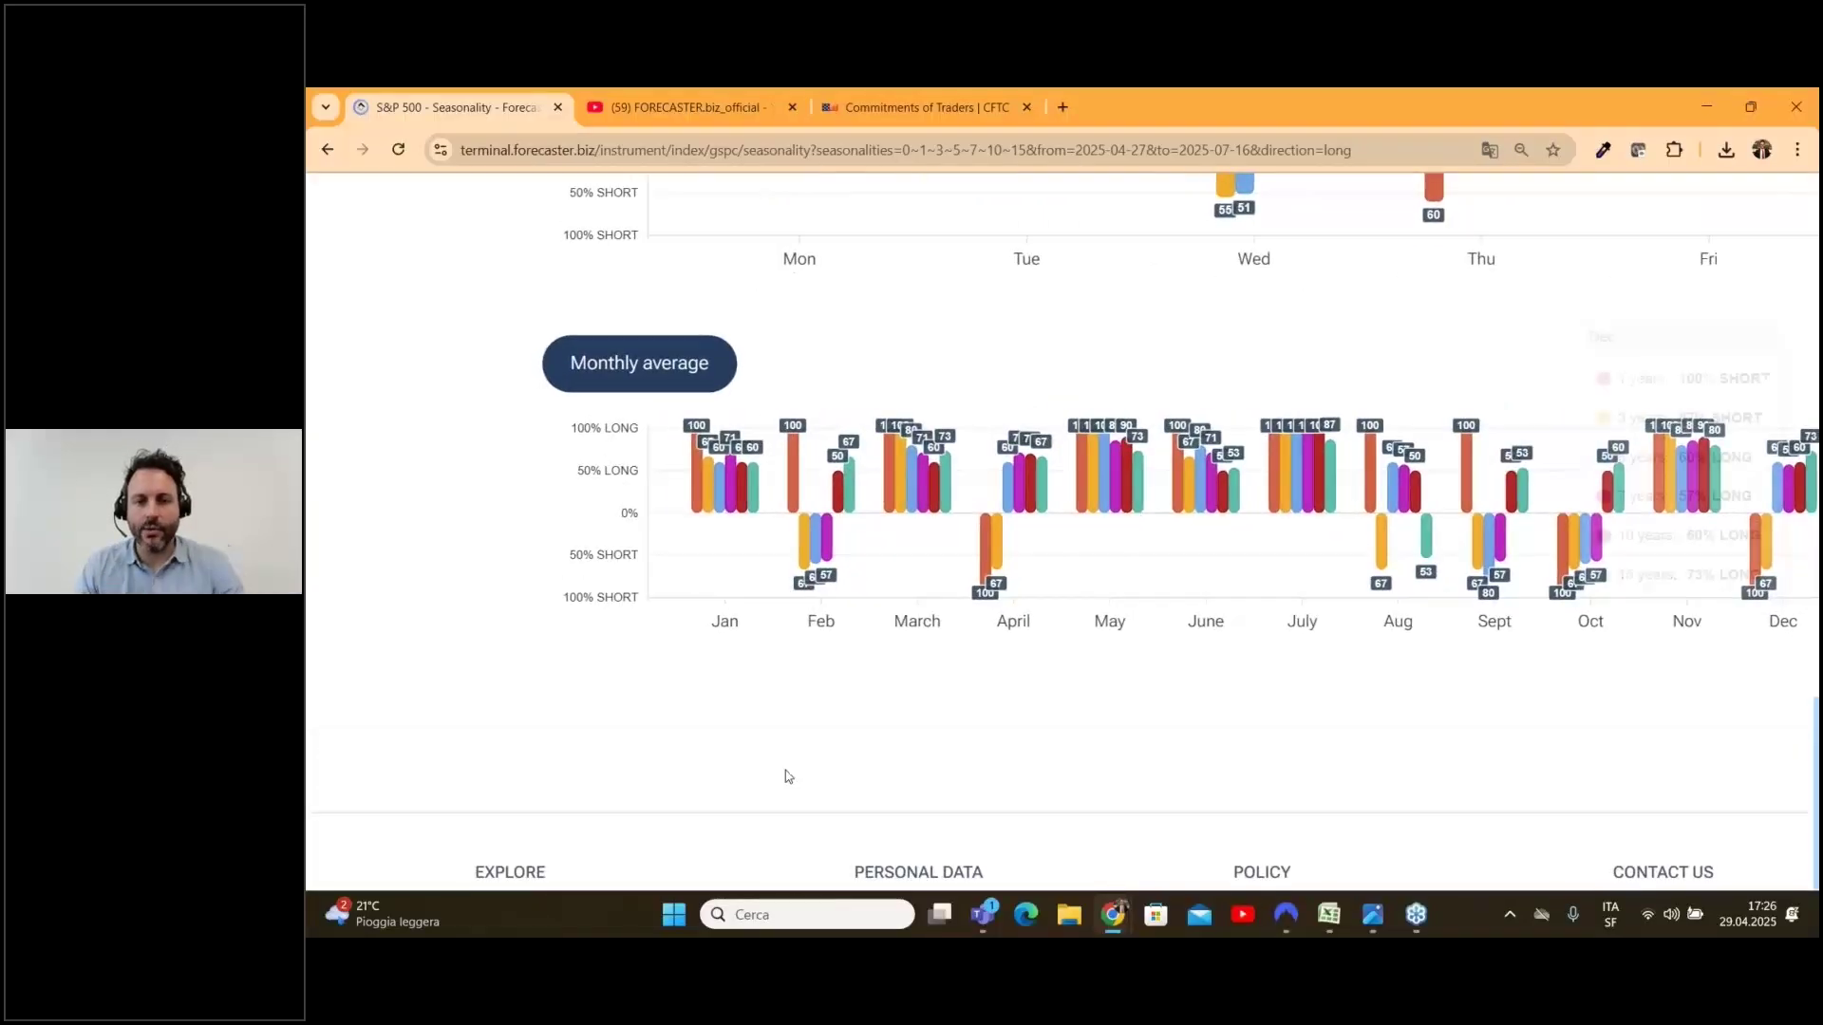
Step: Check May's monthly average across all seasonalities and compare the current-year correlations of the last-year to 15-year ranges
mouse_move(1118, 472)
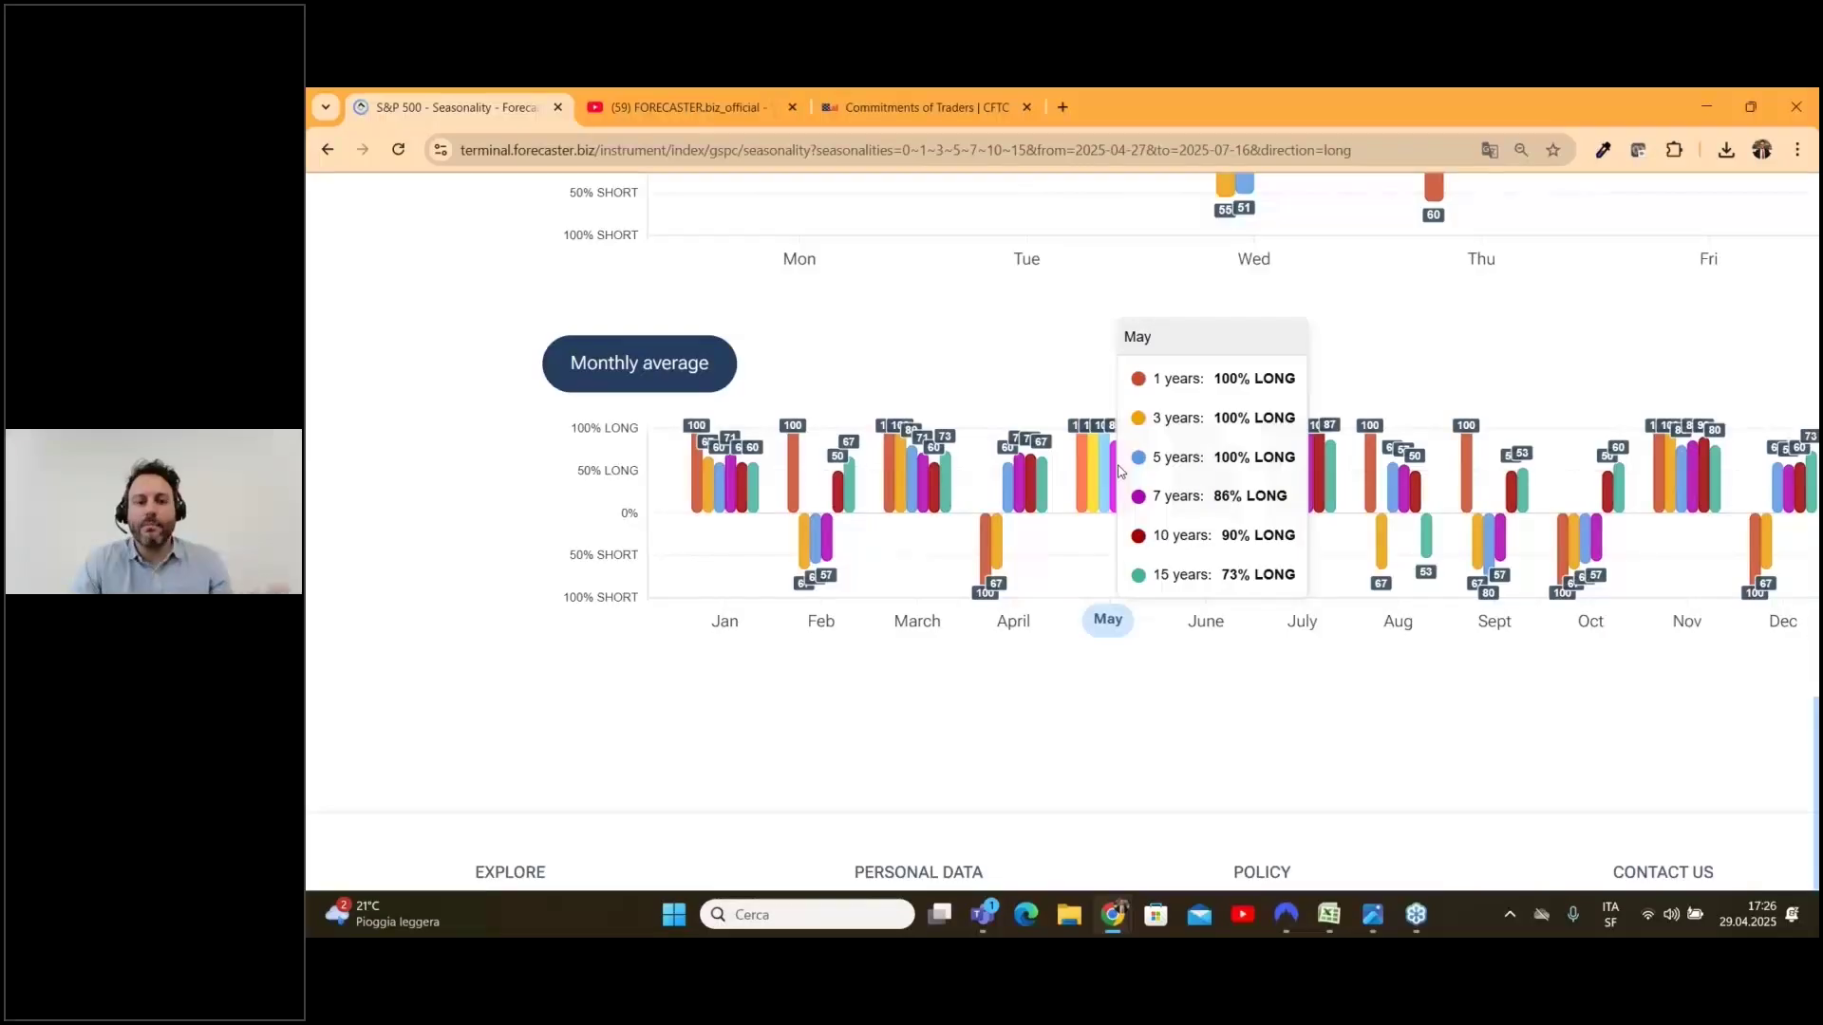
scroll(1118, 472, up, 10)
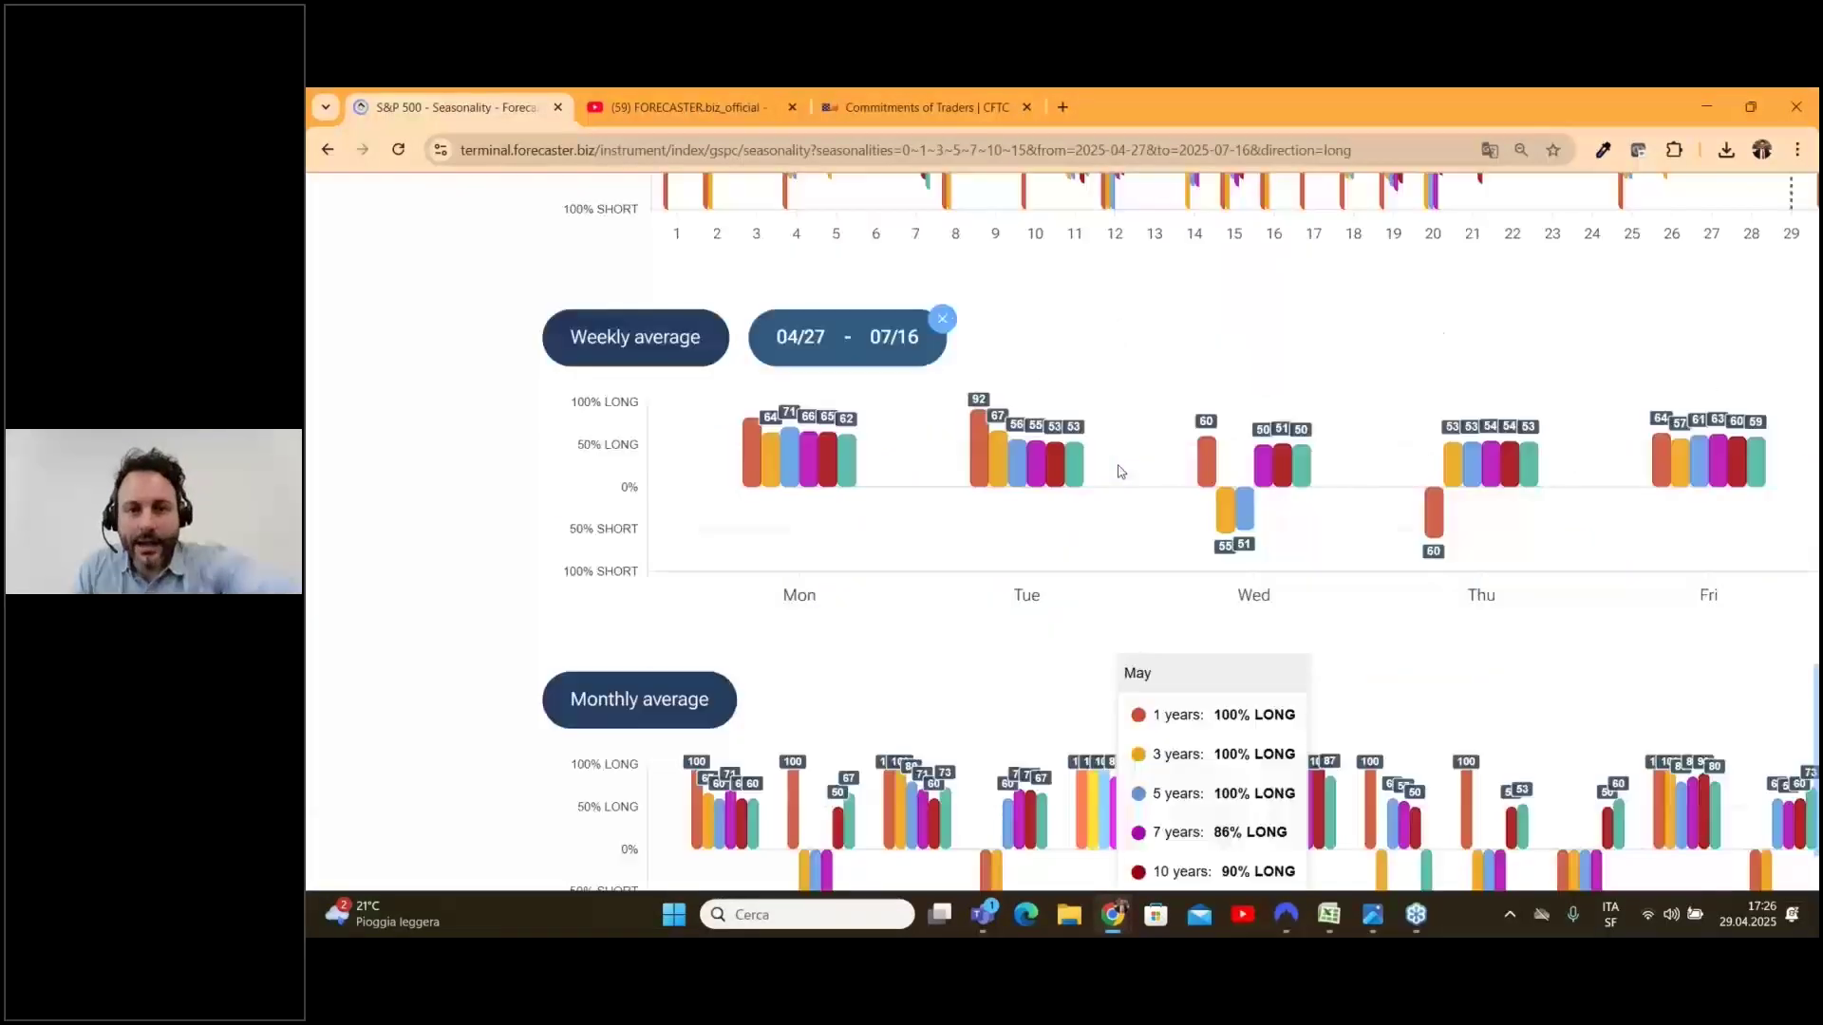
scroll(1118, 472, up, 10)
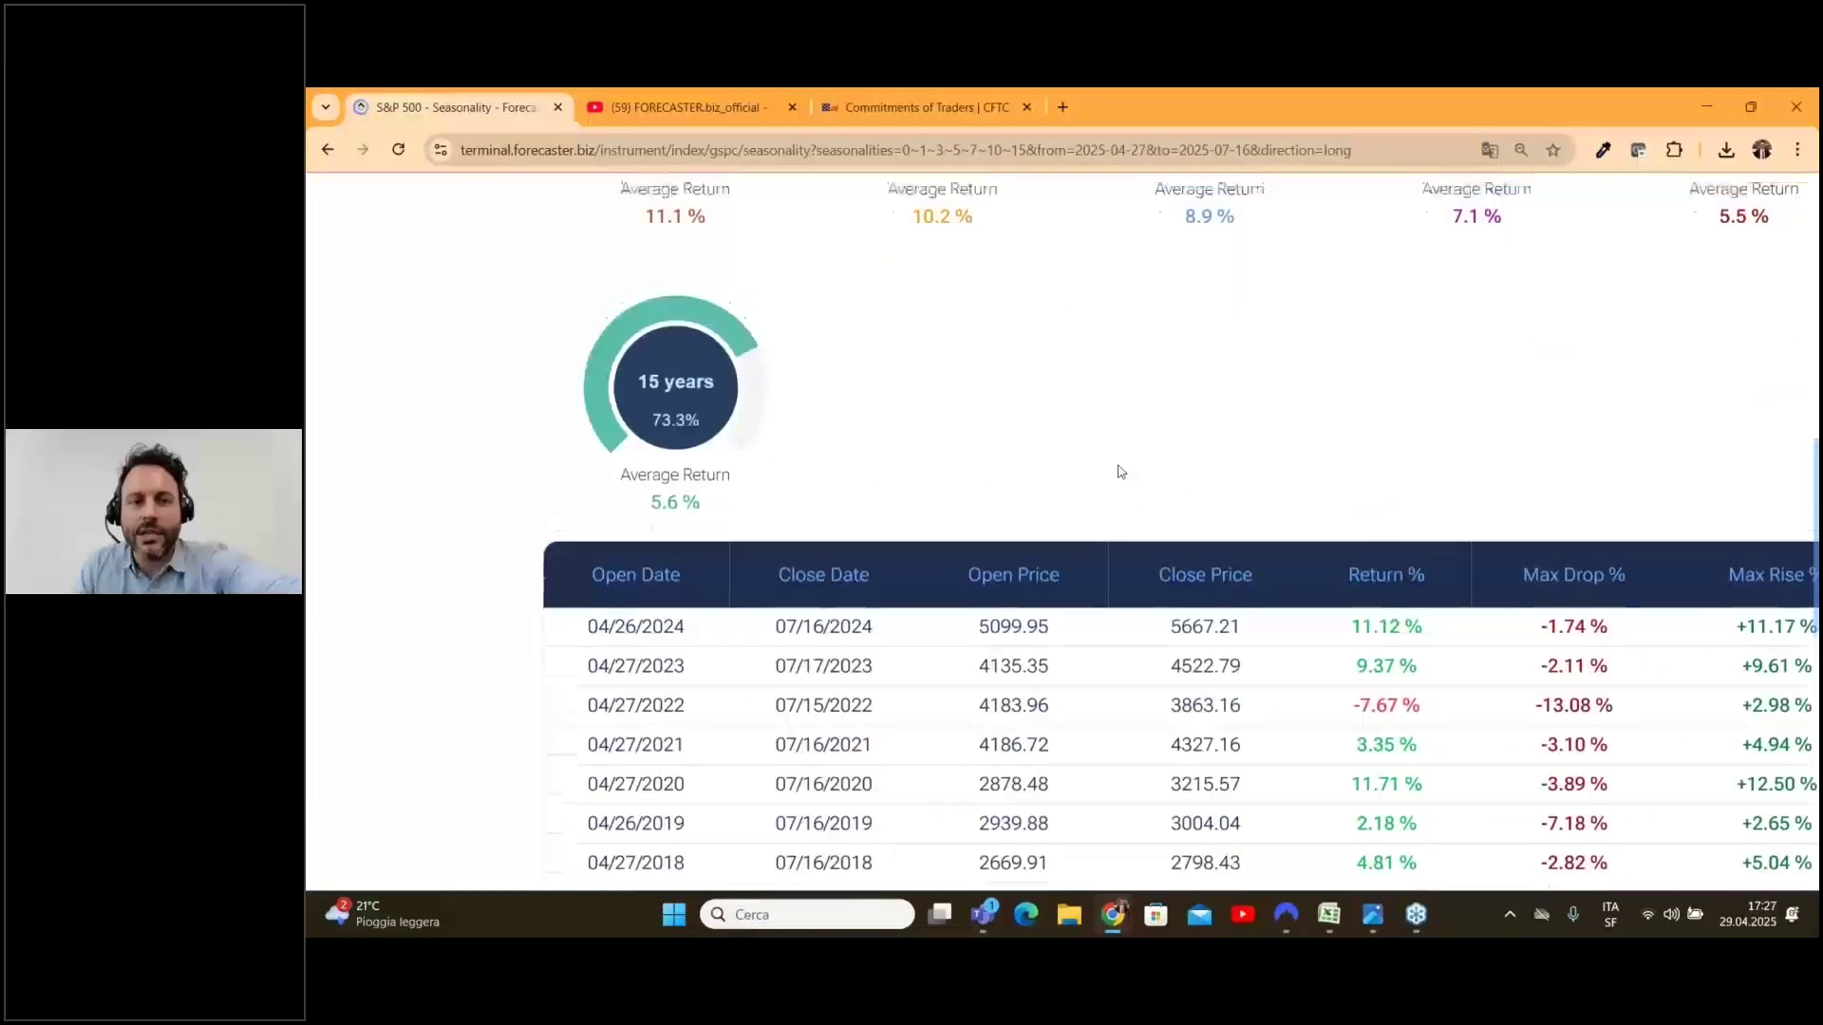
key(ctrl+minus)
key(ctrl+minus)
key(ctrl+minus)
scroll(640, 449, up, 5)
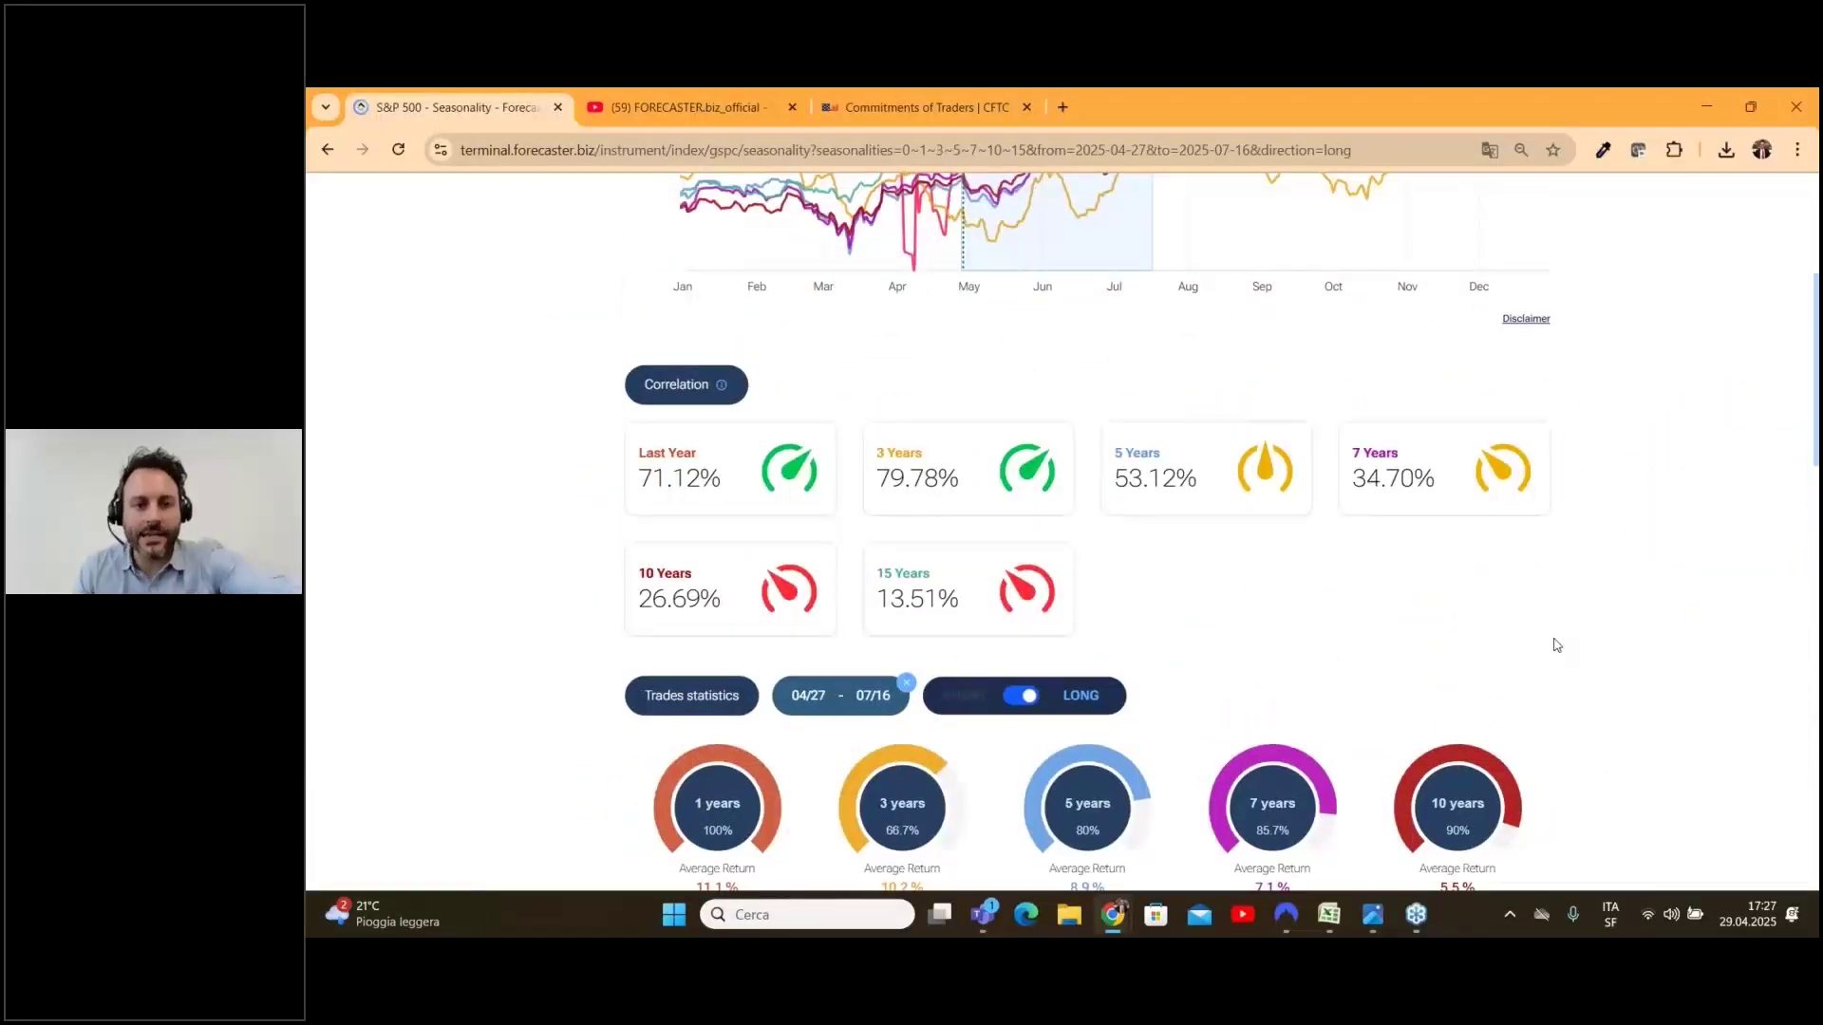
scroll(1153, 735, up, 3)
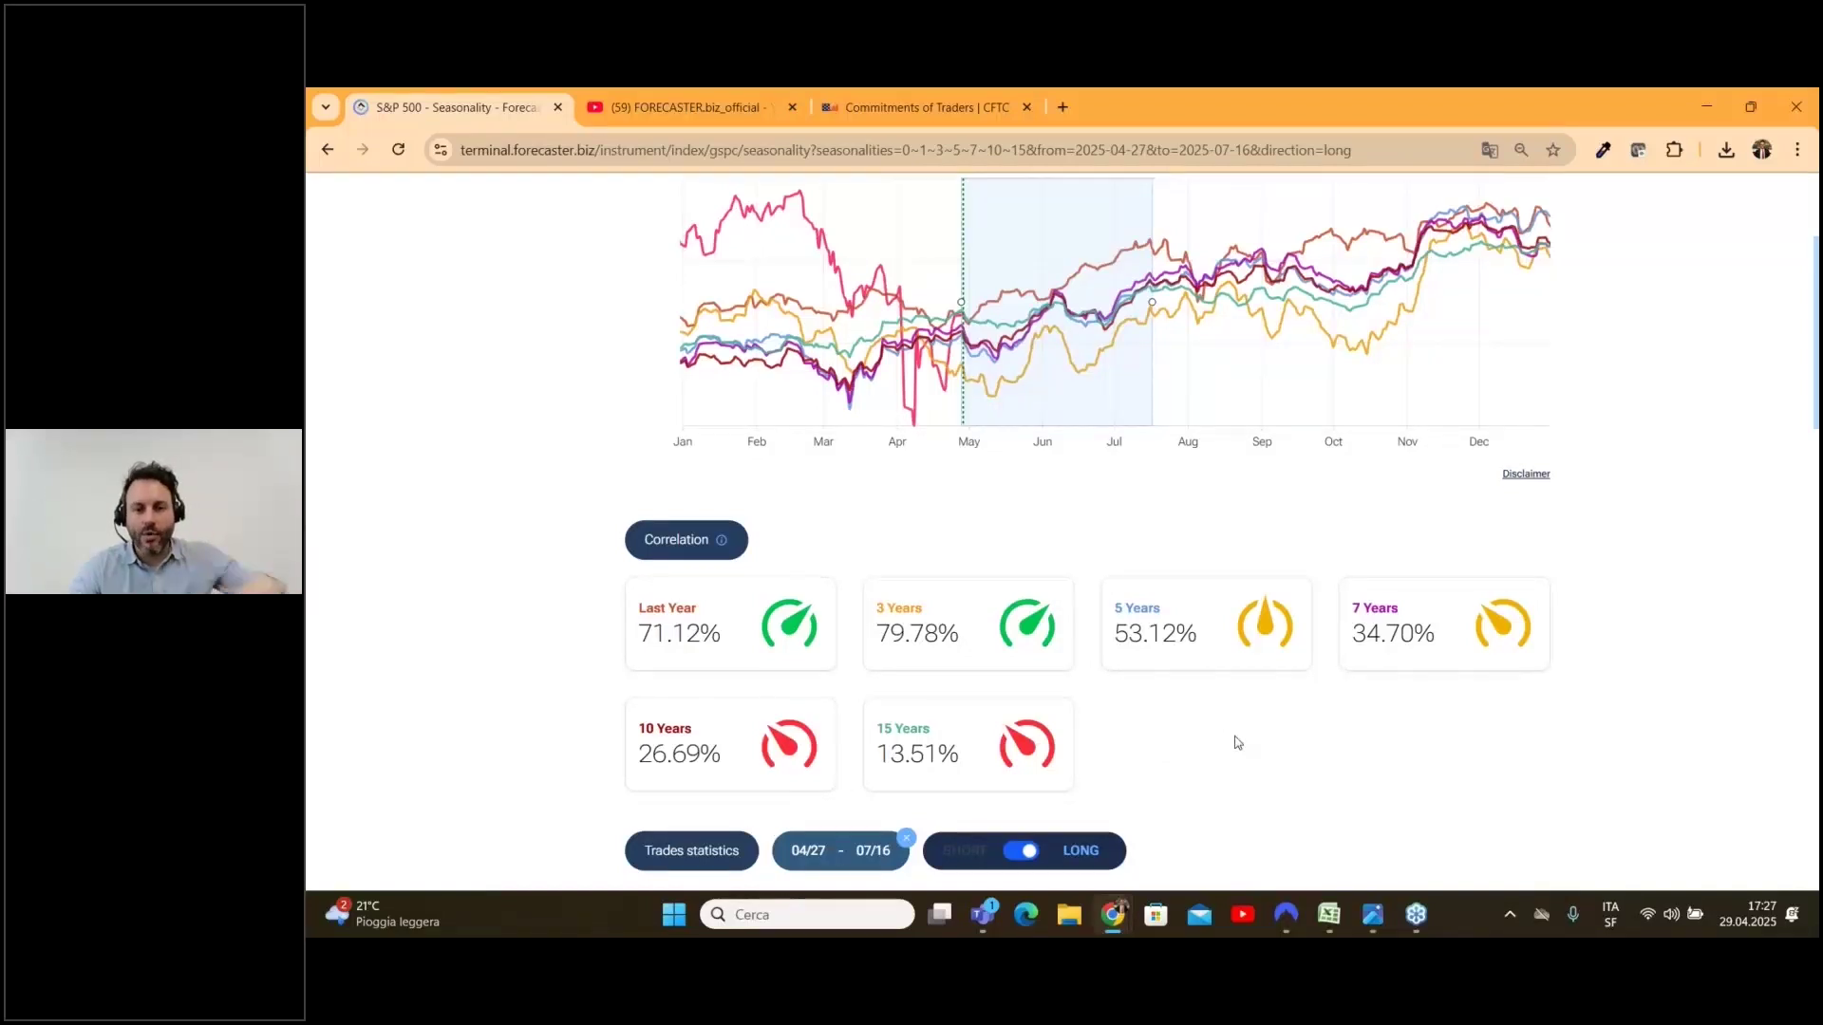
scroll(1238, 742, up, 1)
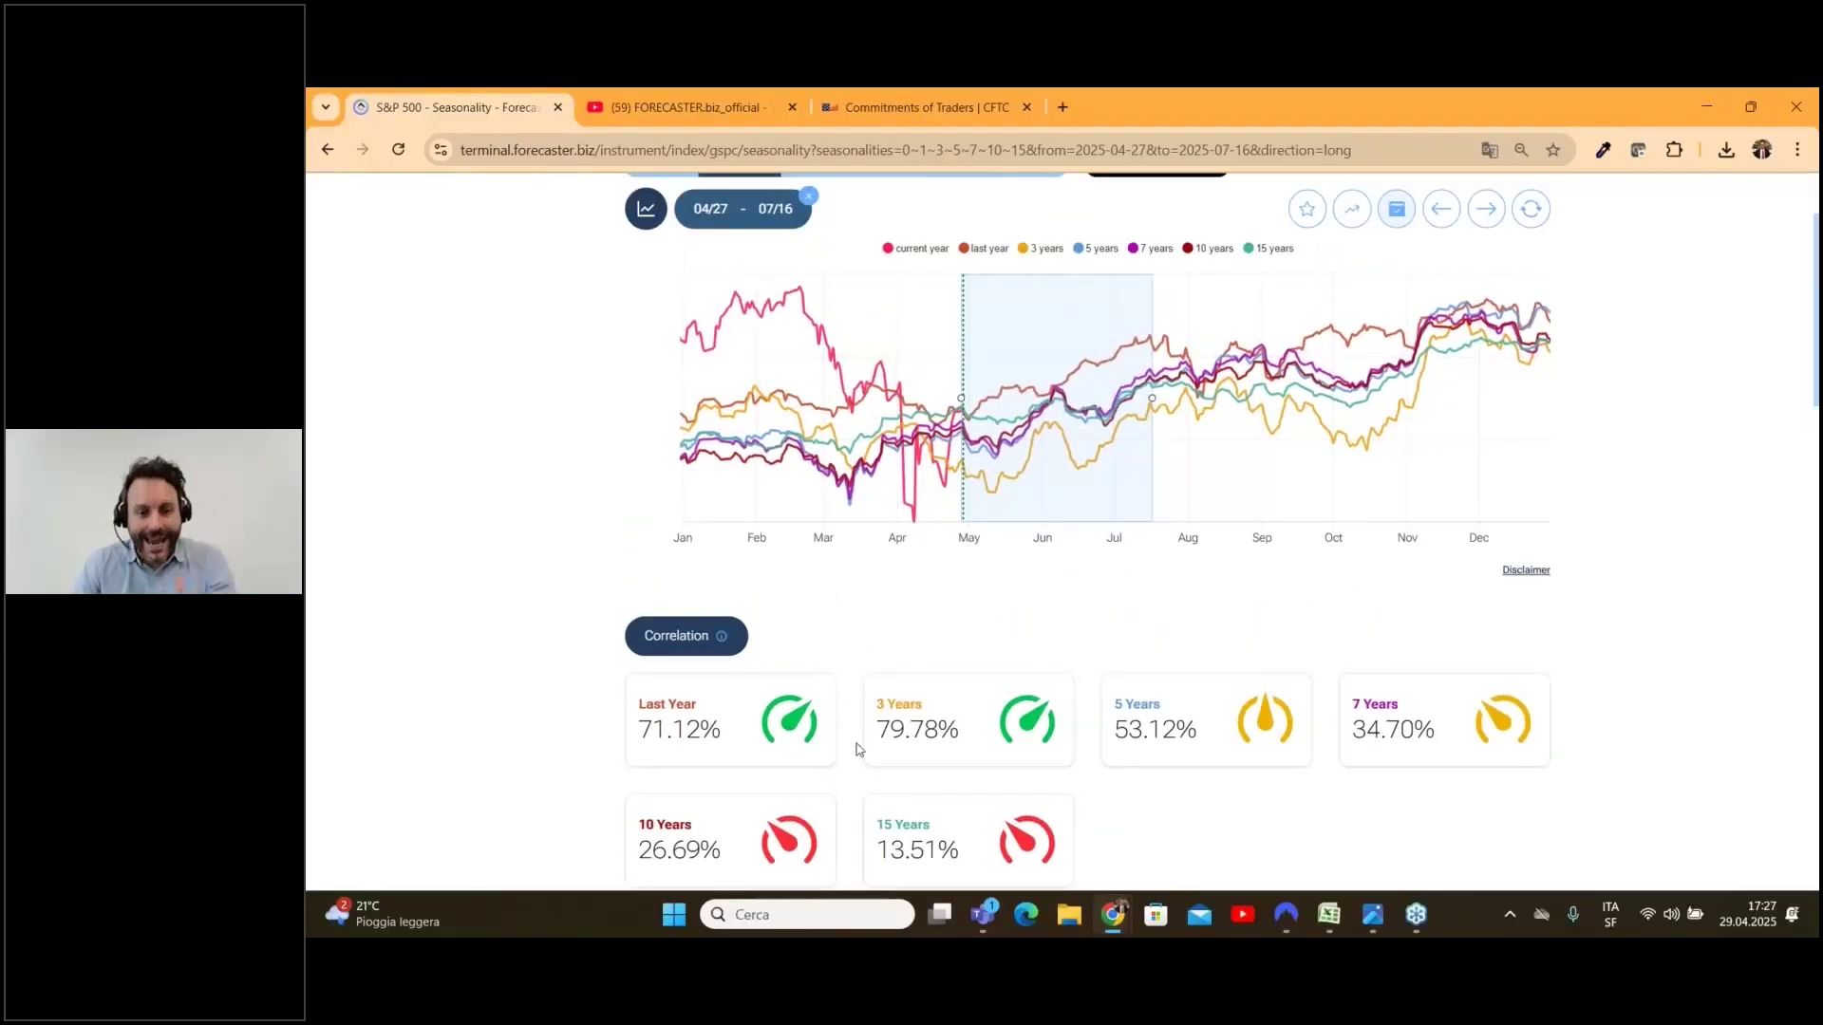
Step: Remove the 5-, 7-, 10- and 15-year seasonalities from the S&P 500 chart and review the remaining correlations and trades statistics
click(646, 211)
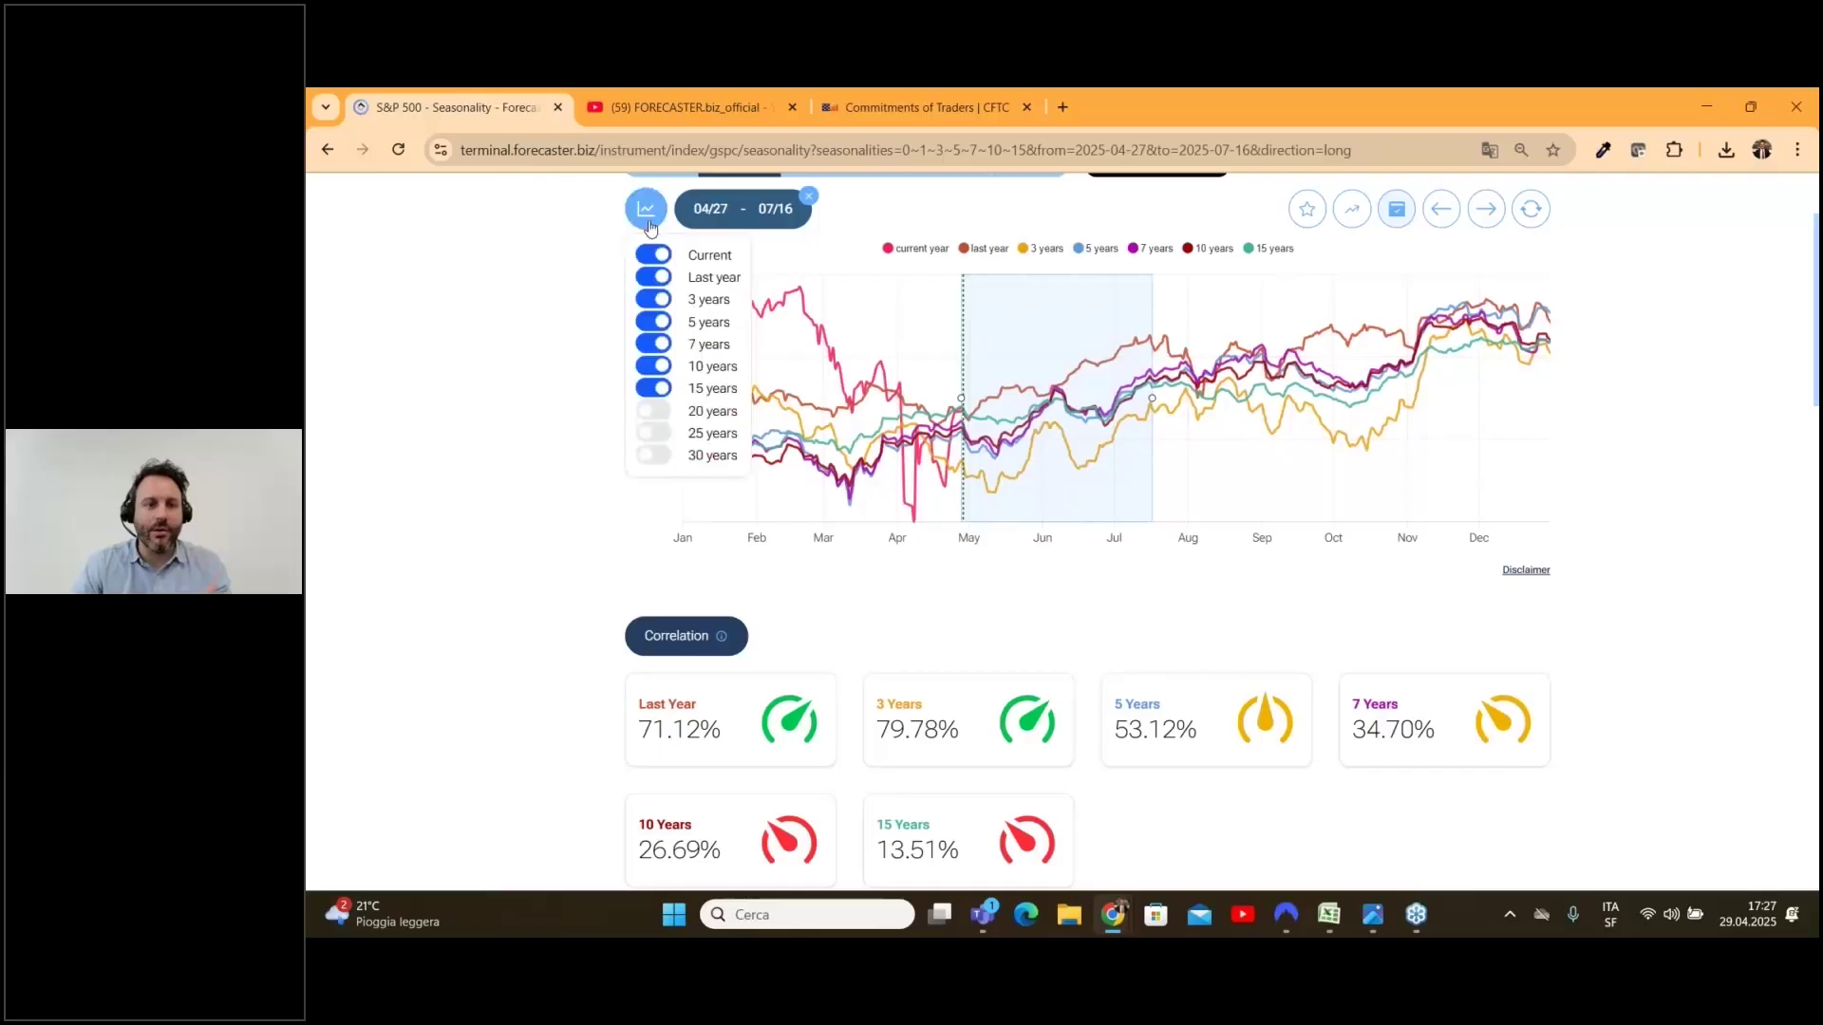
click(653, 389)
click(653, 367)
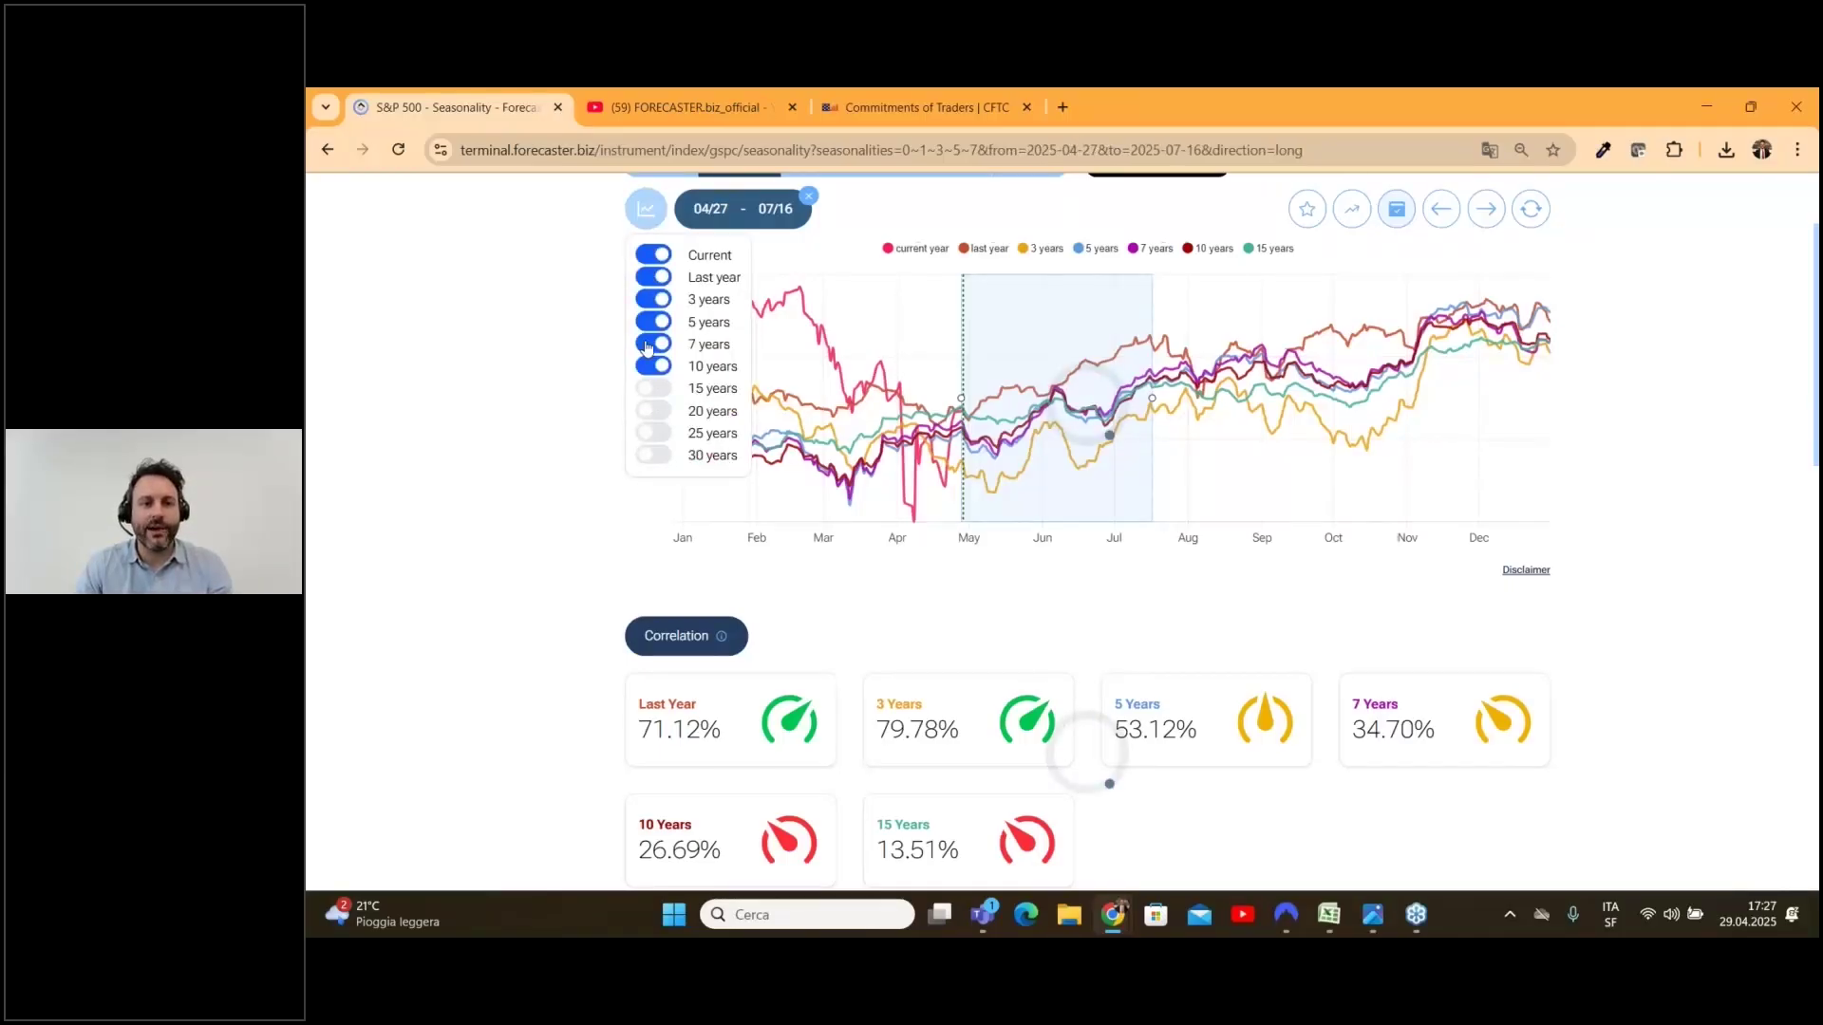
click(651, 344)
click(653, 322)
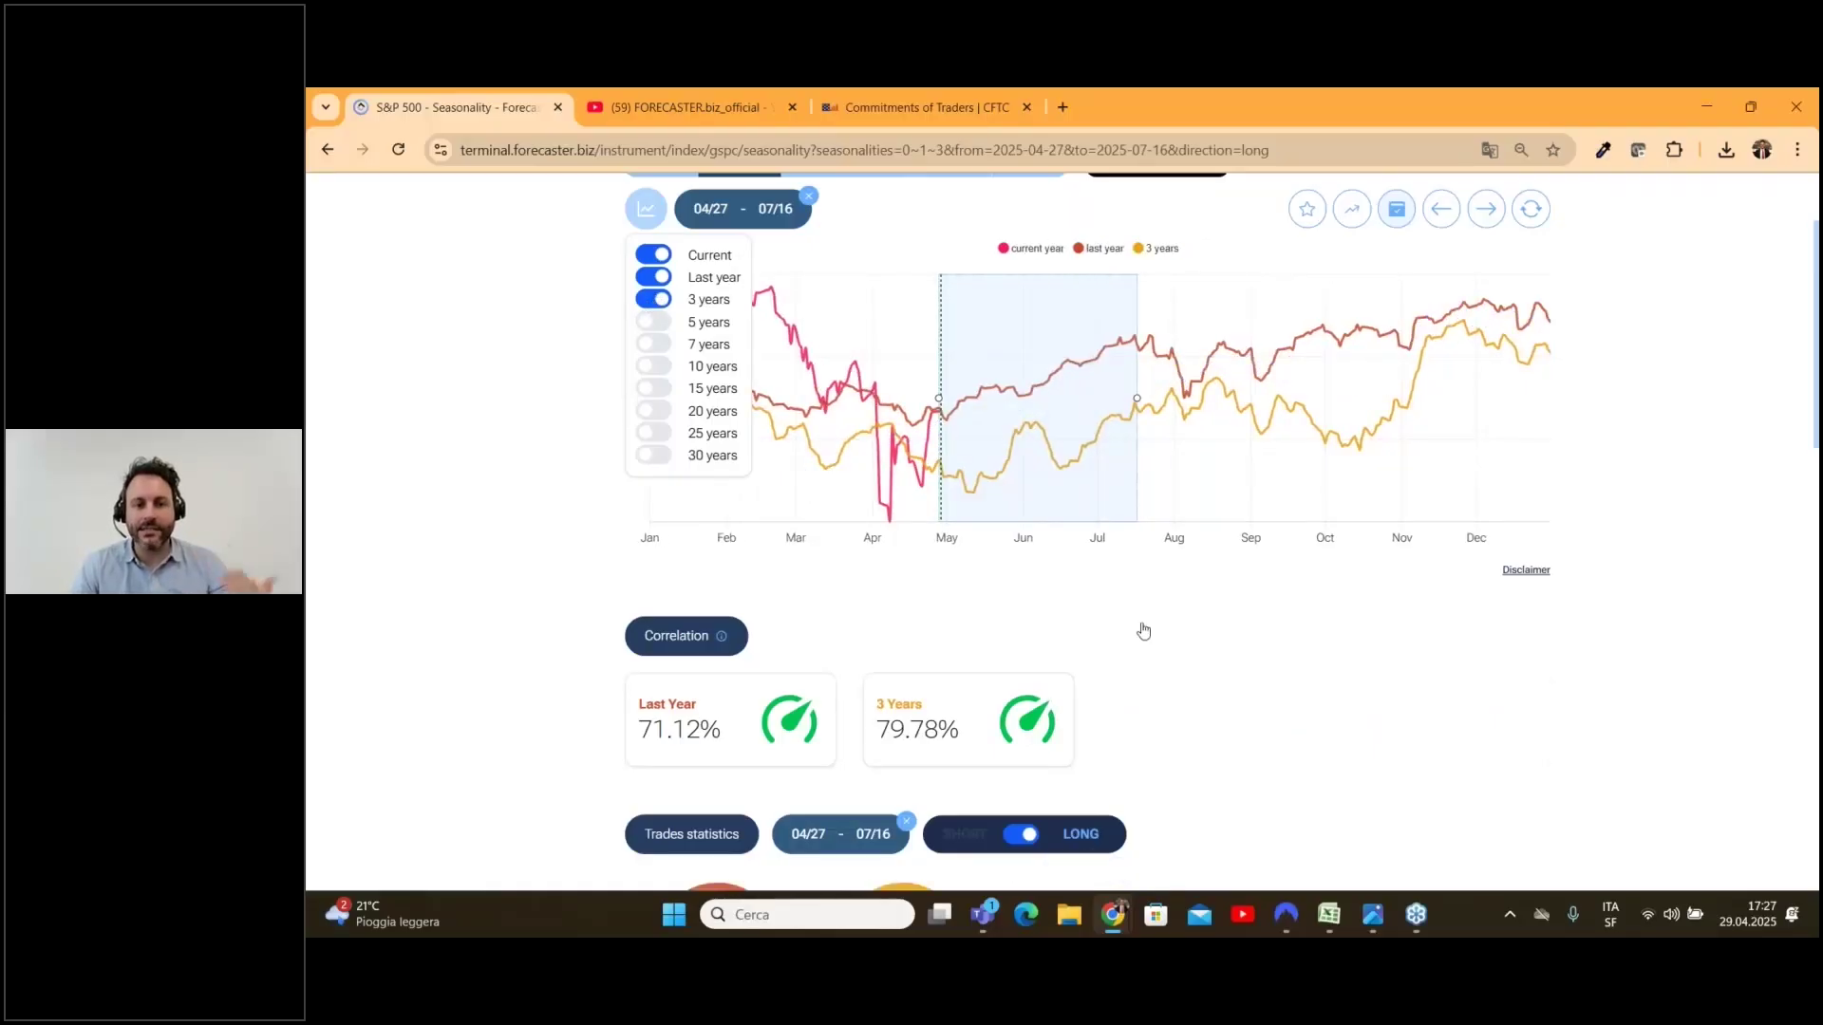
click(464, 713)
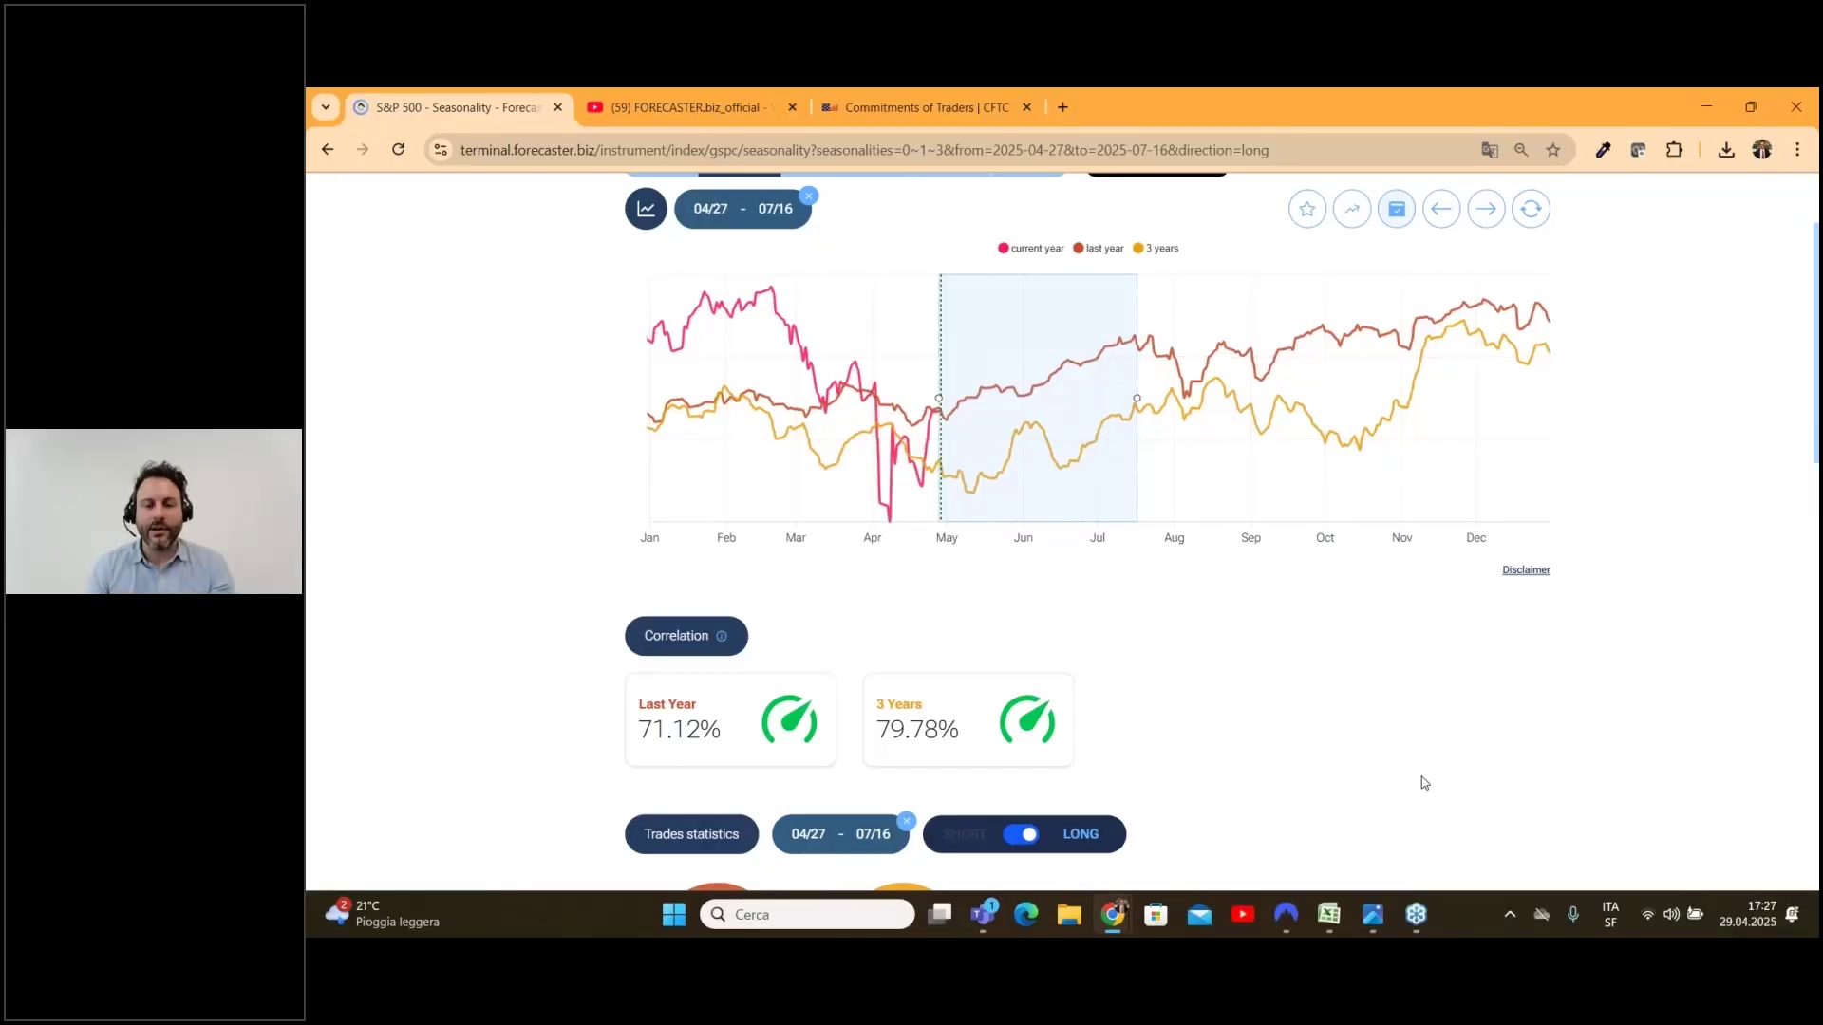
scroll(1331, 671, down, 2)
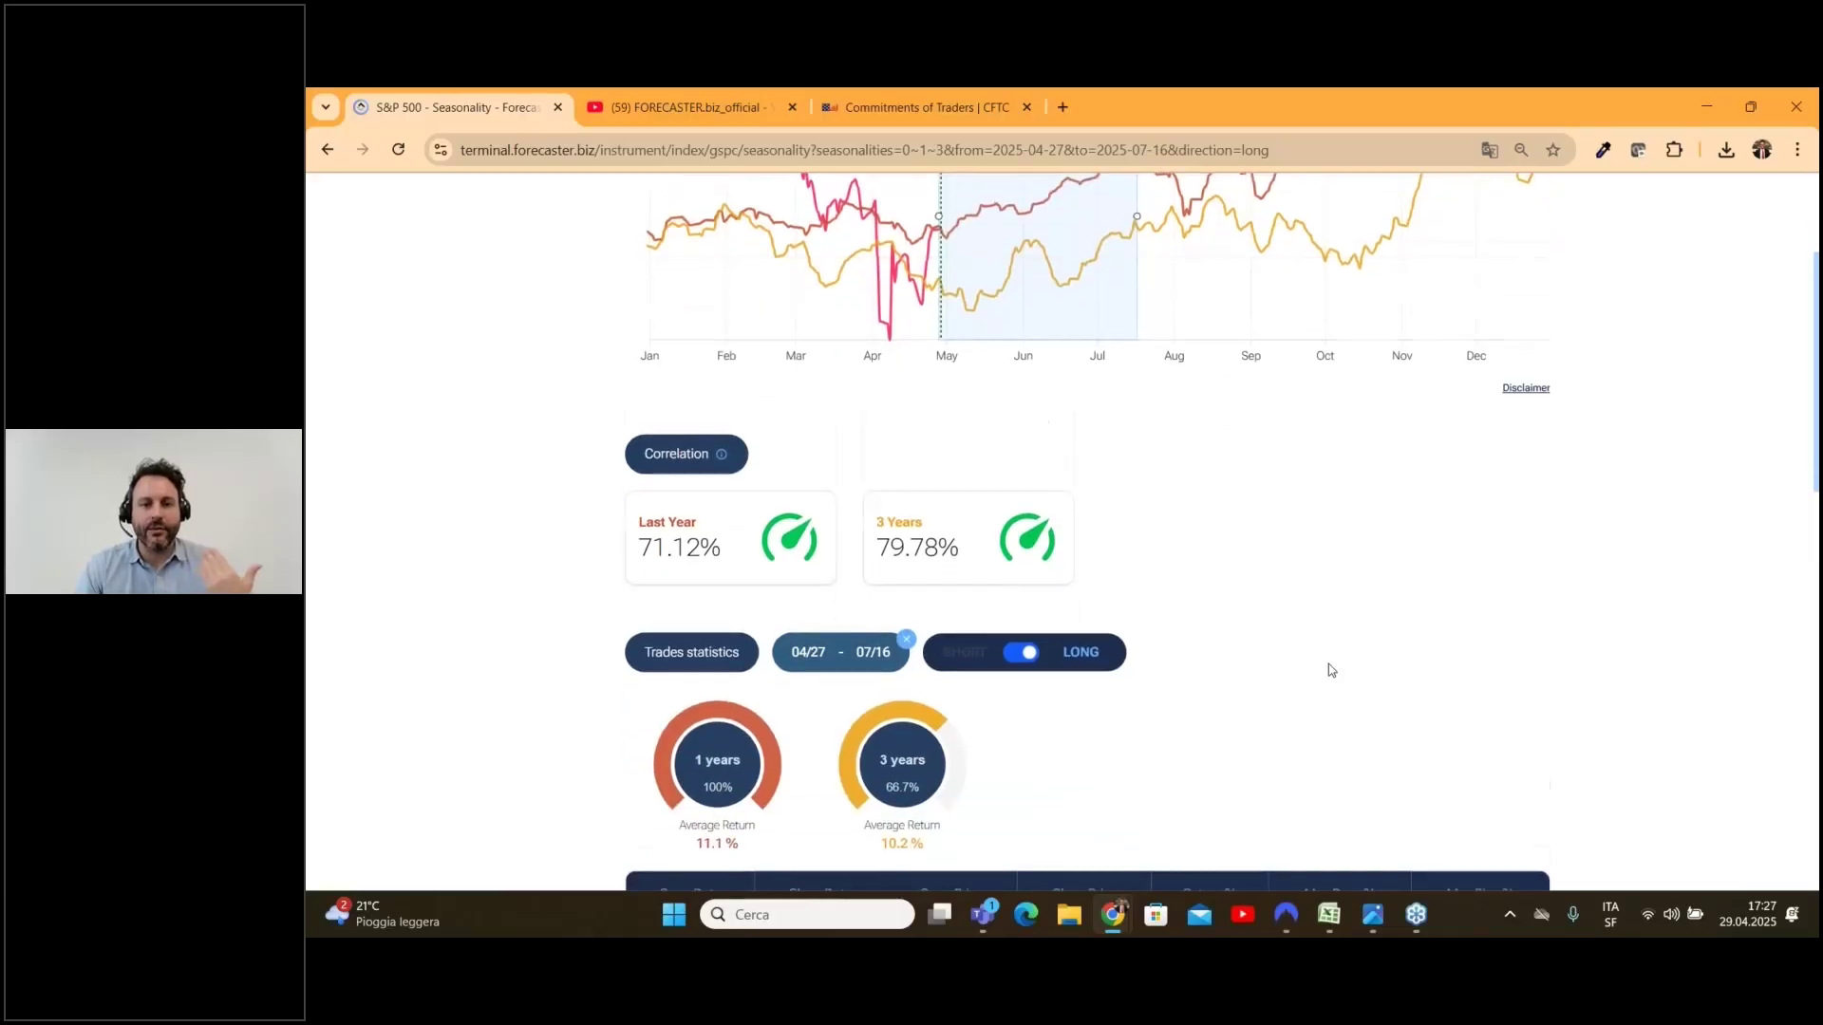
scroll(1331, 670, down, 1)
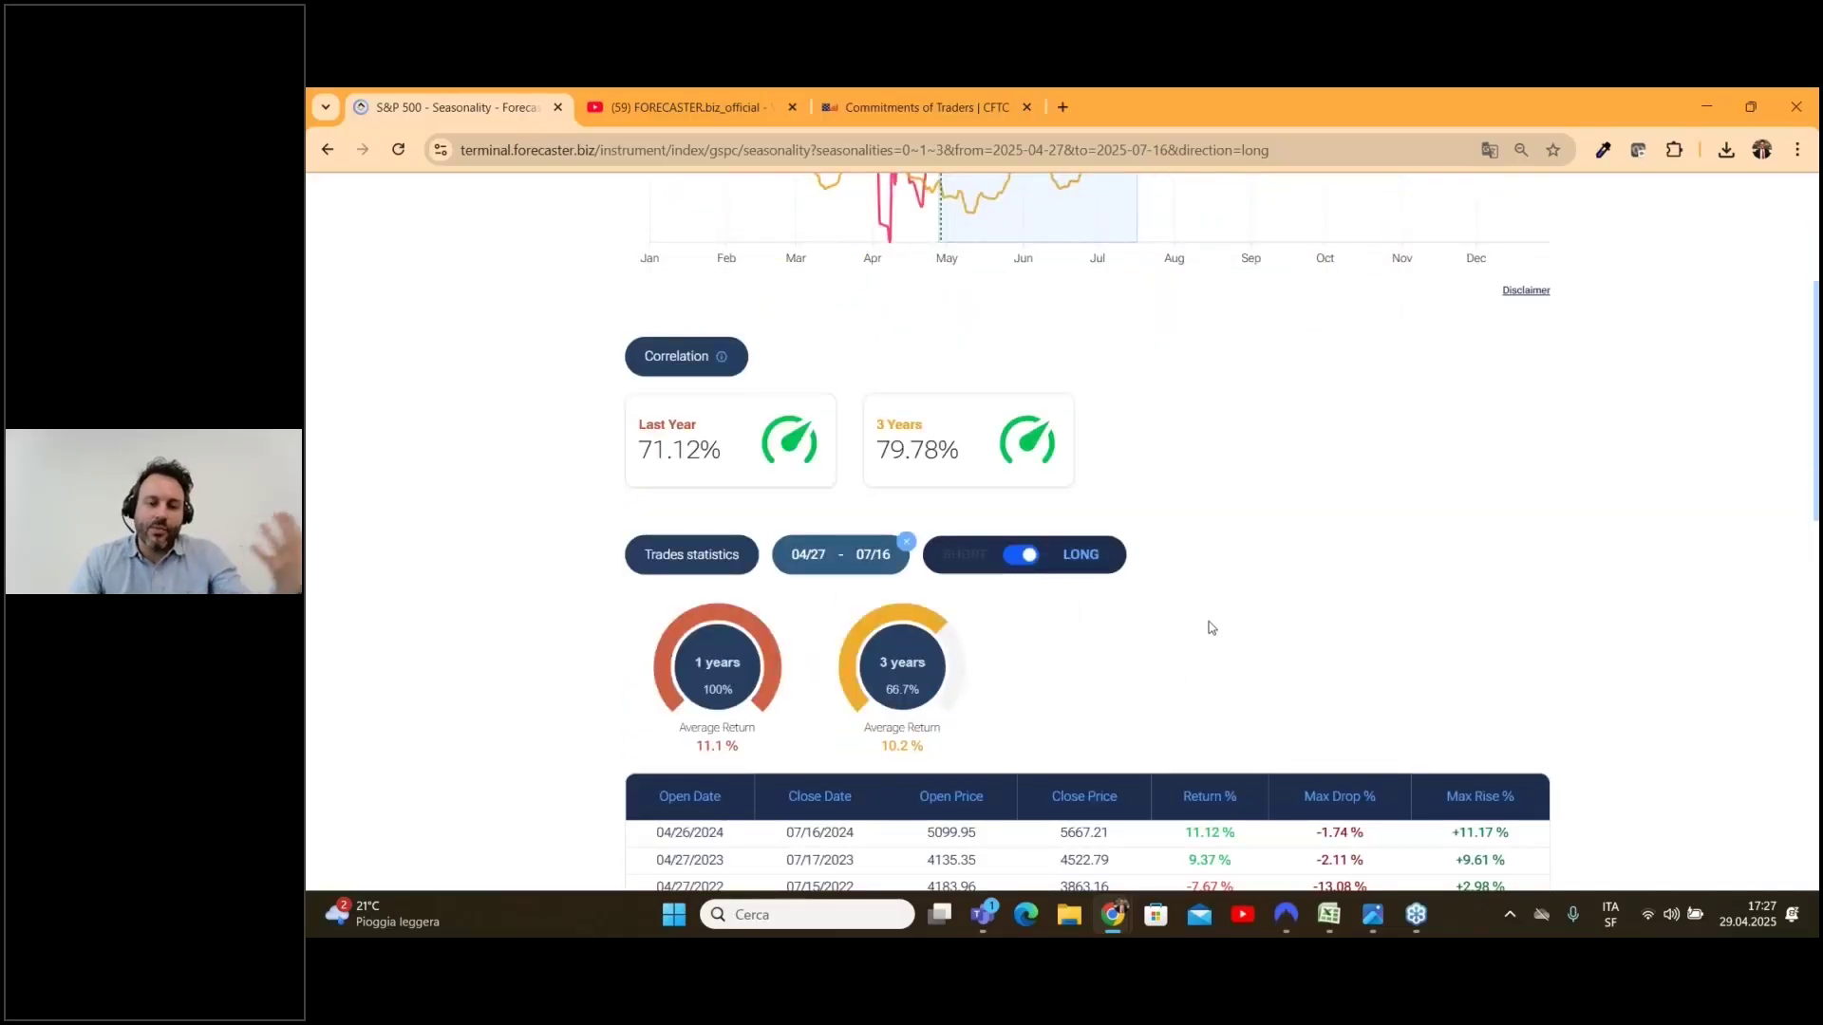